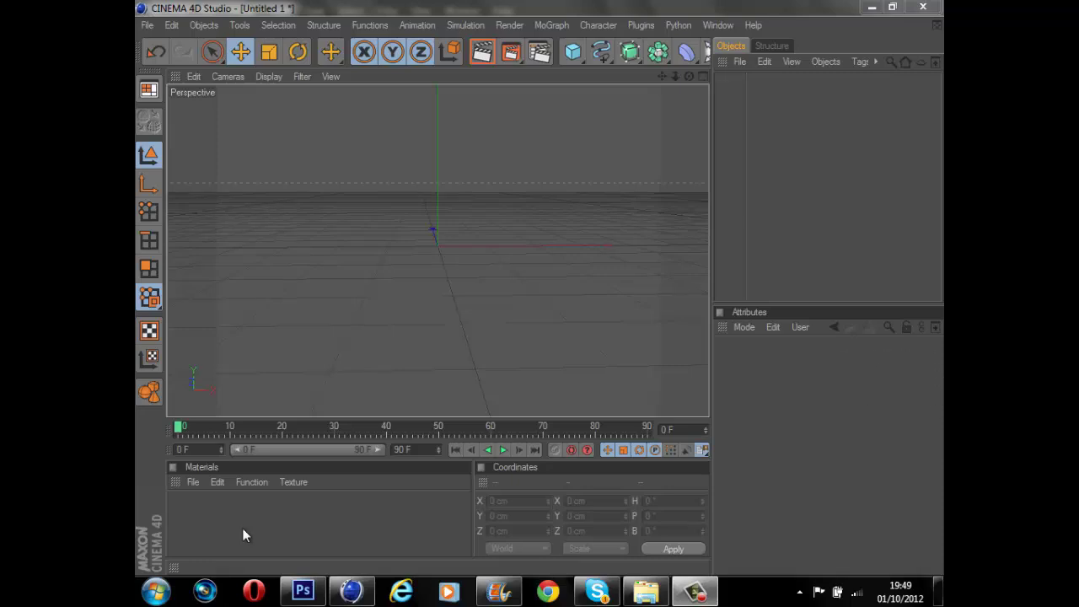
# - Add a MoText object reading 'S' in the DJ Courageous font
pyautogui.click(552, 24)
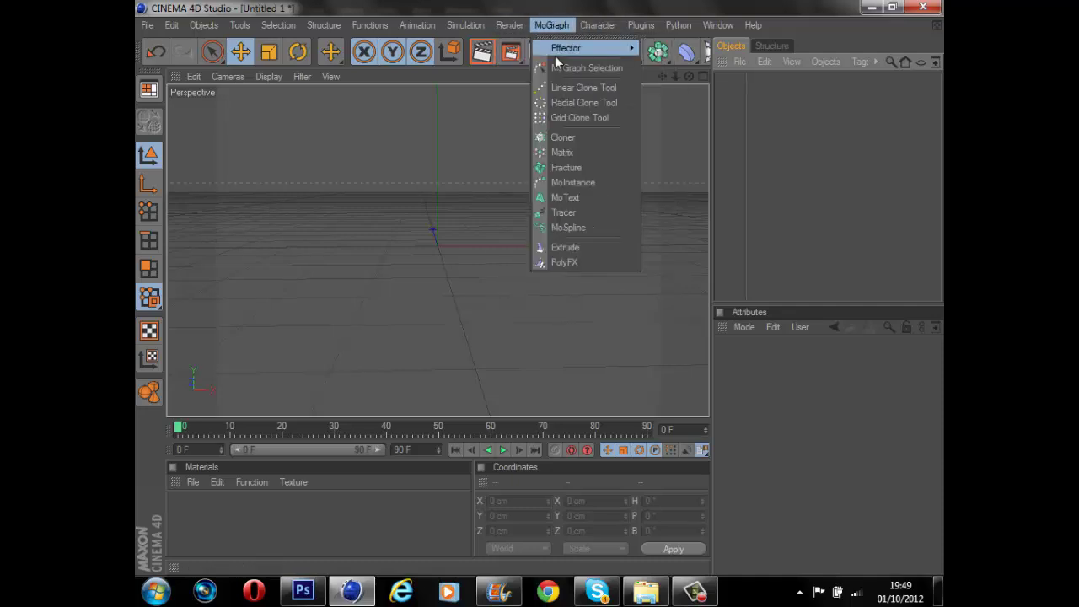
pyautogui.click(581, 199)
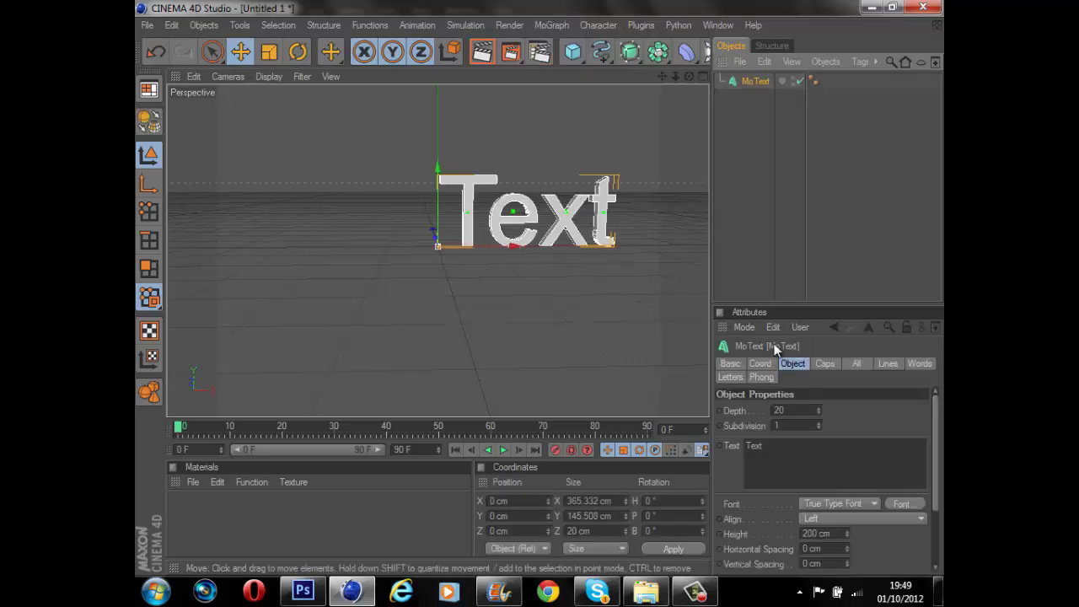
pyautogui.write('S')
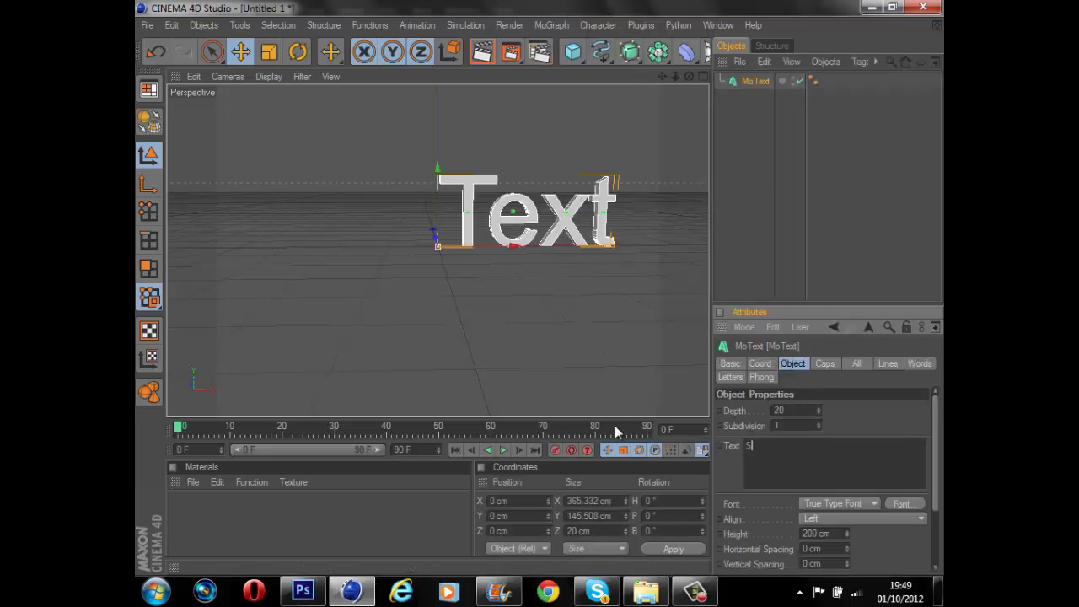
pyautogui.click(909, 503)
pyautogui.scroll(-5, 237, 215)
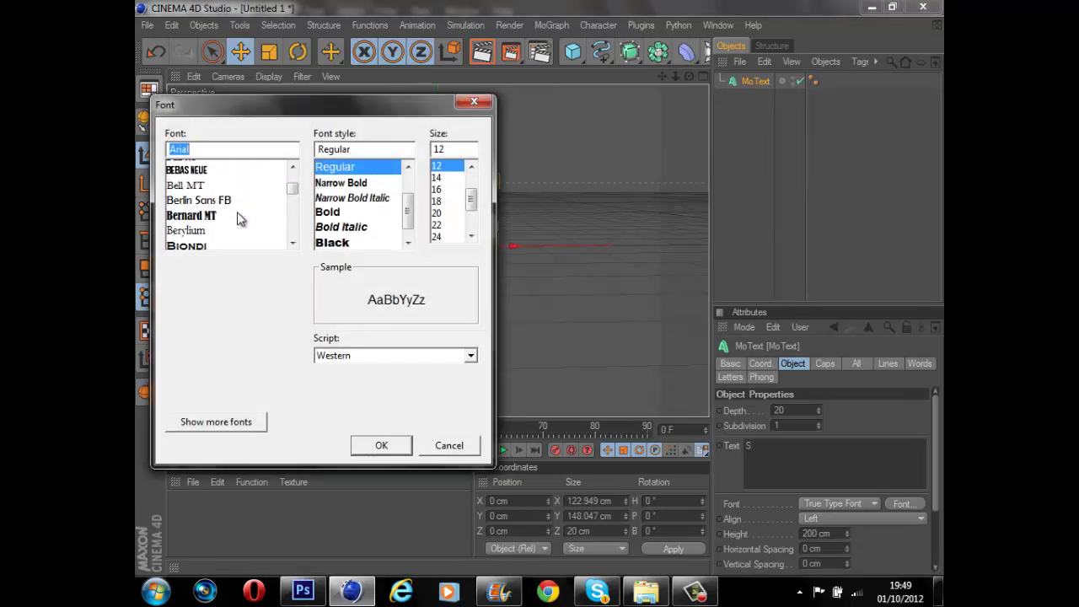
pyautogui.scroll(-8, 237, 218)
pyautogui.press('BackSpace')
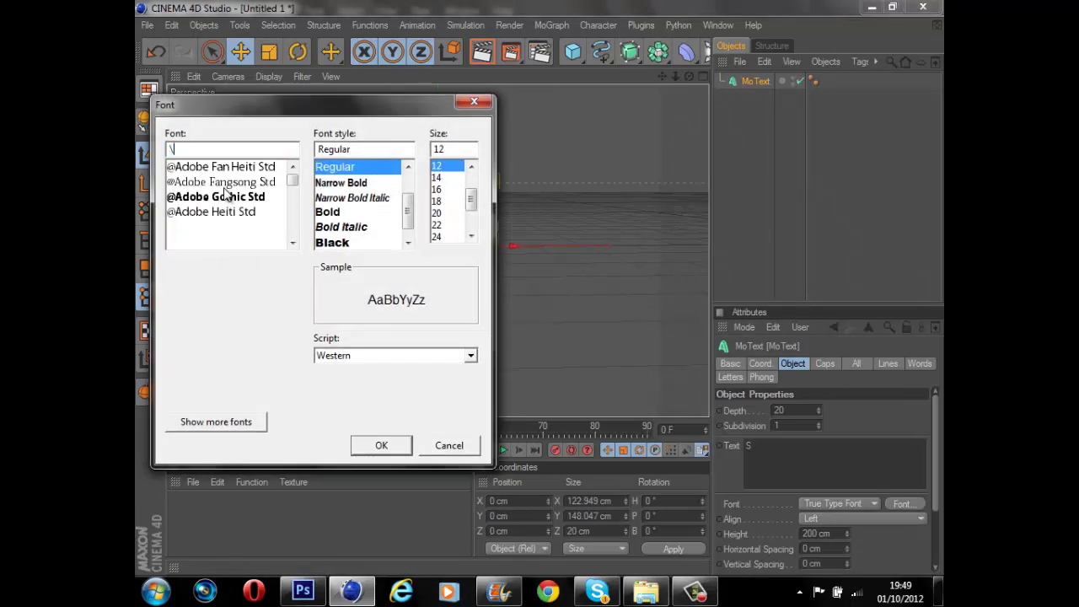
pyautogui.write('DJ')
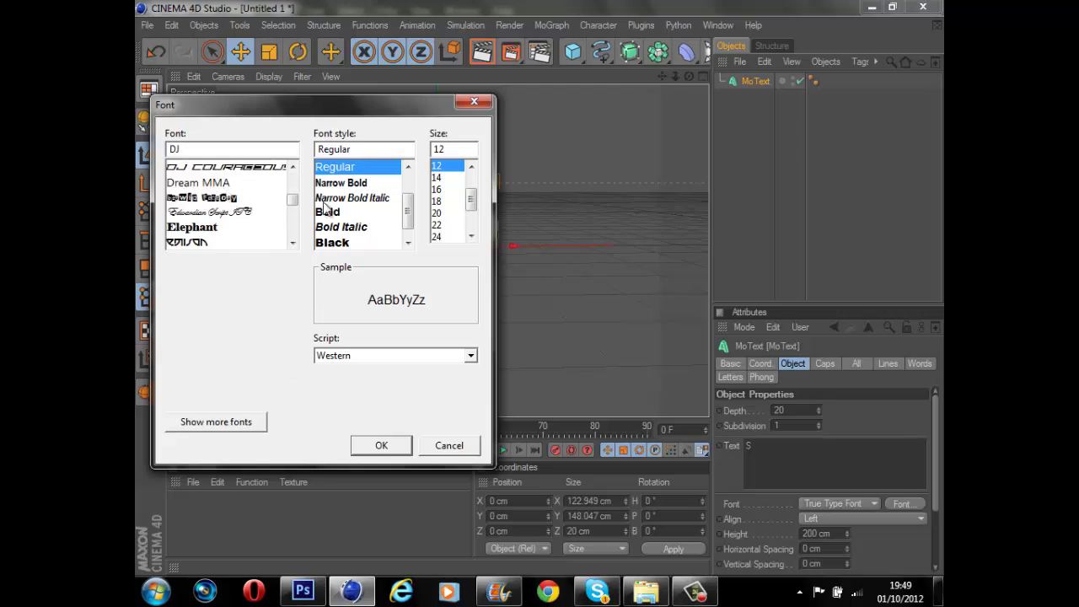
pyautogui.click(266, 168)
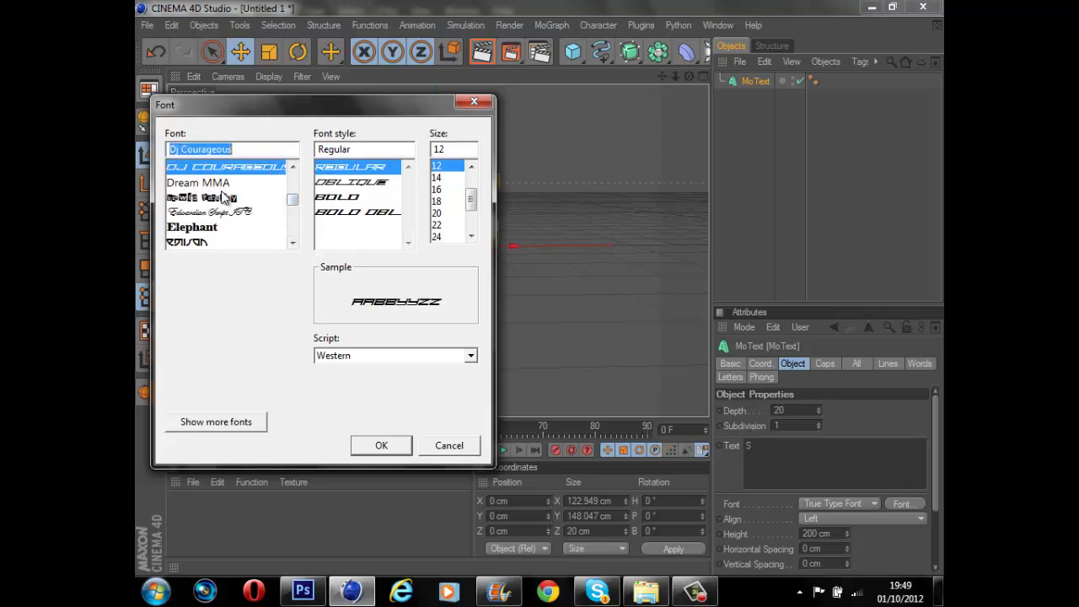
pyautogui.click(377, 447)
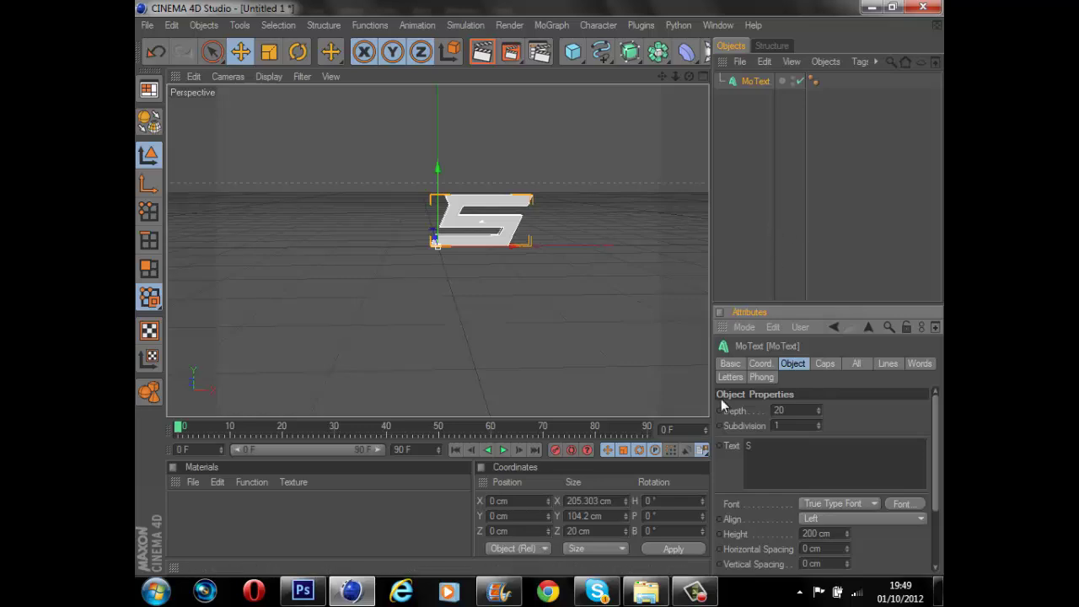
# - Make the S 256 cm high with a depth of 50 cm
pyautogui.moveTo(849, 534); pyautogui.dragTo(848, 515)
pyautogui.moveTo(665, 76); pyautogui.dragTo(801, 183)
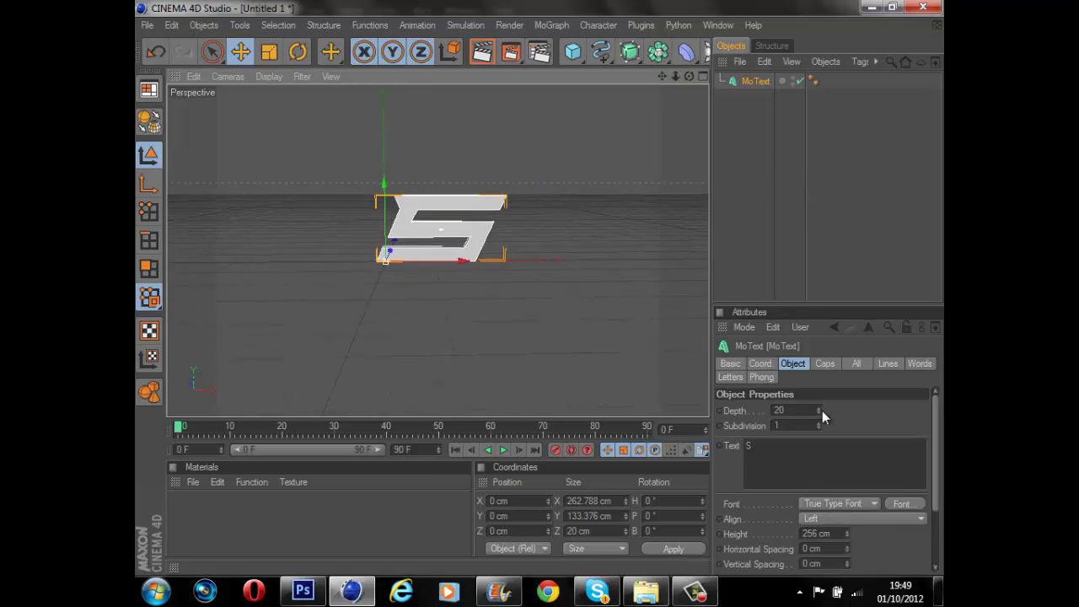
pyautogui.moveTo(821, 412); pyautogui.dragTo(819, 405)
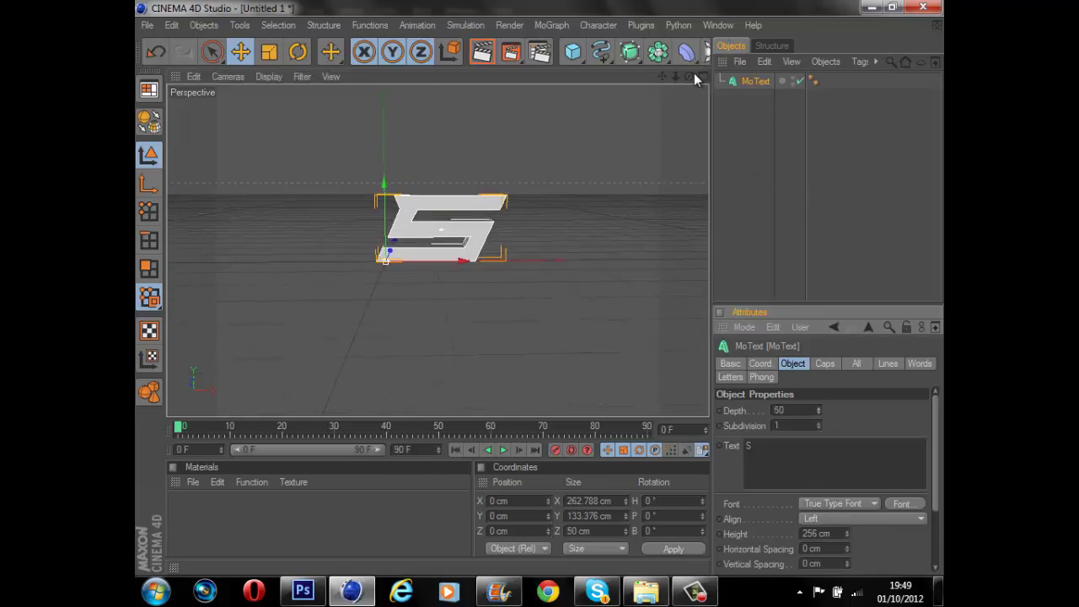
pyautogui.moveTo(689, 77); pyautogui.dragTo(542, 289)
# - Load the premade material file from Desktop > gfxbits, adding OutSide and Inside_C materials
pyautogui.click(769, 186)
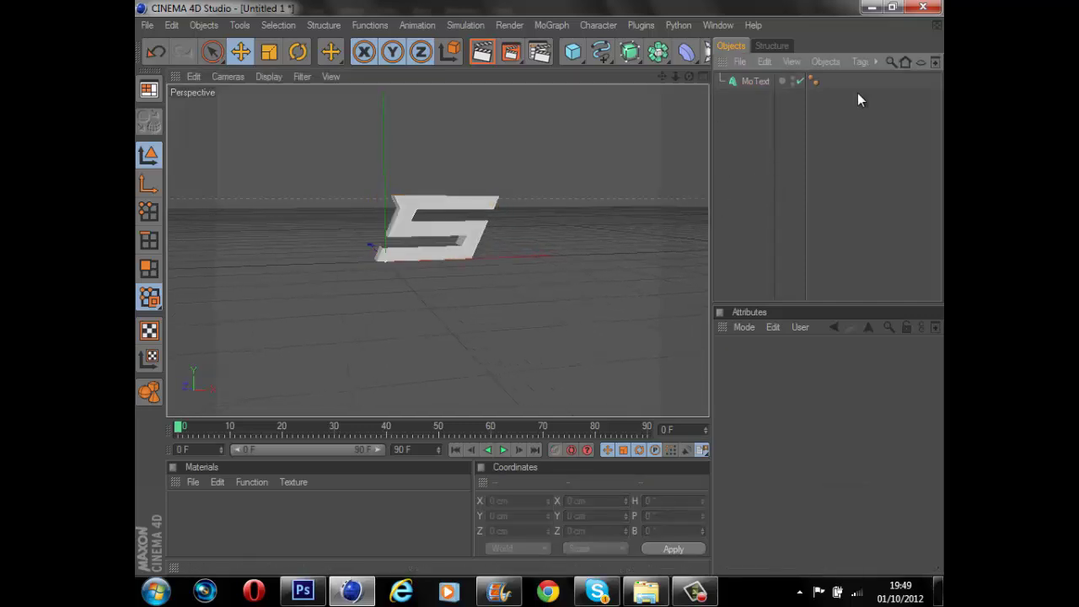
pyautogui.click(193, 481)
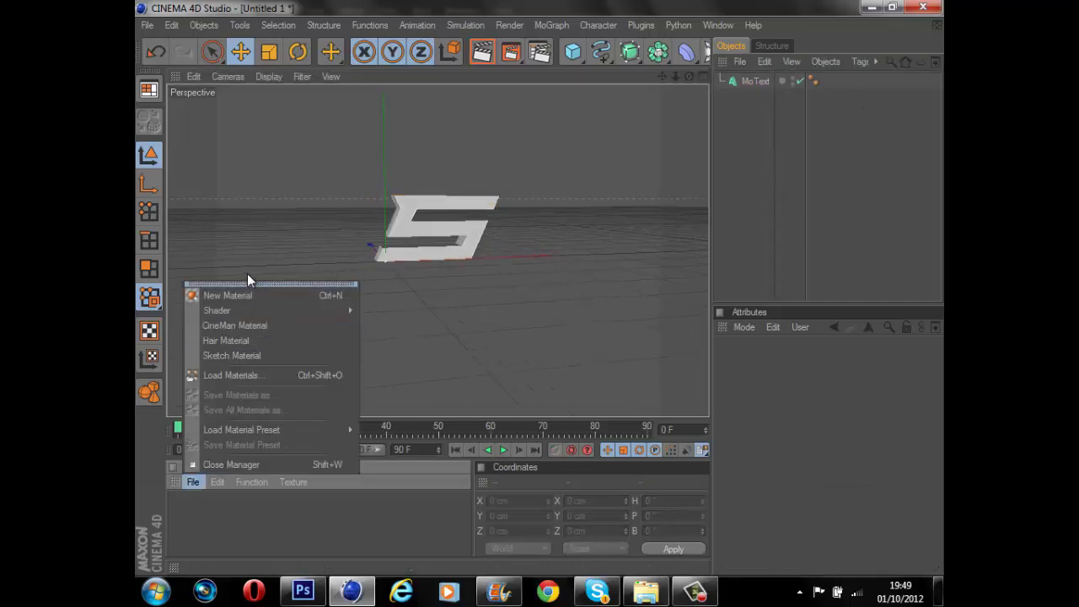
pyautogui.click(244, 375)
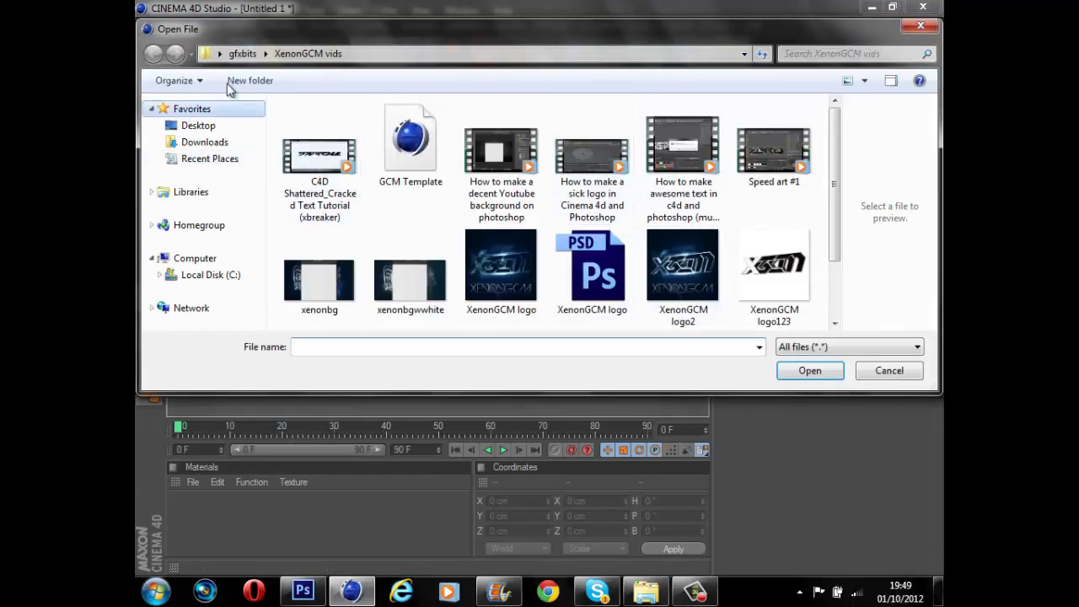
pyautogui.click(217, 127)
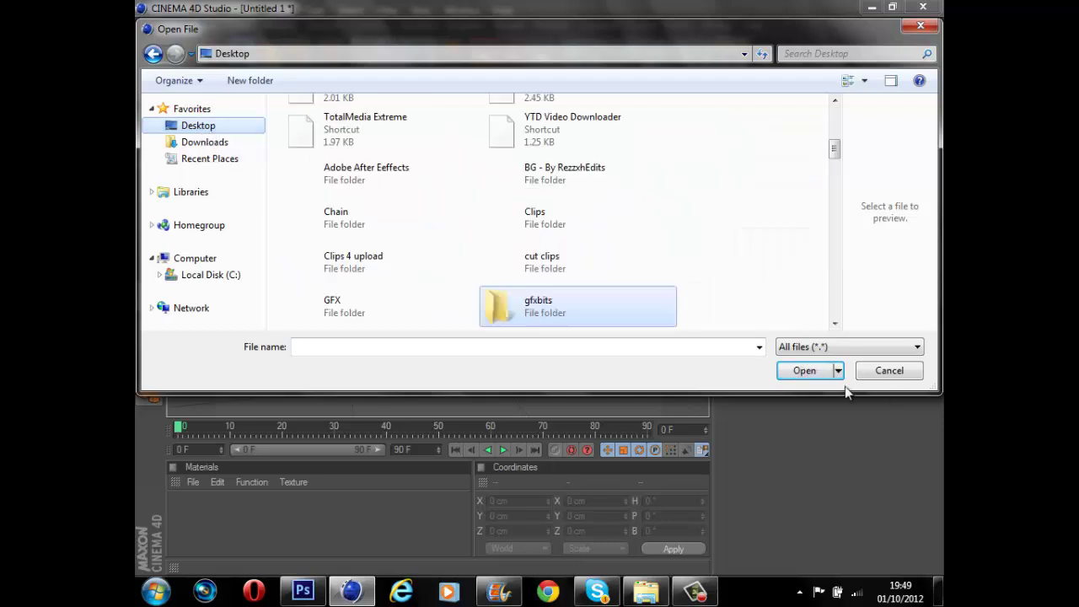
pyautogui.moveTo(645, 392); pyautogui.dragTo(645, 486)
pyautogui.moveTo(668, 143); pyautogui.dragTo(662, 194)
pyautogui.doubleClick(449, 210)
pyautogui.scroll(-4, 529, 256)
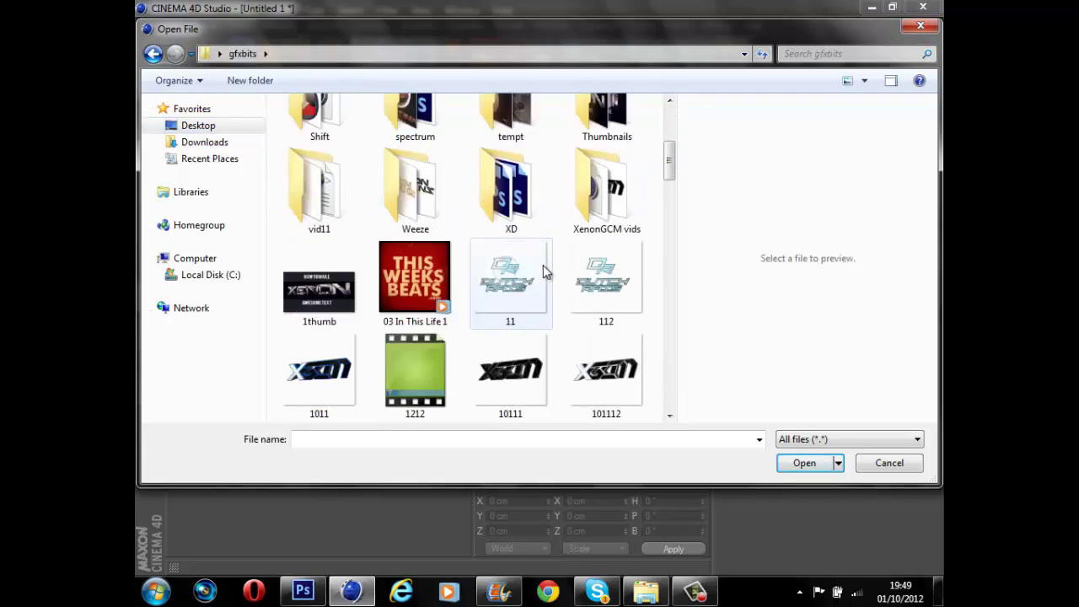
pyautogui.scroll(-7, 576, 285)
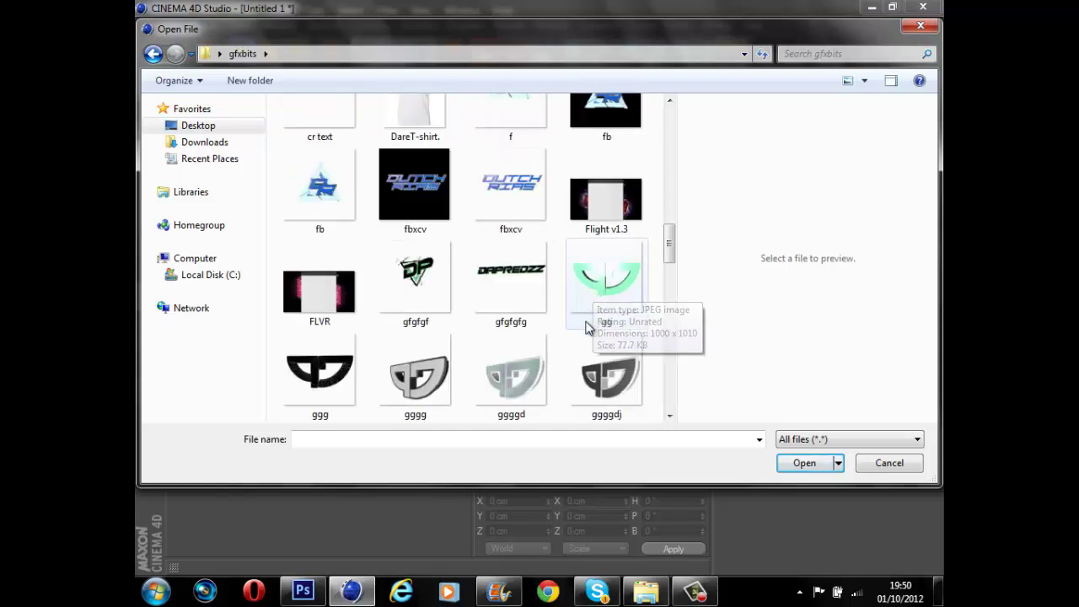
pyautogui.scroll(-4, 588, 327)
pyautogui.press('Escape')
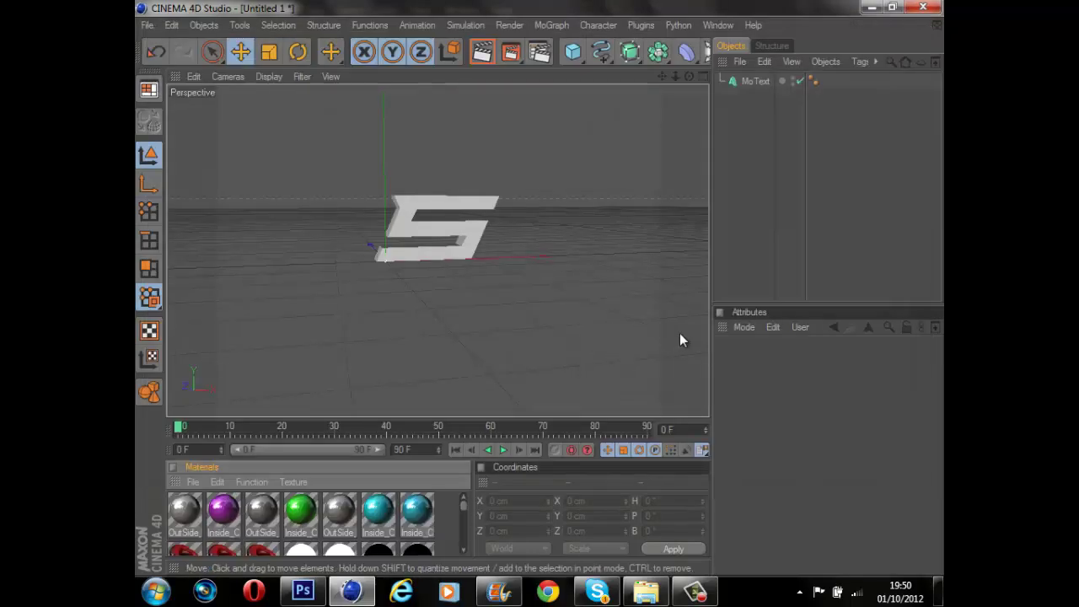
# - Duplicate the S text object and push the copy back along the depth axis
pyautogui.click(754, 87)
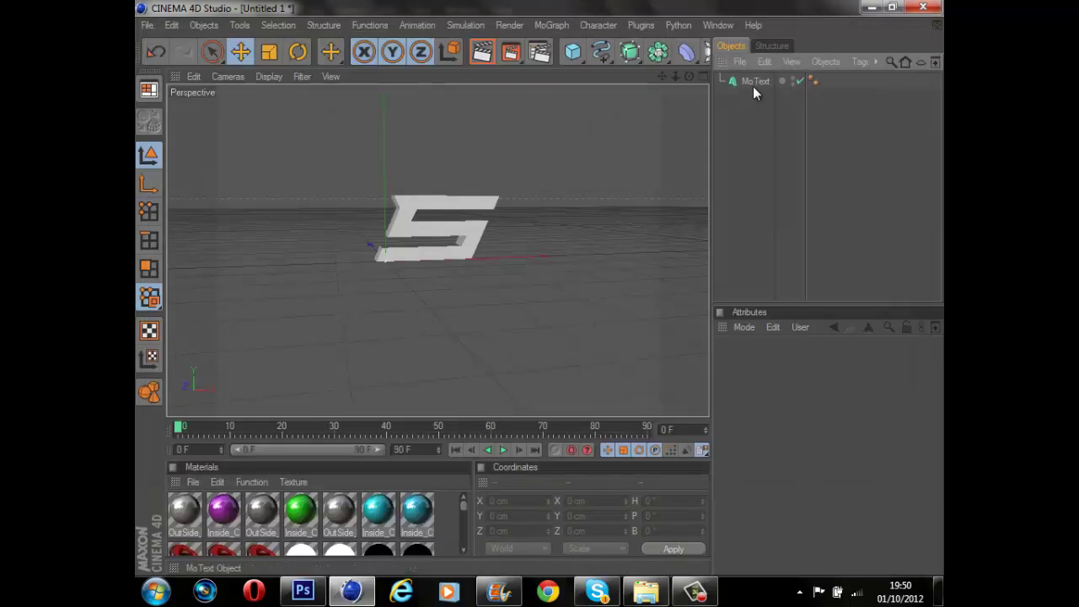
pyautogui.hotkey('ctrl', 'c')
pyautogui.hotkey('ctrl', 'v')
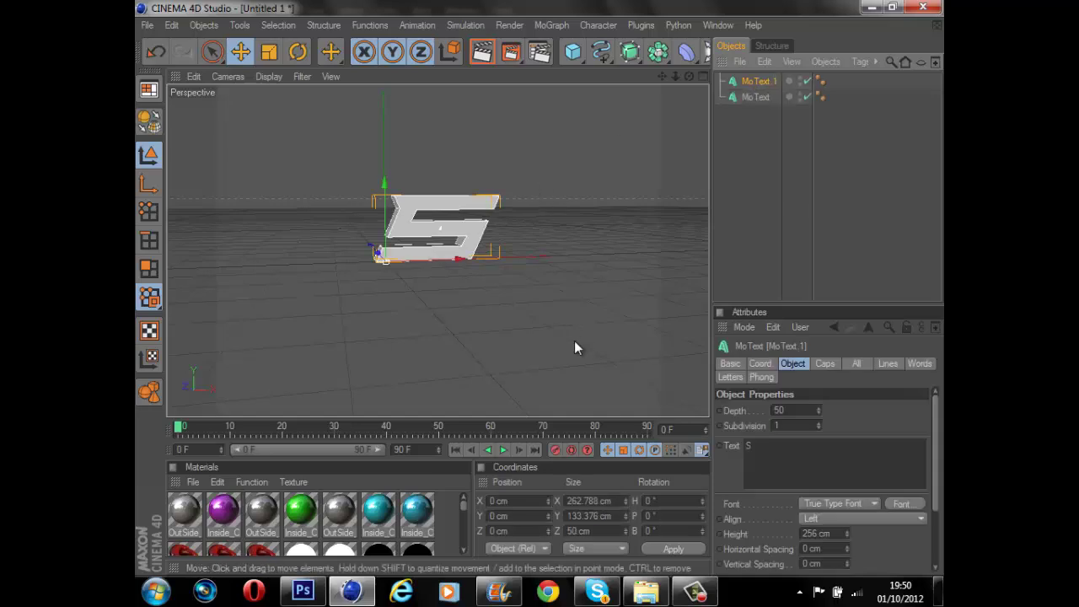
pyautogui.moveTo(379, 253); pyautogui.dragTo(541, 292)
pyautogui.click(777, 231)
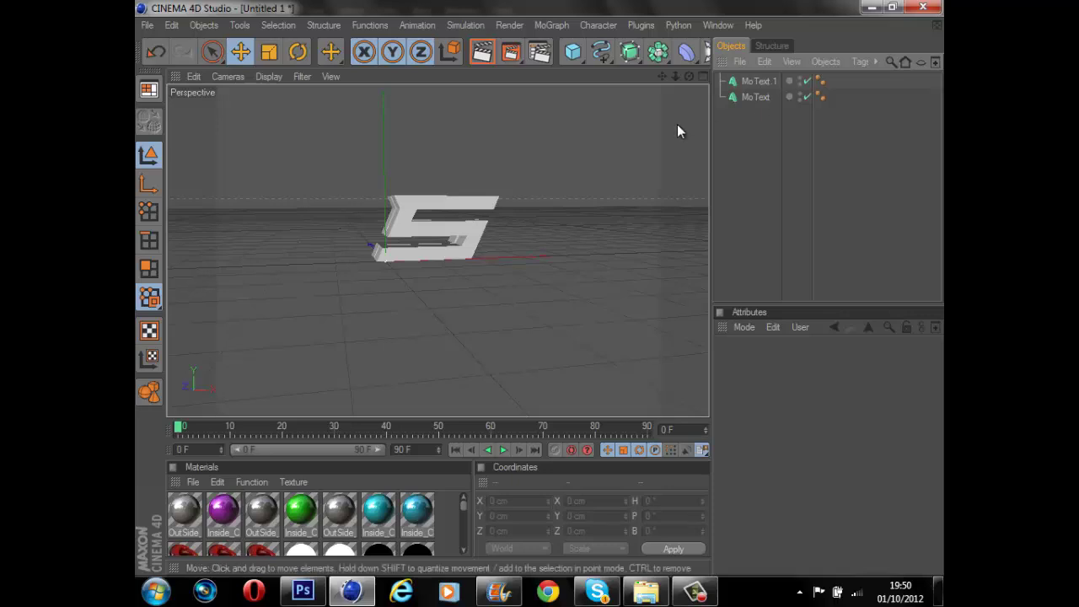
# - Add a Tube, tip it up to face the camera, and set its outer radius to 218 cm
pyautogui.click(557, 25)
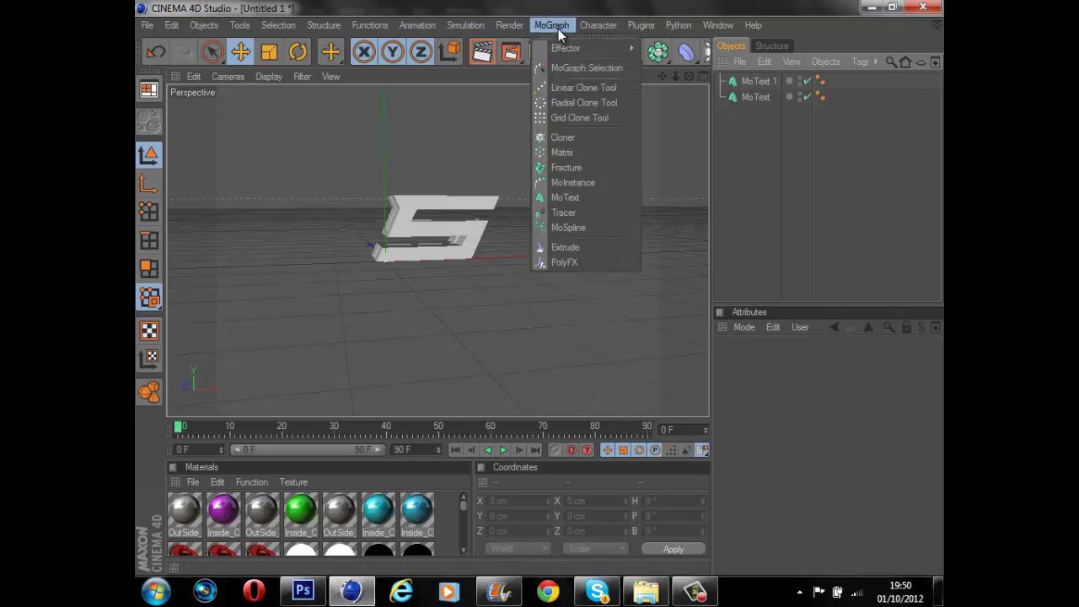
pyautogui.click(588, 26)
pyautogui.moveTo(575, 57); pyautogui.dragTo(620, 150)
pyautogui.press('r')
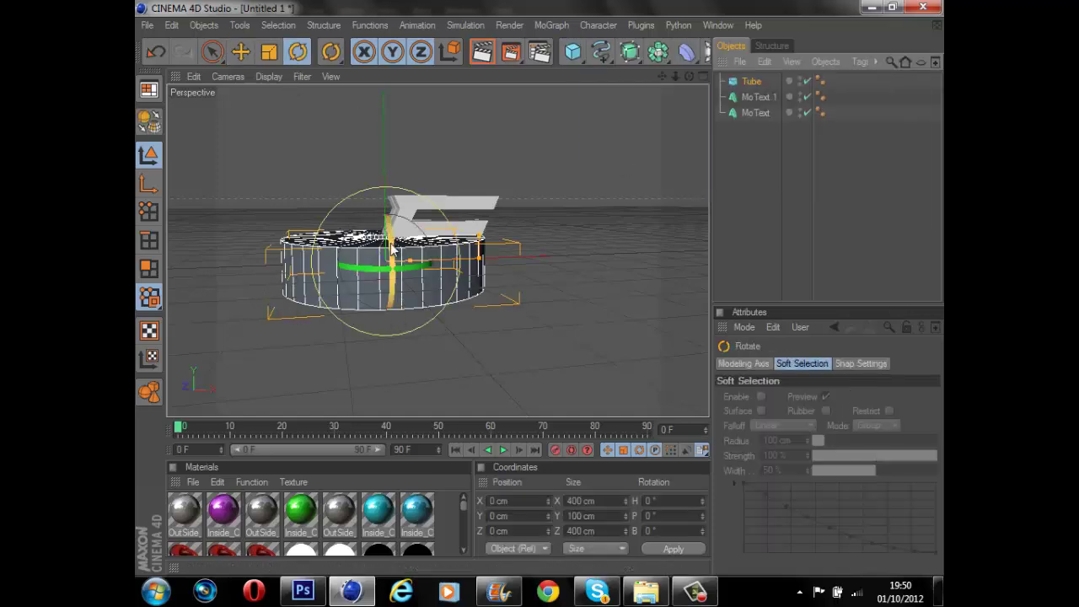
pyautogui.moveTo(386, 241); pyautogui.dragTo(395, 289)
pyautogui.click(241, 52)
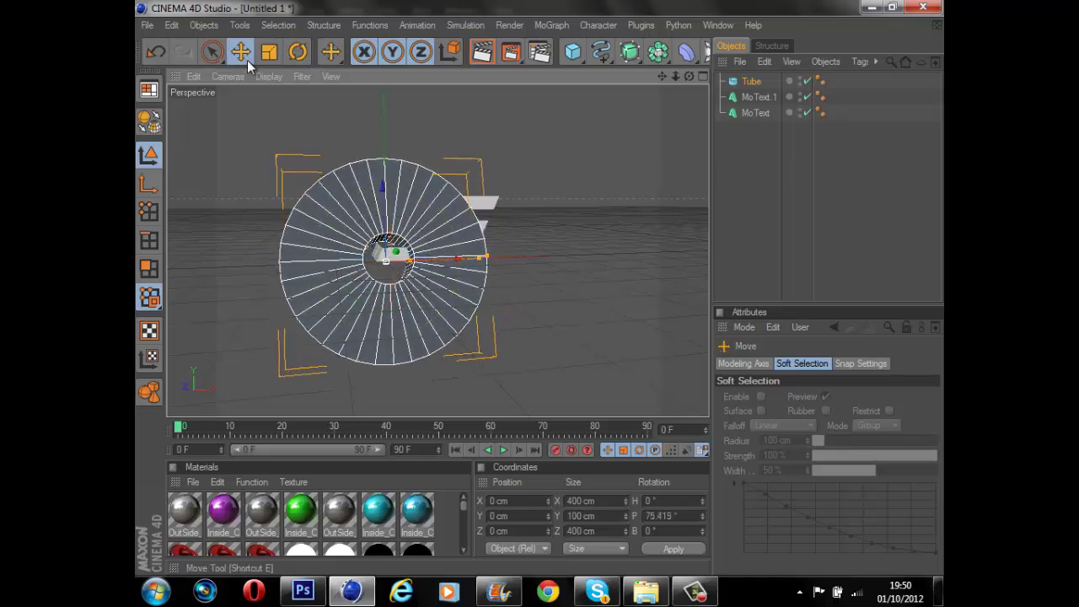
pyautogui.click(753, 81)
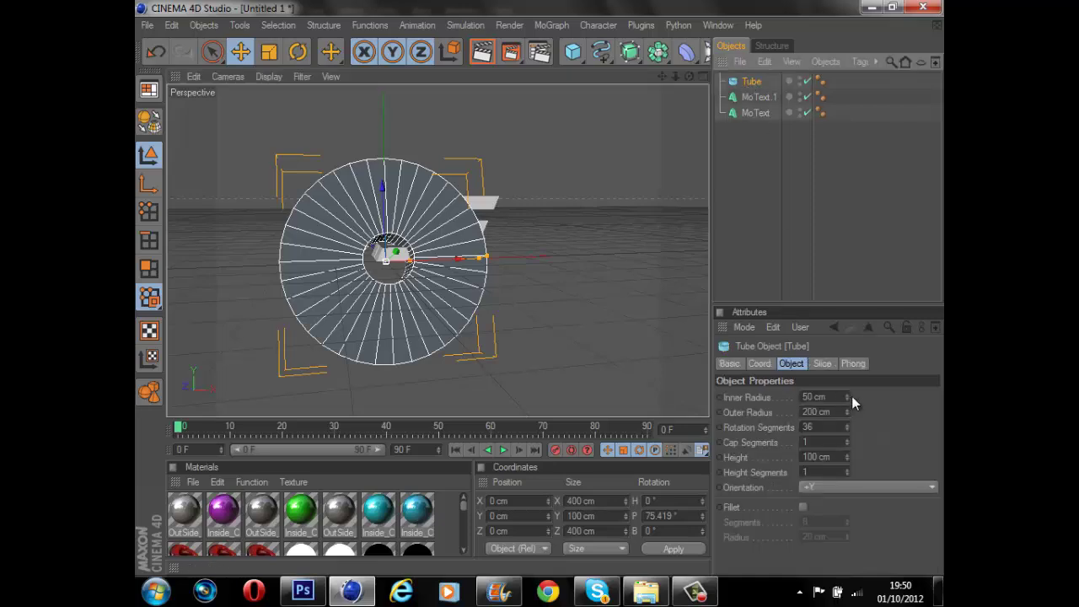
pyautogui.moveTo(849, 409)
pyautogui.mouseDown()
pyautogui.moveTo(846, 426)
pyautogui.moveTo(843, 362)
pyautogui.moveTo(847, 400)
pyautogui.mouseUp()
# - Stand the tube fully upright at about 90° and position it around the letter
pyautogui.keyDown('alt'); pyautogui.moveTo(542, 285); pyautogui.dragTo(607, 194); pyautogui.keyUp('alt')
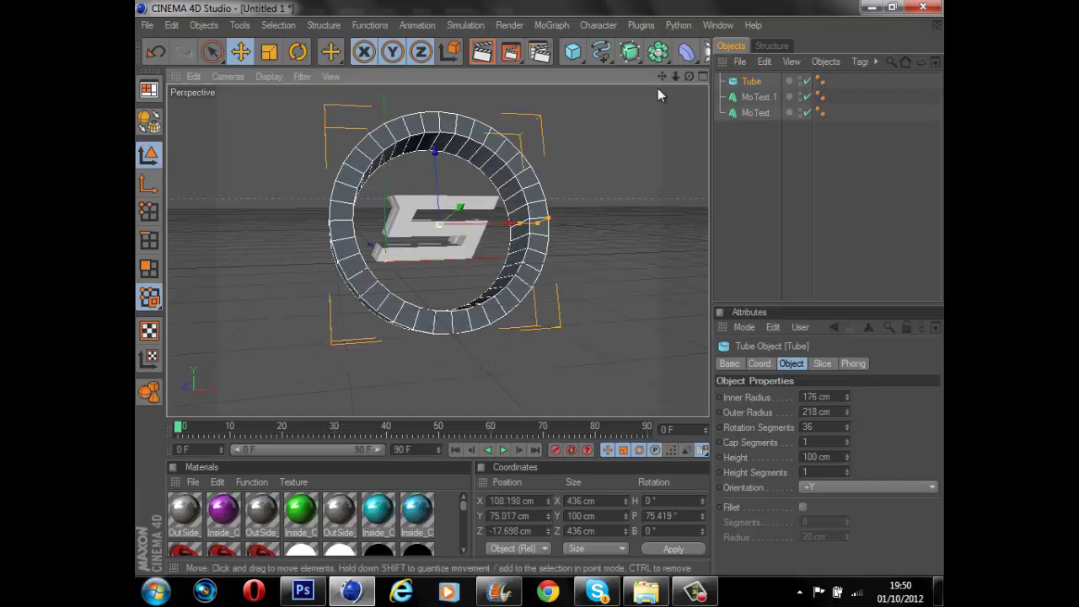
pyautogui.moveTo(690, 79); pyautogui.dragTo(539, 287)
pyautogui.click(296, 51)
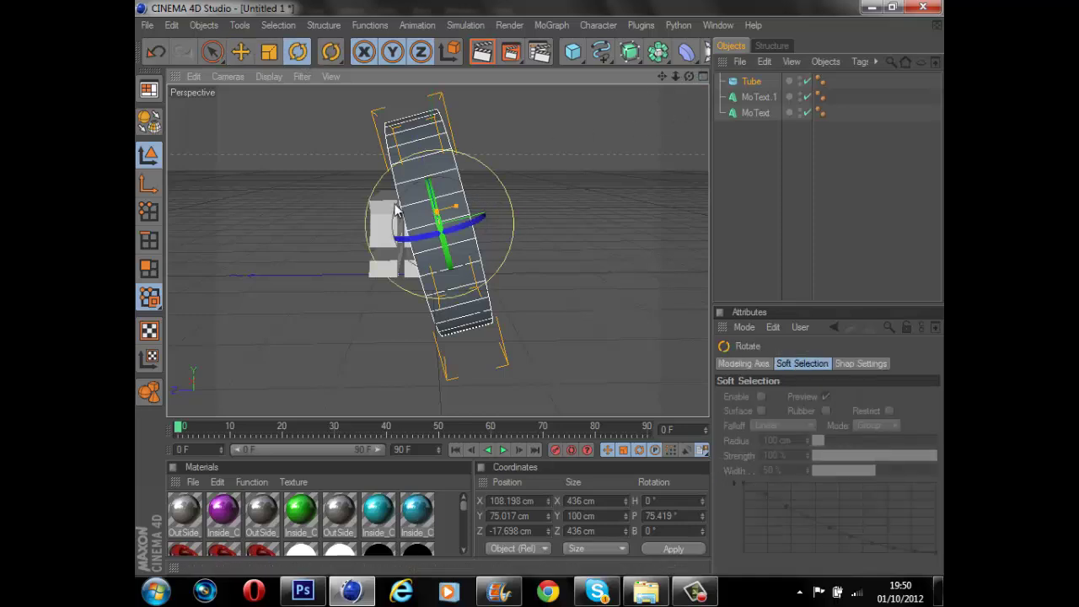
pyautogui.moveTo(398, 213); pyautogui.dragTo(409, 188)
pyautogui.click(259, 54)
pyautogui.click(240, 52)
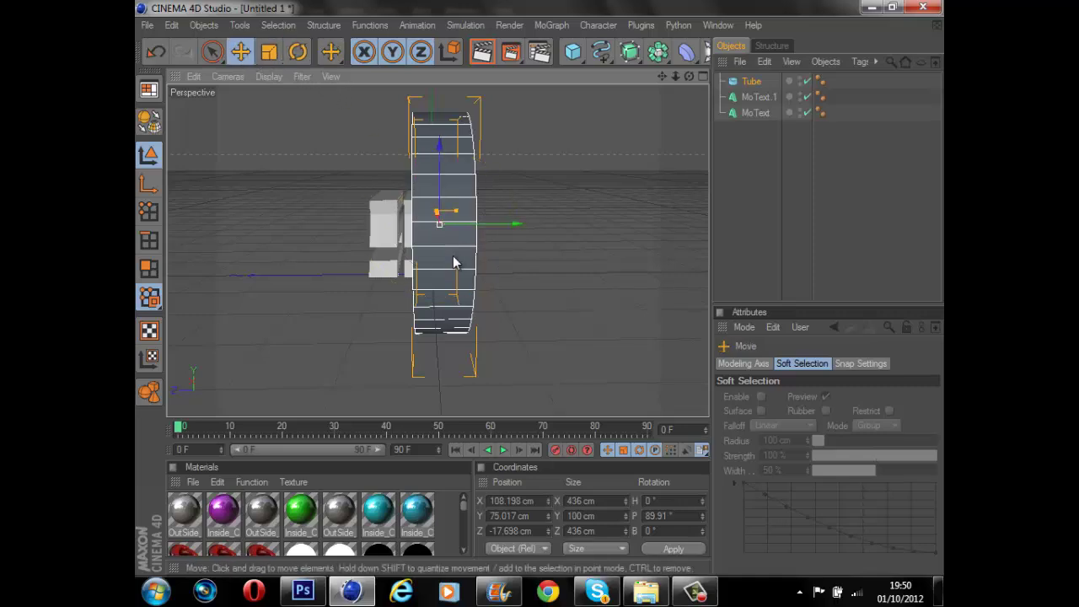
pyautogui.moveTo(453, 255); pyautogui.dragTo(607, 270)
pyautogui.click(898, 211)
# - Centre the ring on the S and tilt it slightly to match the letter
pyautogui.keyDown('alt'); pyautogui.moveTo(698, 92); pyautogui.dragTo(543, 296); pyautogui.keyUp('alt')
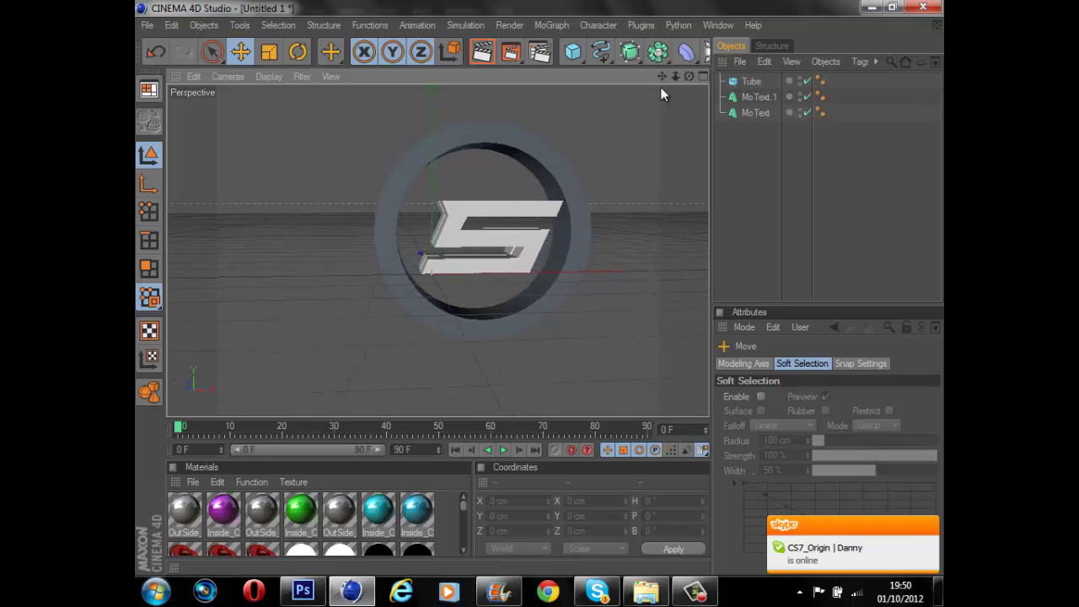
pyautogui.click(611, 154)
pyautogui.moveTo(612, 154); pyautogui.dragTo(622, 160)
pyautogui.click(298, 51)
pyautogui.moveTo(464, 251); pyautogui.dragTo(456, 241)
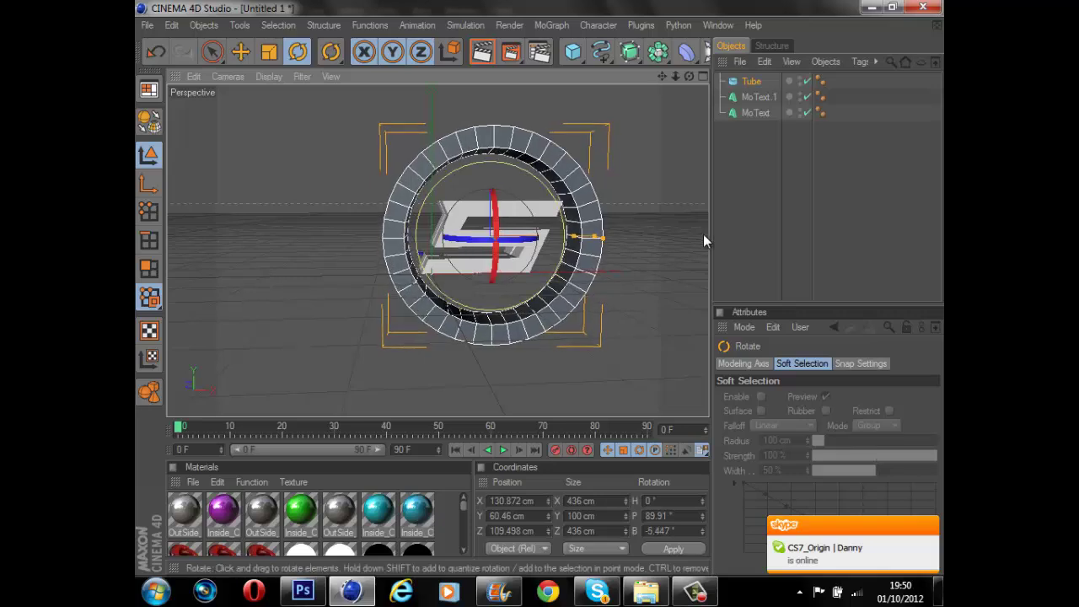
pyautogui.click(680, 122)
pyautogui.click(751, 81)
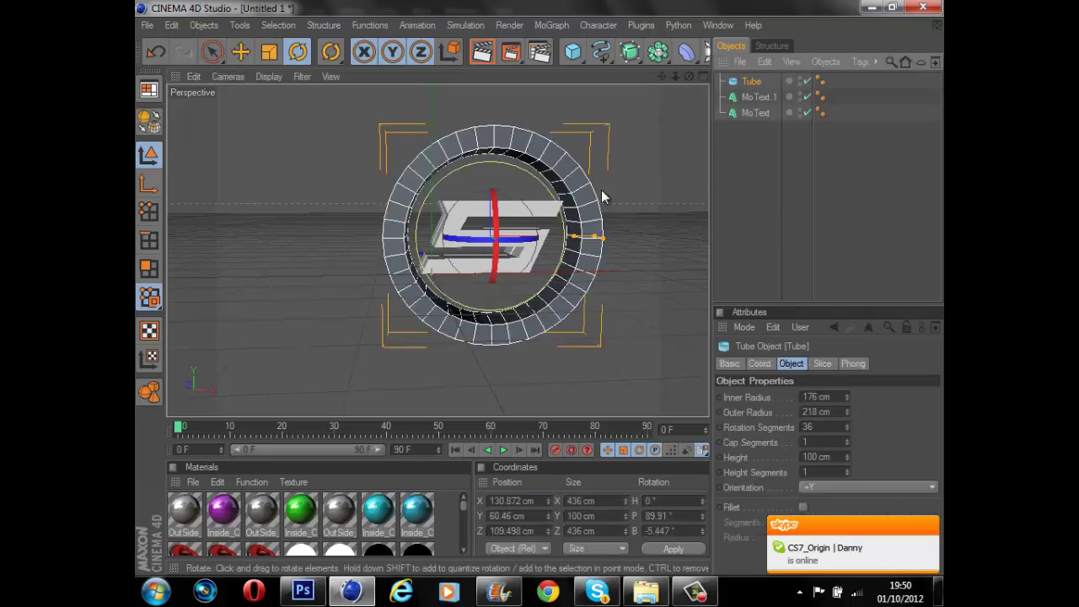
pyautogui.click(817, 235)
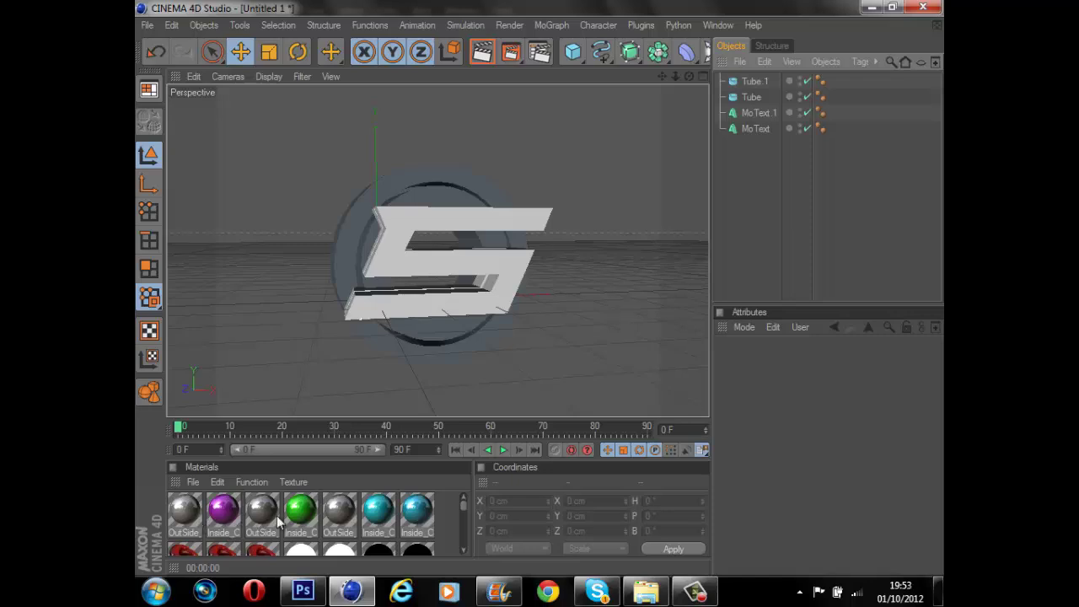
pyautogui.scroll(-5, 305, 521)
pyautogui.scroll(-5, 307, 516)
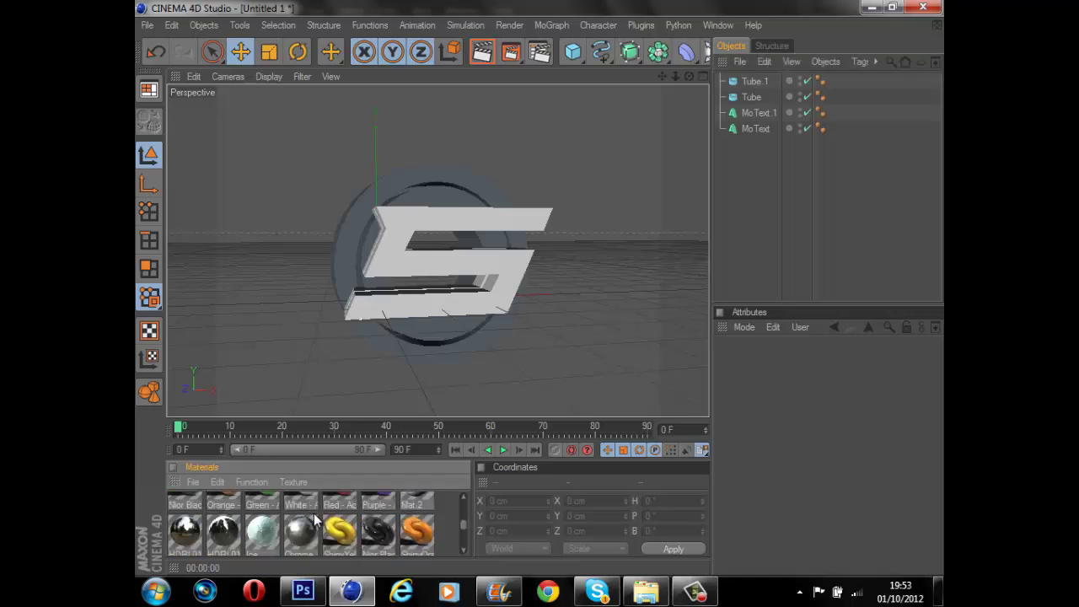
pyautogui.scroll(5, 383, 531)
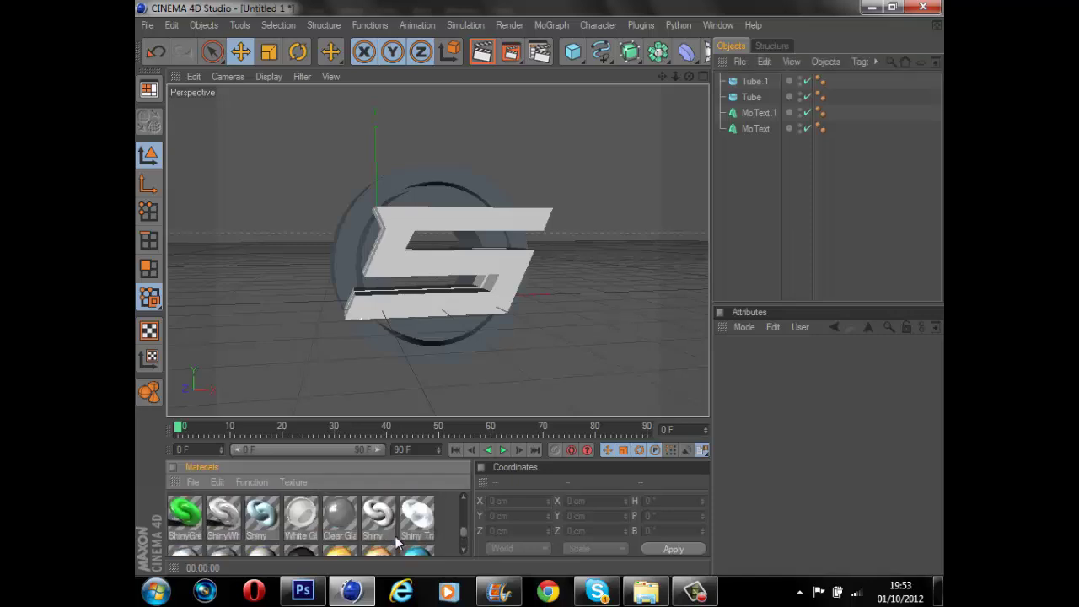
pyautogui.scroll(2, 398, 542)
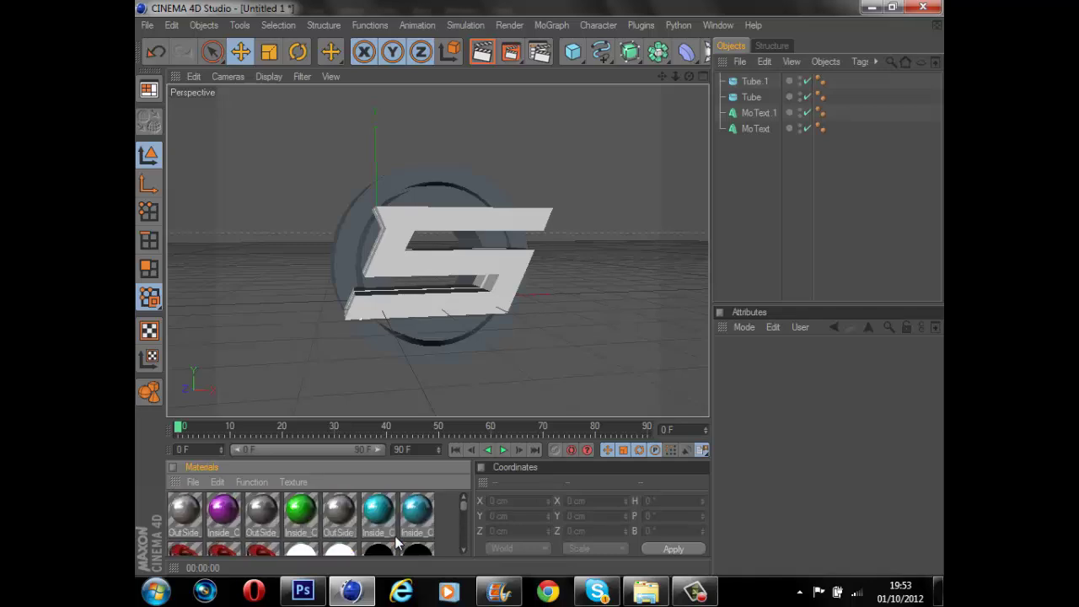
pyautogui.scroll(-3, 426, 522)
pyautogui.scroll(-1, 393, 522)
pyautogui.scroll(1, 329, 531)
pyautogui.scroll(-1, 325, 531)
pyautogui.scroll(1, 312, 529)
pyautogui.scroll(-1, 303, 527)
pyautogui.scroll(1, 324, 531)
# - Apply Orange Shiny to MoText.1 and Chrome 2 to MoText, then render a preview
pyautogui.moveTo(377, 539); pyautogui.dragTo(764, 130)
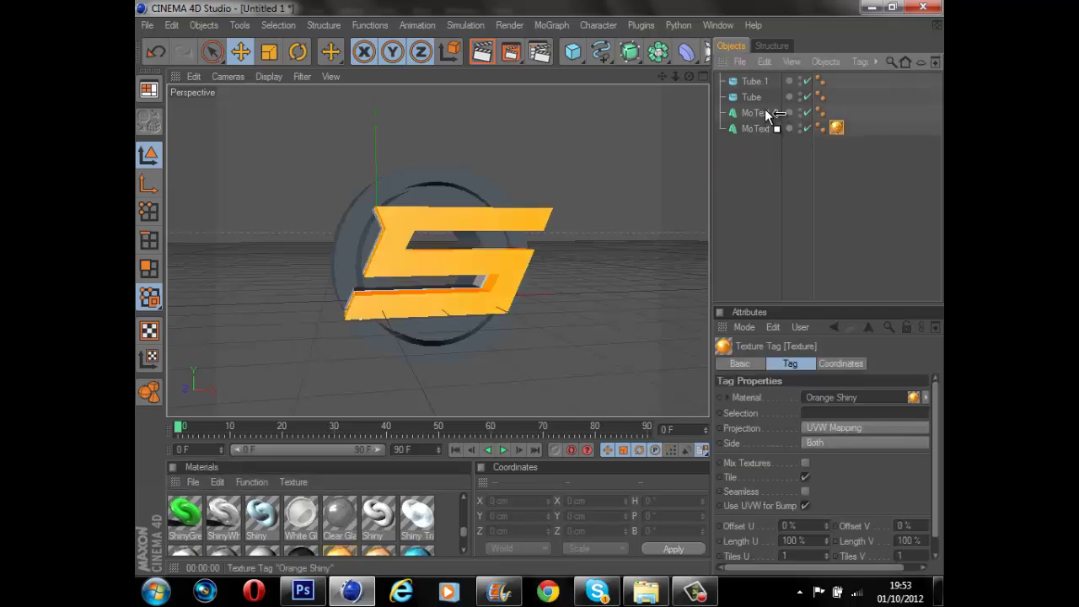
pyautogui.moveTo(766, 112); pyautogui.dragTo(766, 108)
pyautogui.click(759, 187)
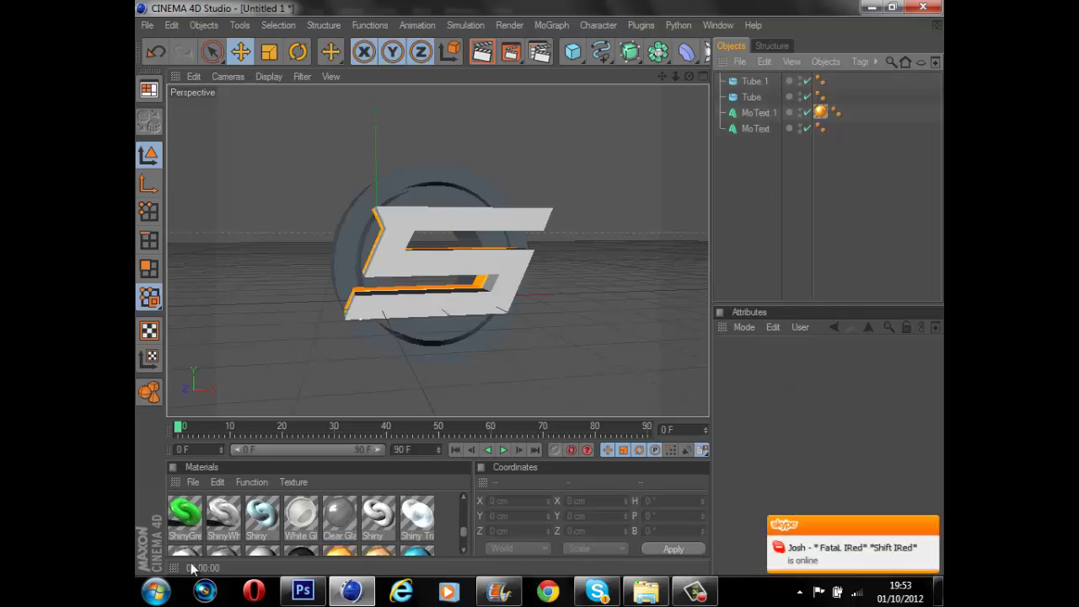
pyautogui.moveTo(192, 565); pyautogui.dragTo(761, 128)
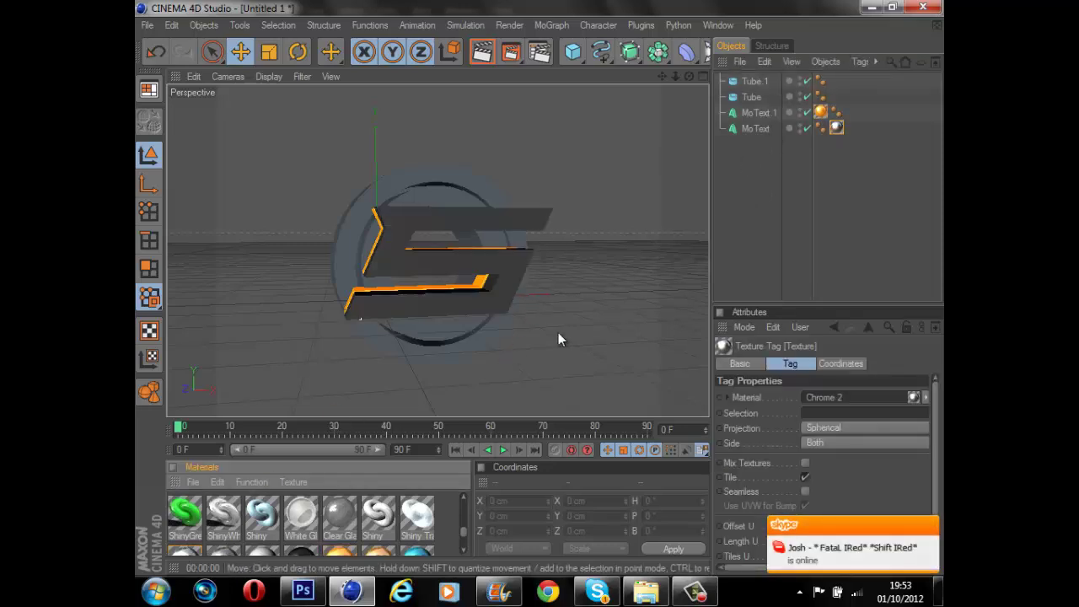
pyautogui.click(481, 52)
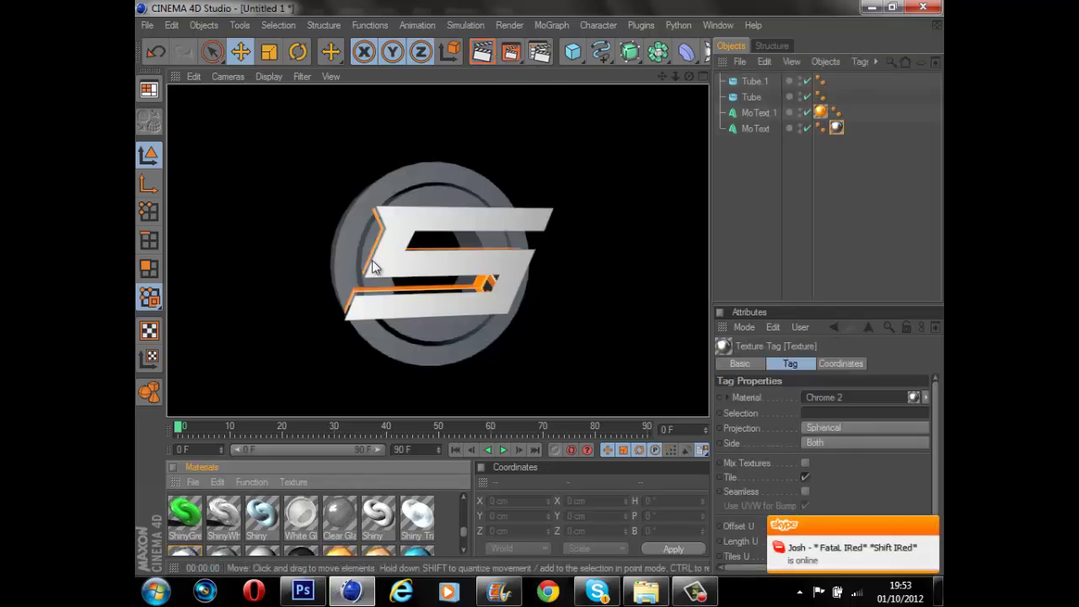
pyautogui.click(849, 278)
# - Give Tube.1 the chrome material and the Tube ring an orange material, then render a preview
pyautogui.moveTo(223, 516); pyautogui.dragTo(754, 80)
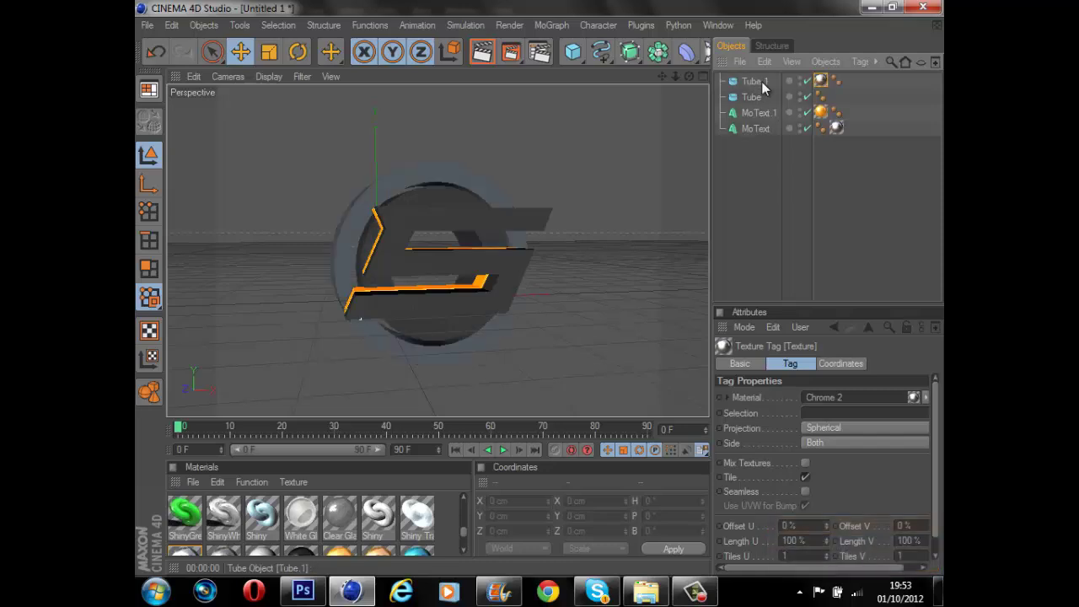
pyautogui.click(820, 112)
pyautogui.moveTo(340, 553); pyautogui.dragTo(749, 97)
pyautogui.click(756, 196)
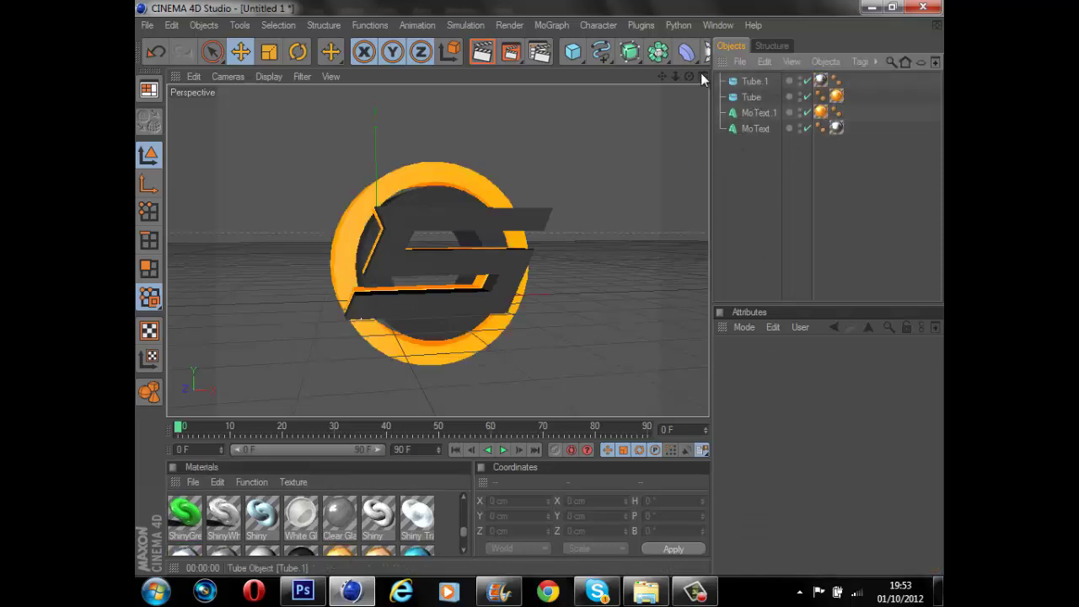
pyautogui.click(482, 53)
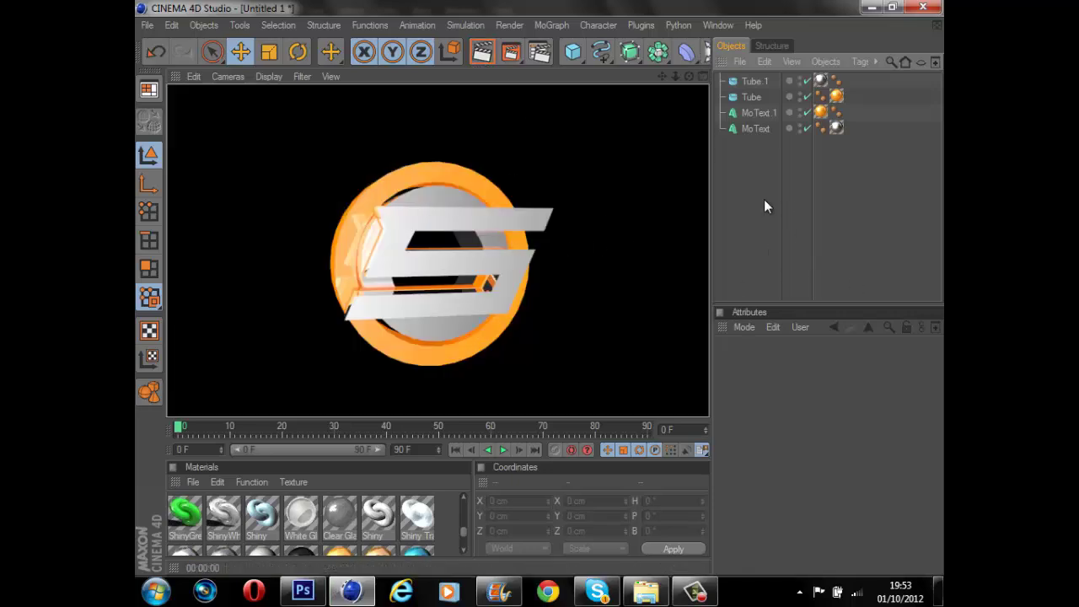
pyautogui.click(707, 53)
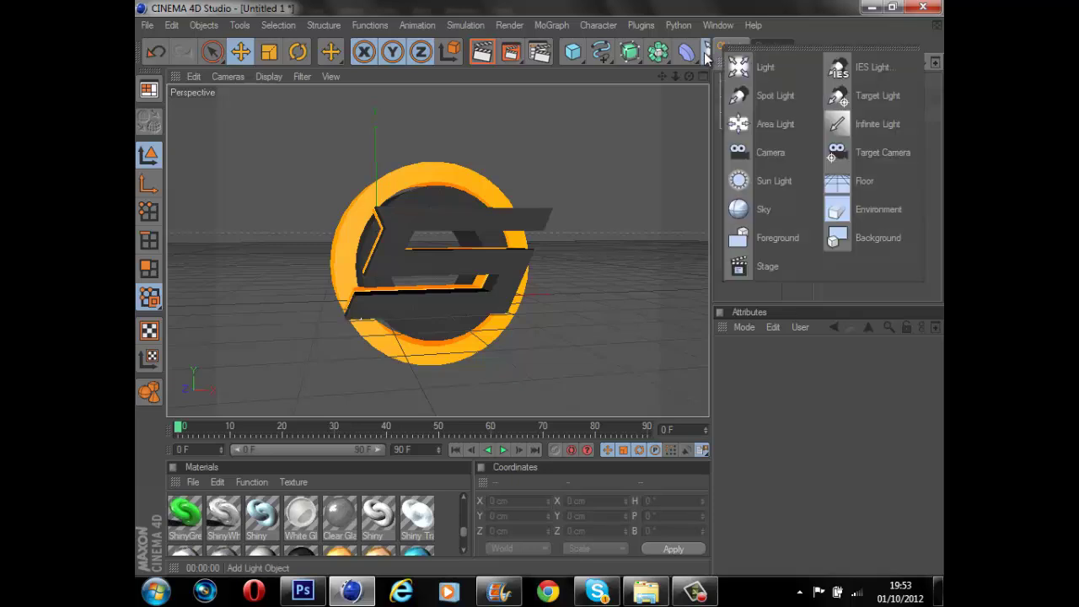
pyautogui.click(761, 103)
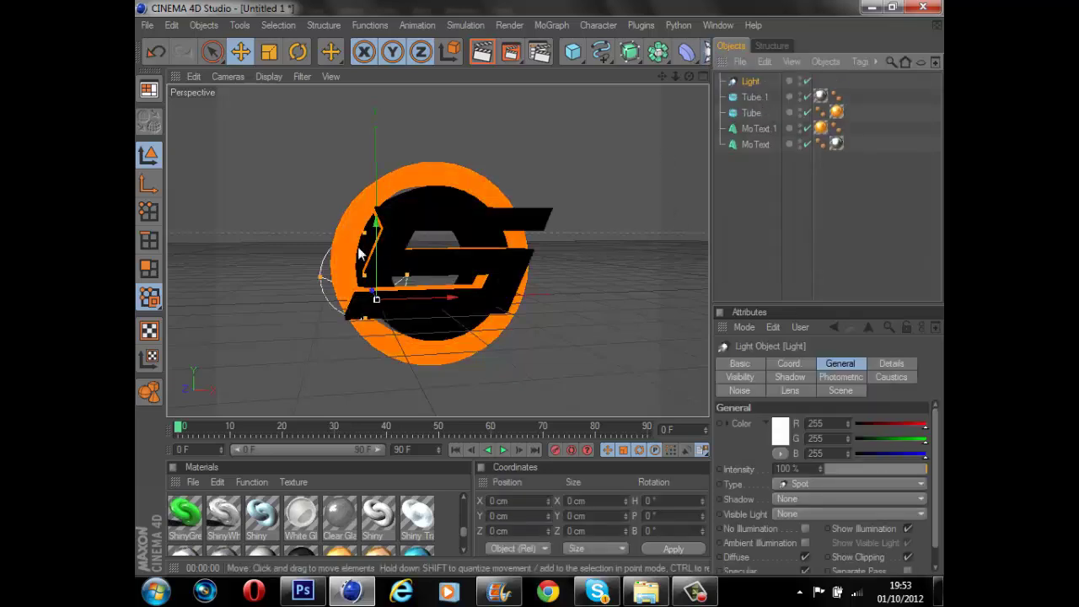
pyautogui.moveTo(407, 276); pyautogui.dragTo(448, 308)
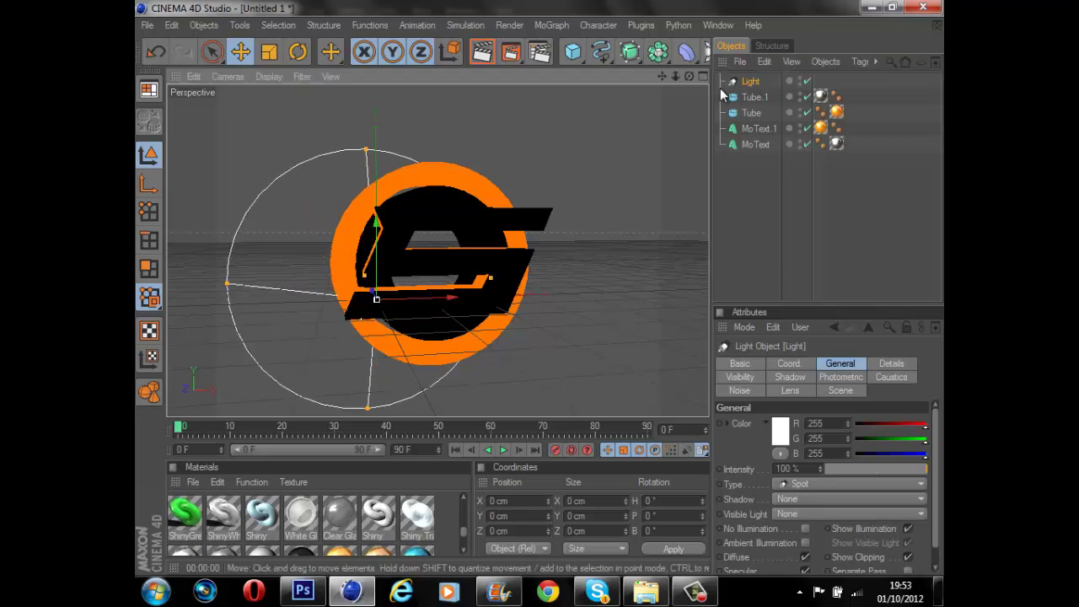
pyautogui.moveTo(379, 284); pyautogui.dragTo(690, 291)
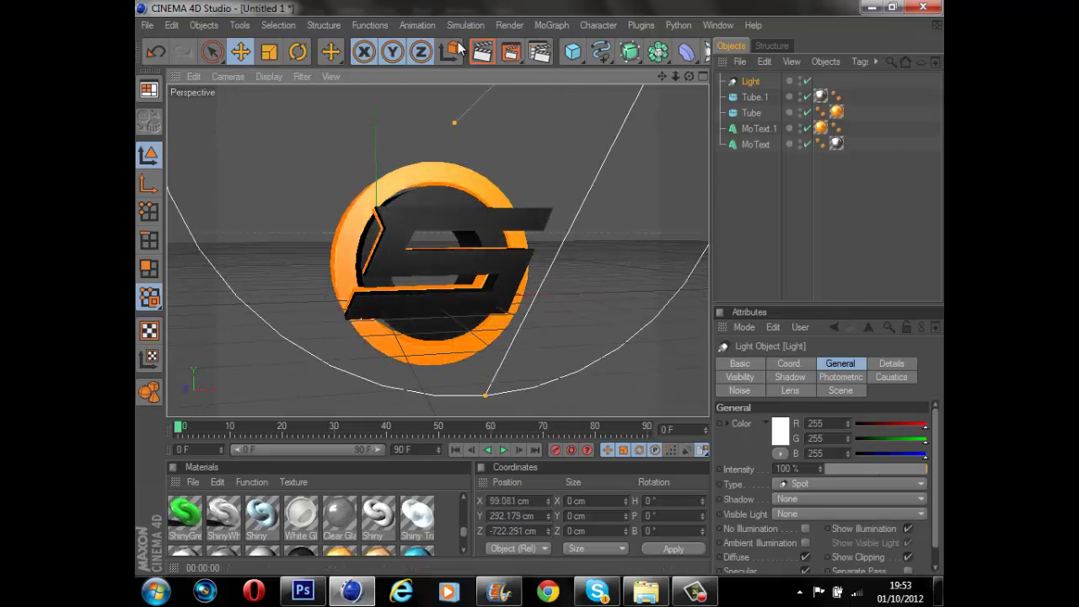
pyautogui.click(485, 53)
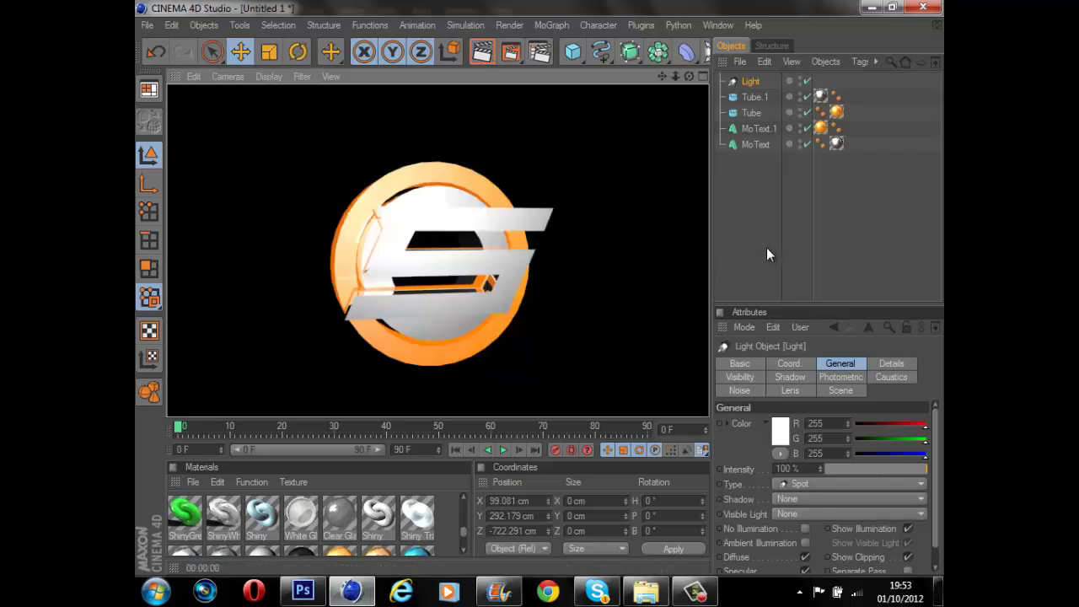
pyautogui.click(735, 246)
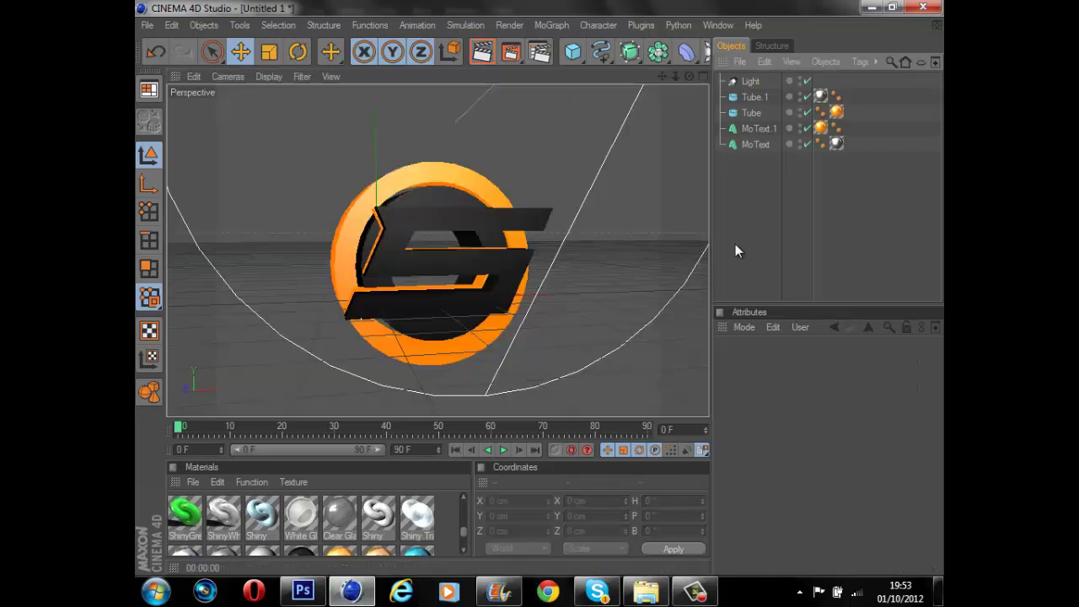
pyautogui.click(751, 81)
pyautogui.moveTo(529, 353); pyautogui.dragTo(476, 56)
pyautogui.click(482, 52)
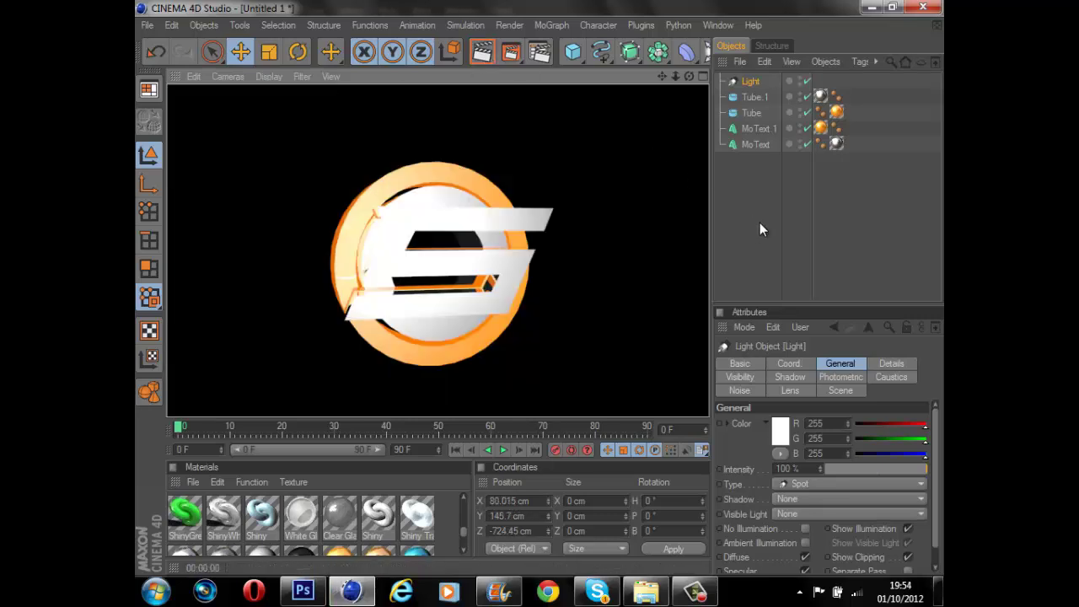
pyautogui.click(760, 224)
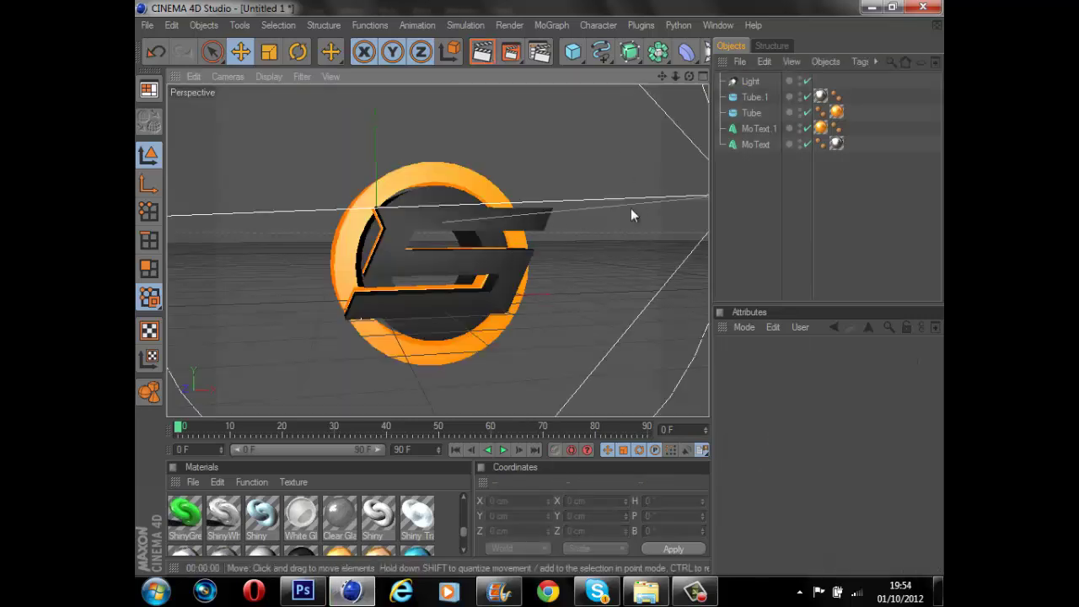
pyautogui.click(749, 81)
pyautogui.moveTo(666, 239)
pyautogui.mouseDown()
pyautogui.moveTo(544, 304)
pyautogui.moveTo(532, 323)
pyautogui.moveTo(538, 288)
pyautogui.moveTo(354, 252)
pyautogui.moveTo(353, 197)
pyautogui.moveTo(341, 190)
pyautogui.moveTo(540, 277)
pyautogui.moveTo(494, 289)
pyautogui.moveTo(540, 295)
pyautogui.mouseUp()
pyautogui.click(481, 52)
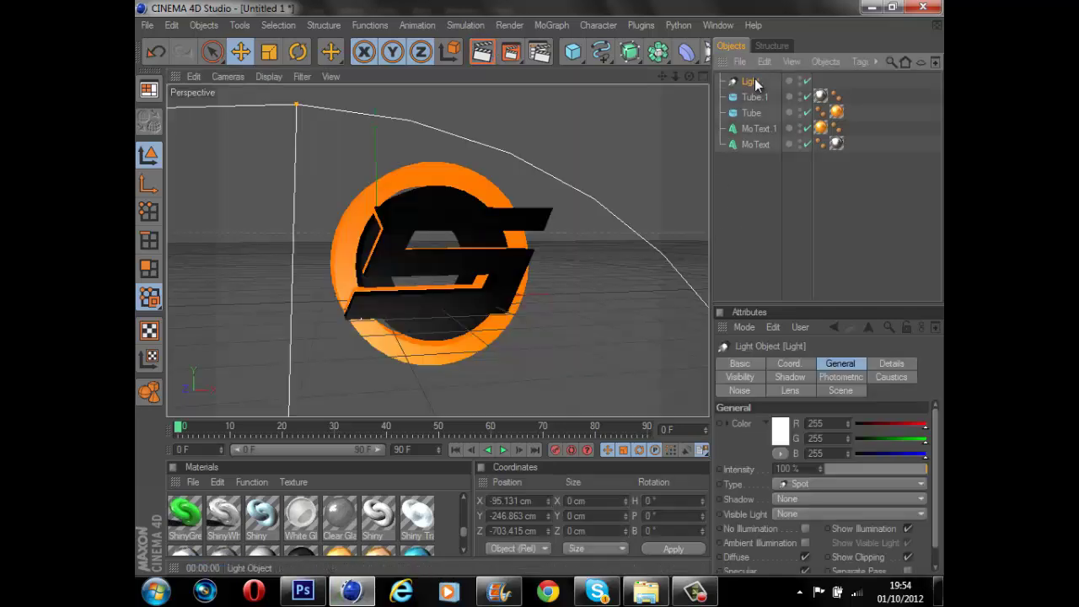
pyautogui.press('Delete')
pyautogui.click(477, 54)
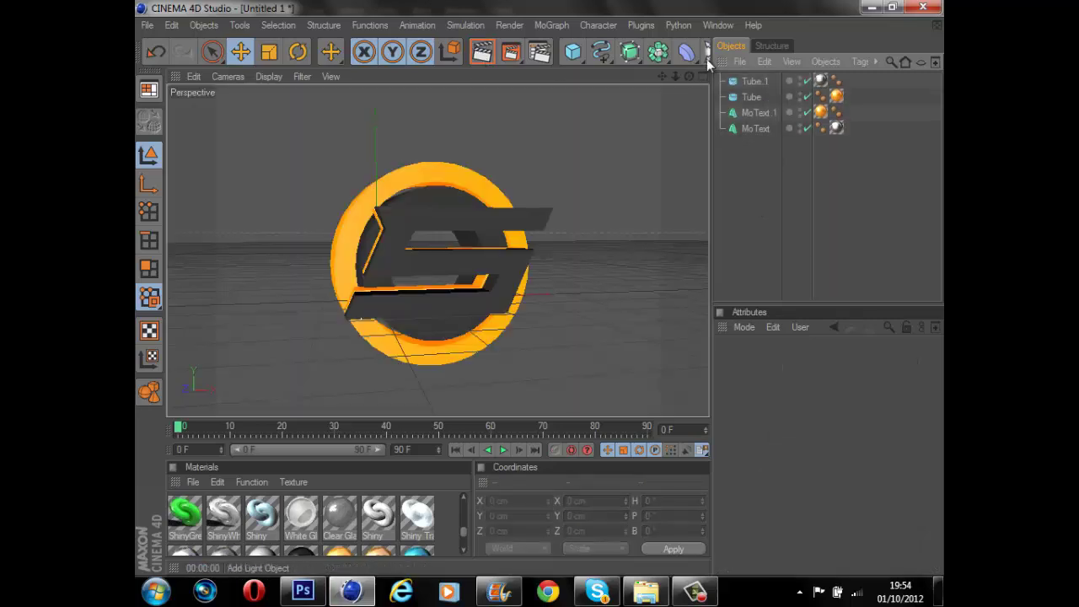
pyautogui.hotkey('ctrl', 'z')
pyautogui.click(493, 54)
pyautogui.click(740, 212)
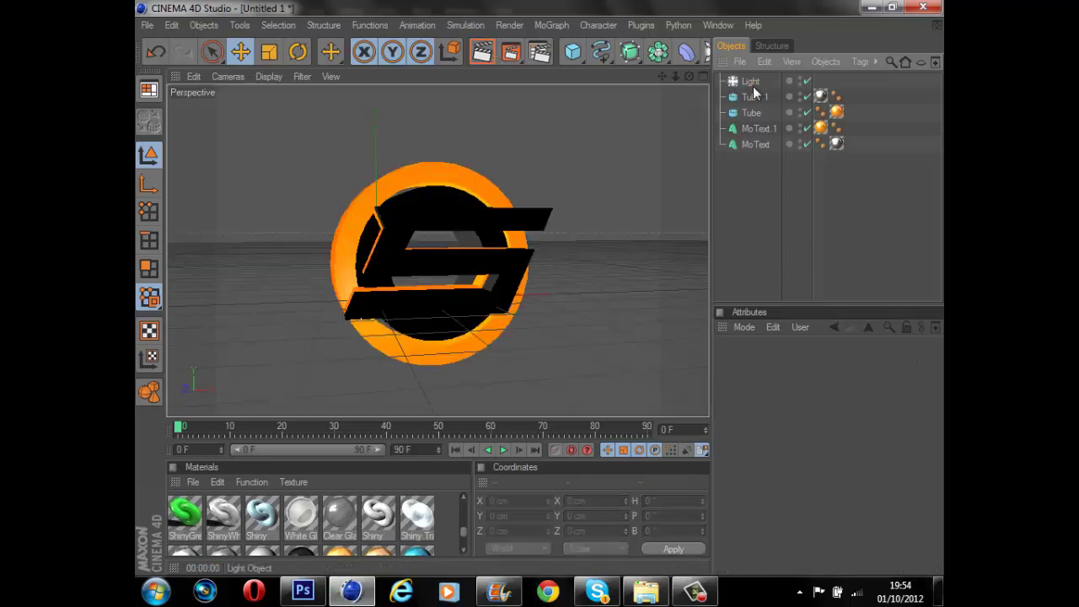
pyautogui.click(750, 82)
pyautogui.moveTo(540, 286); pyautogui.dragTo(623, 291)
pyautogui.click(488, 55)
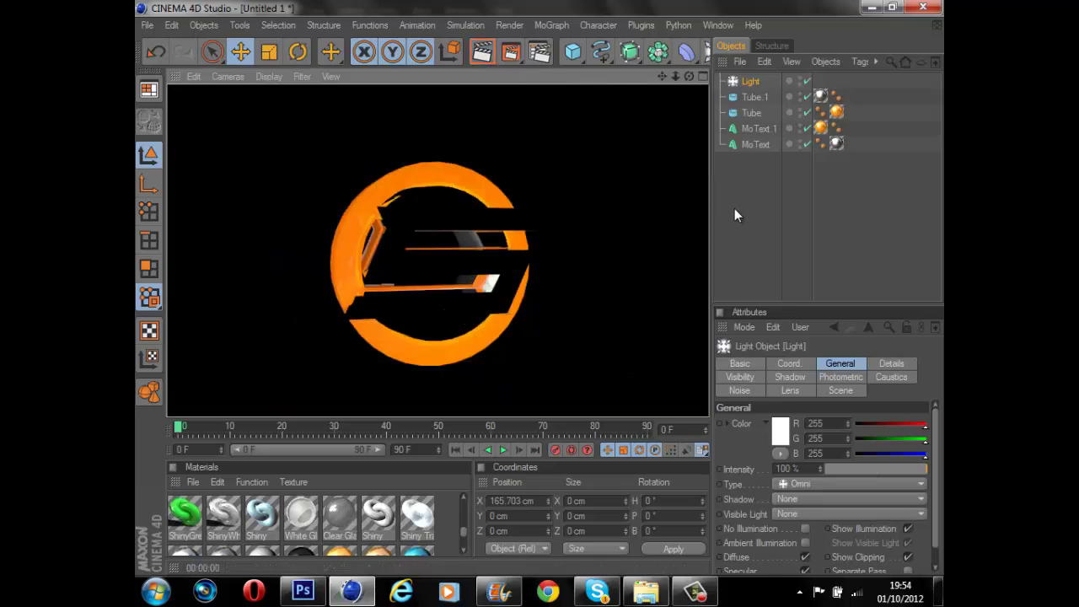
pyautogui.click(759, 253)
pyautogui.click(750, 81)
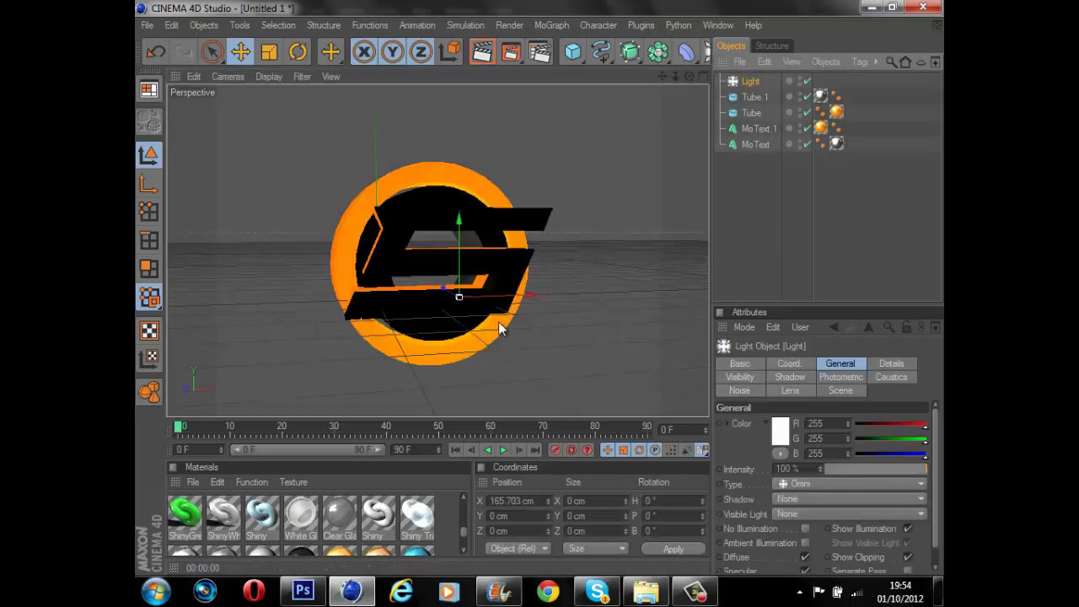
# - Delete the omni light and briefly check the Thrausi fracture plugin
pyautogui.press('Delete')
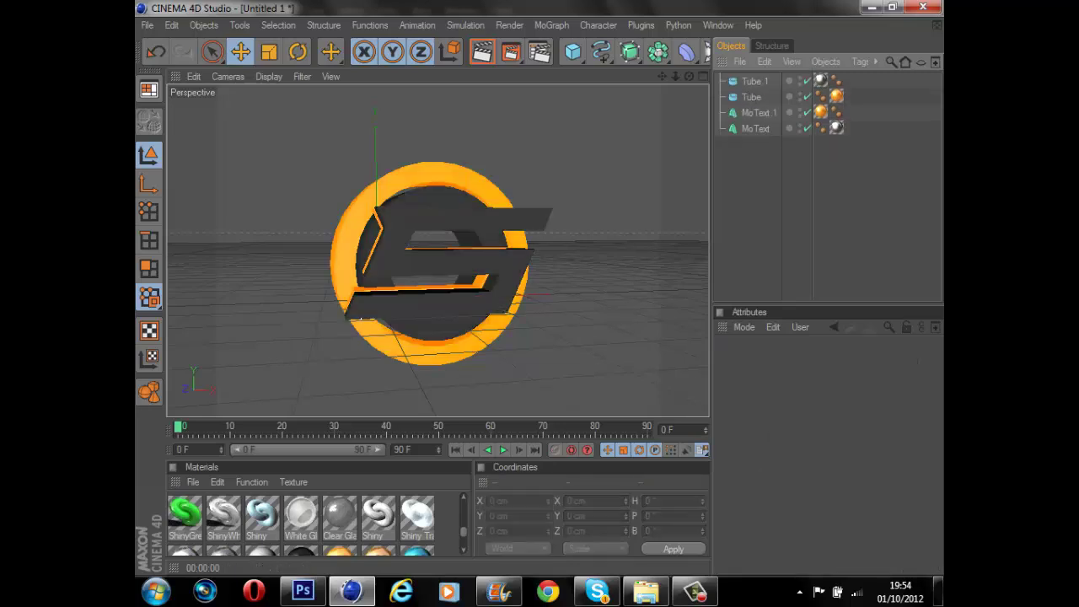
pyautogui.click(640, 26)
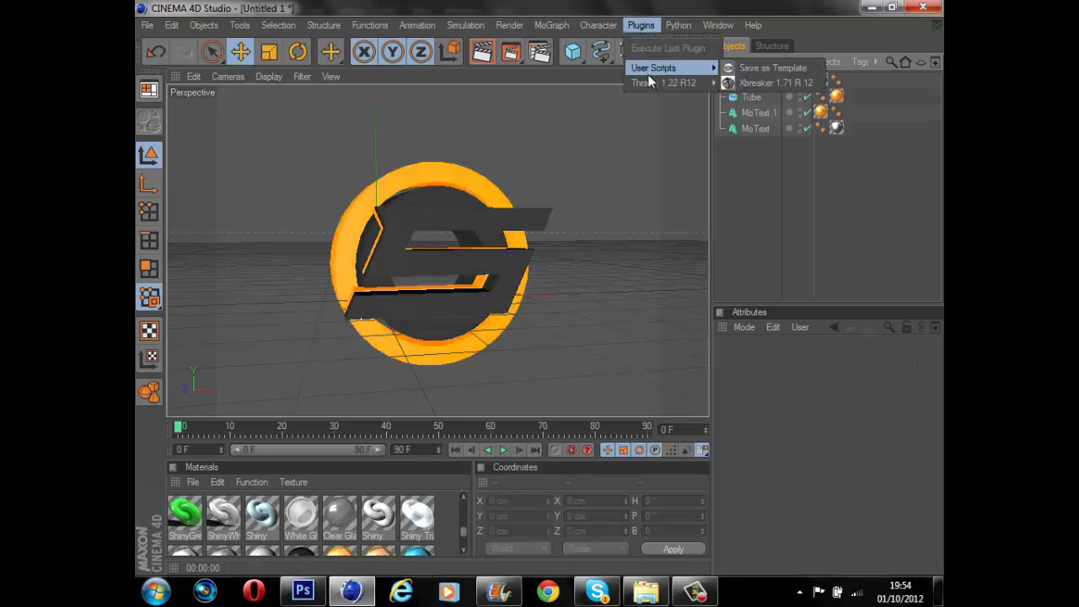
pyautogui.moveTo(660, 82)
pyautogui.click(753, 88)
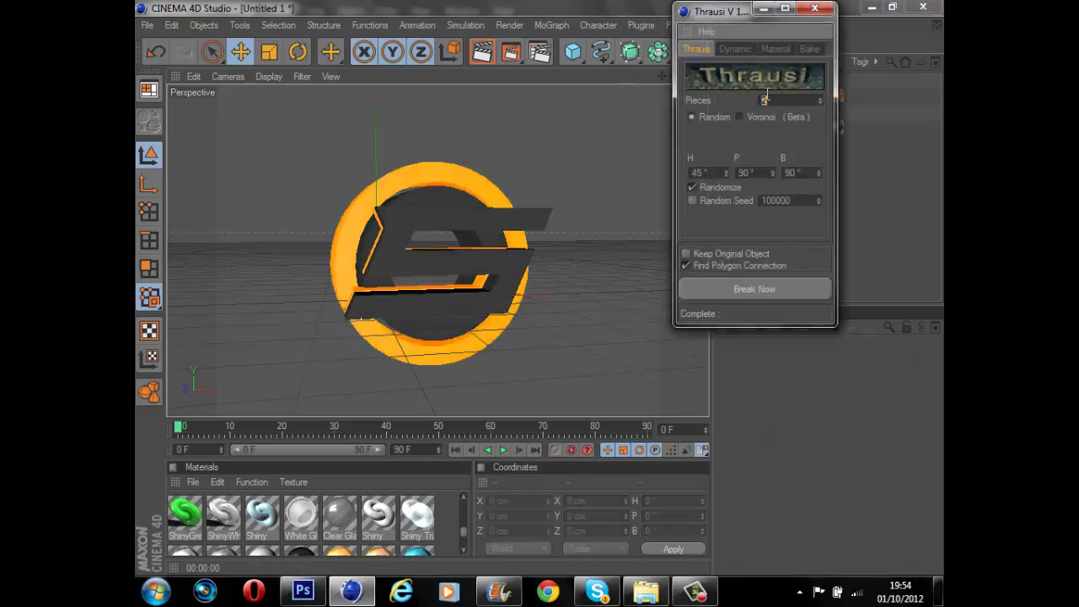
pyautogui.click(816, 10)
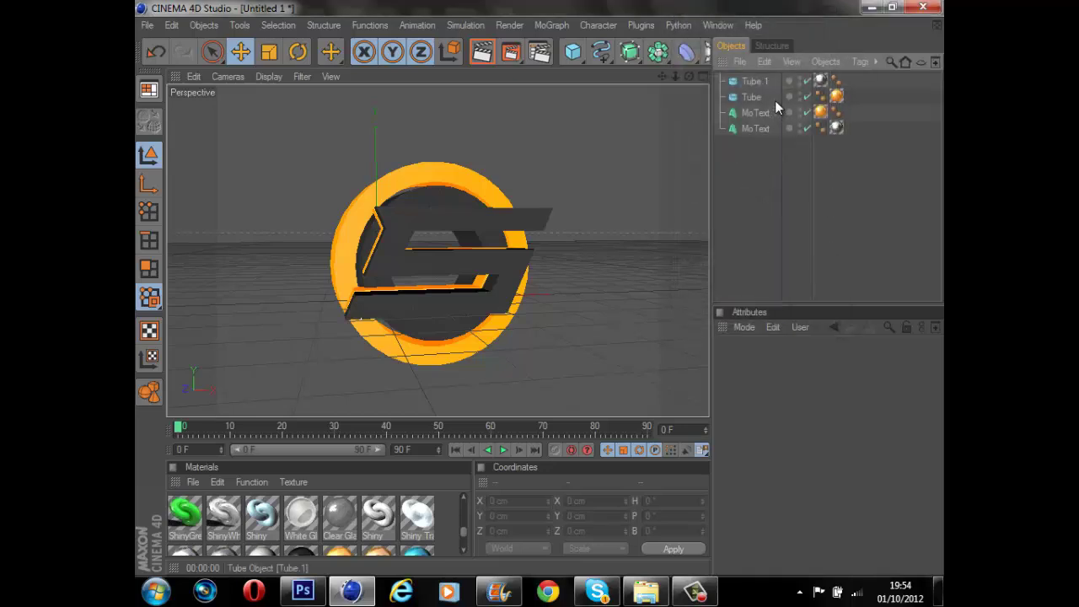
# - Select all four logo objects and break them with Thrausi into 30 random pieces
pyautogui.click(767, 83)
pyautogui.keyDown('shift'); pyautogui.click(762, 131); pyautogui.keyUp('shift')
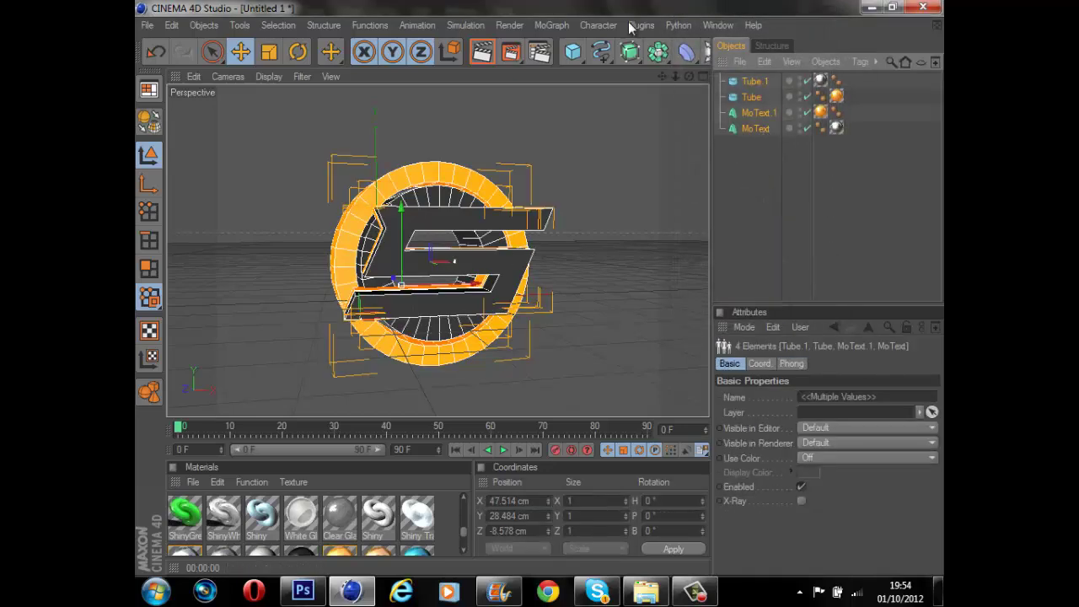
pyautogui.click(641, 25)
pyautogui.moveTo(660, 83)
pyautogui.click(753, 88)
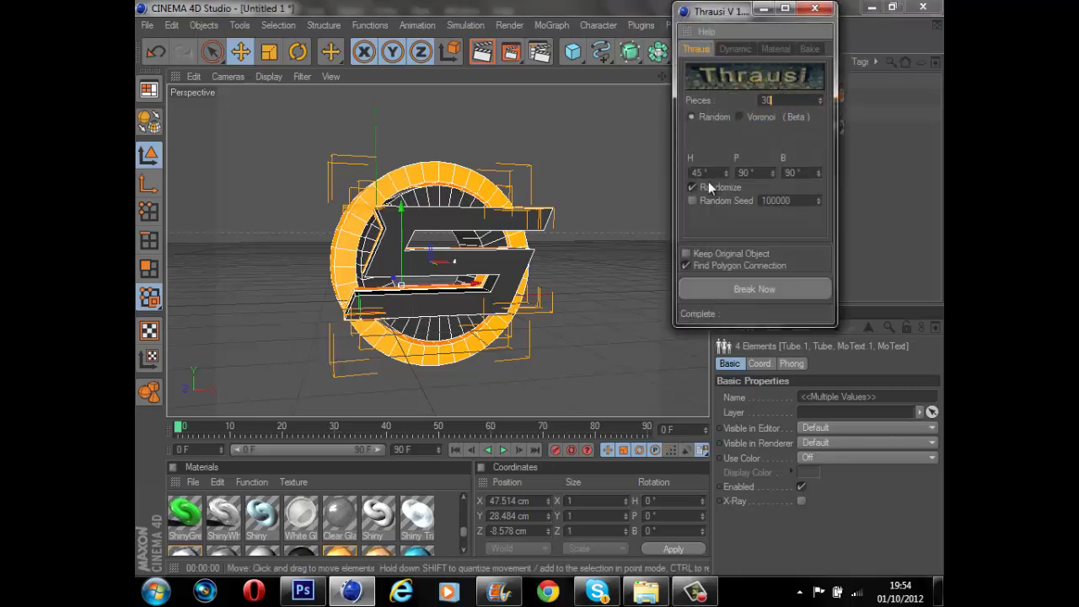
pyautogui.click(747, 288)
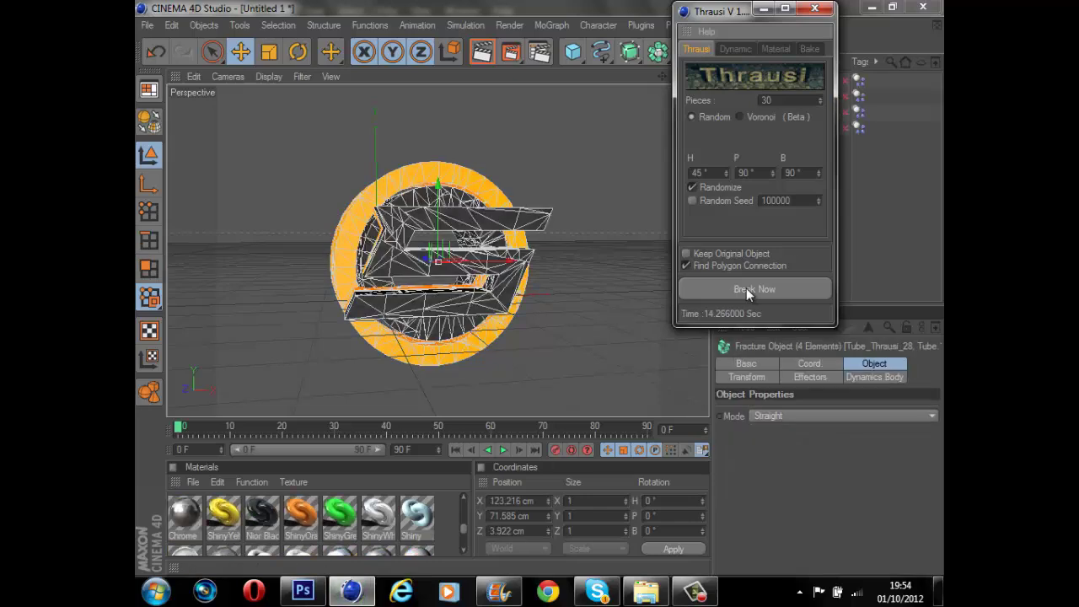
pyautogui.moveTo(695, 591)
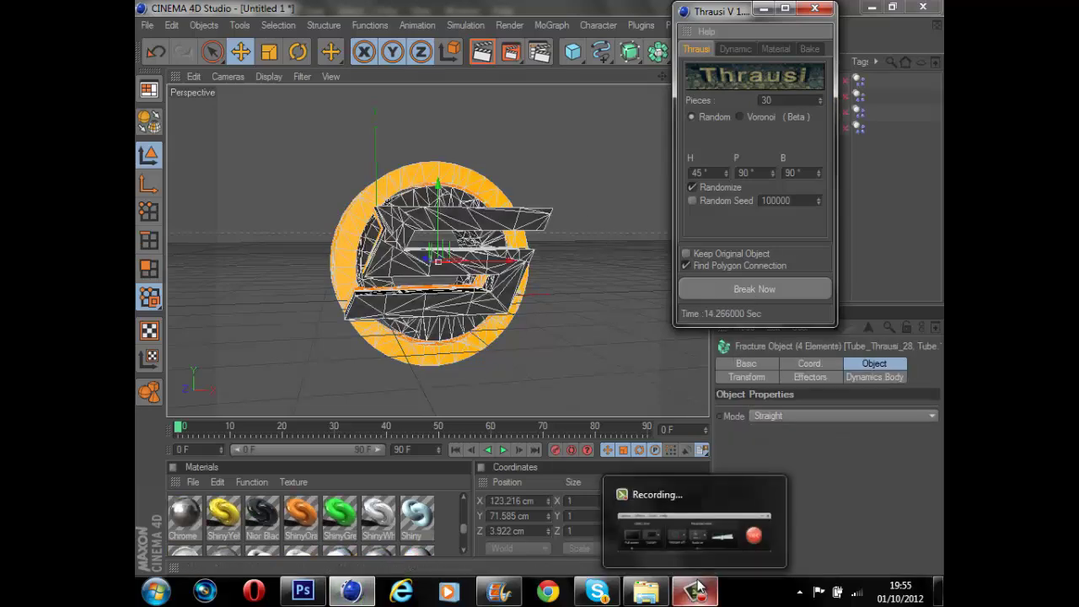
# - Add a Group effector and place the four fractured objects inside it
pyautogui.click(815, 9)
pyautogui.click(561, 25)
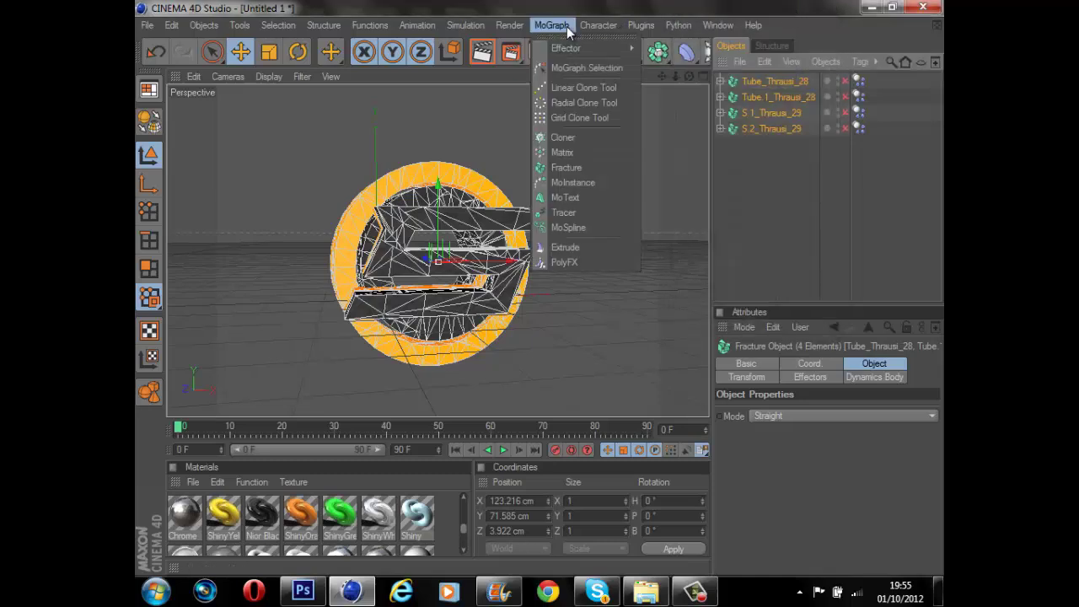
pyautogui.moveTo(597, 43)
pyautogui.click(661, 51)
pyautogui.click(775, 99)
pyautogui.keyDown('shift'); pyautogui.click(772, 144); pyautogui.keyUp('shift')
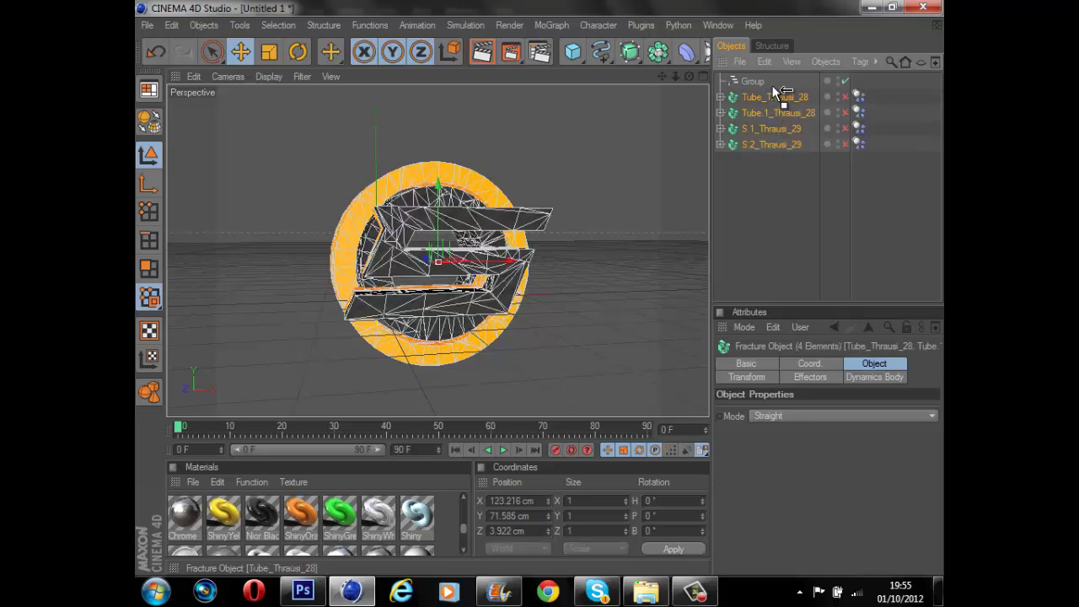
pyautogui.moveTo(773, 84); pyautogui.dragTo(774, 84)
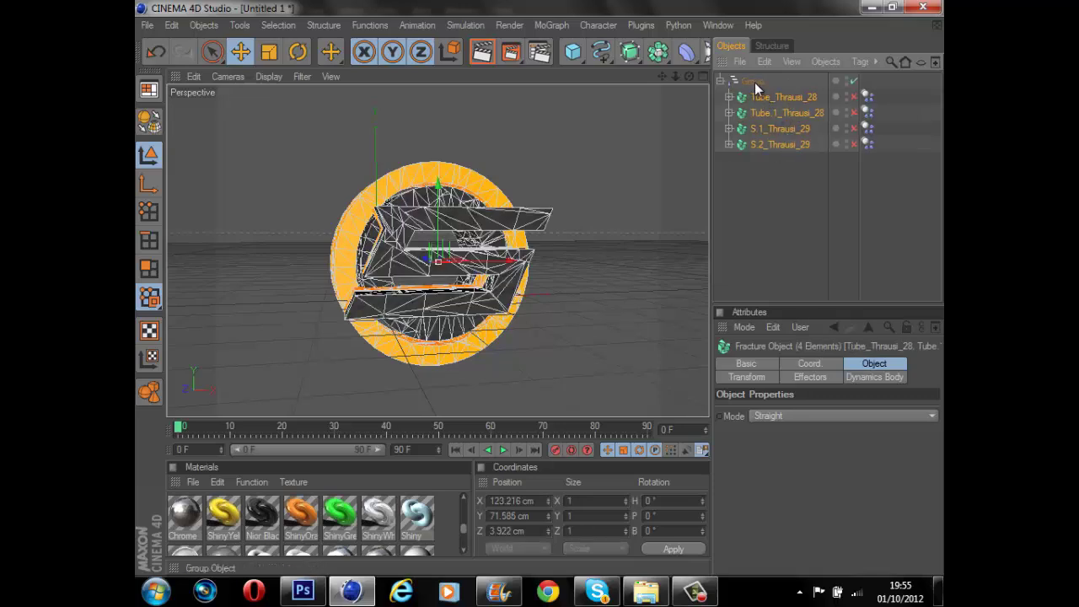
pyautogui.click(754, 81)
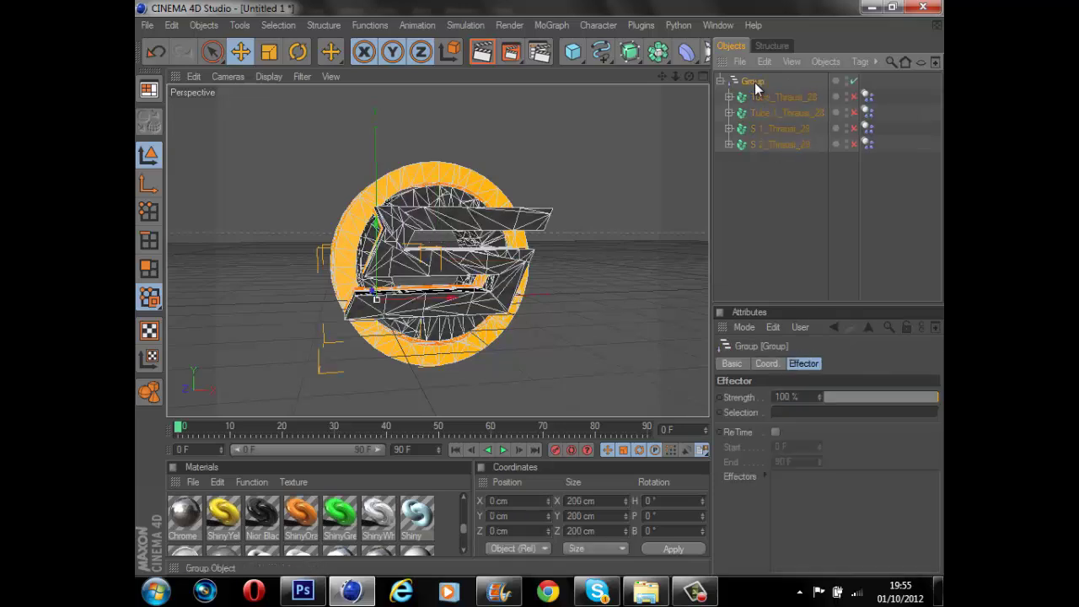
# - Add a Random effector inside Group and move the four fractured objects under it
pyautogui.click(555, 27)
pyautogui.moveTo(569, 44)
pyautogui.click(672, 148)
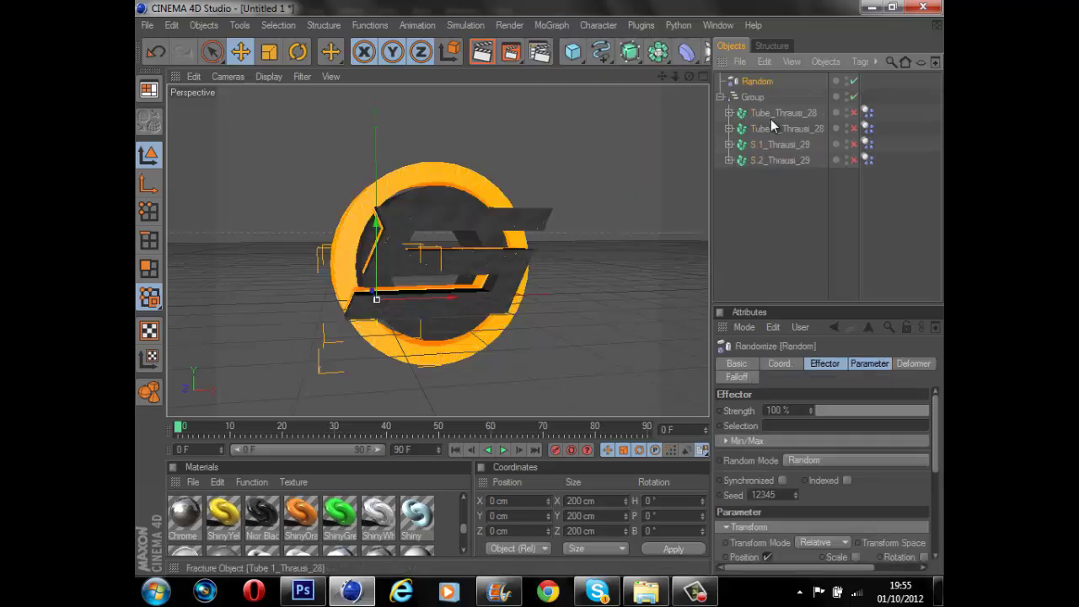
pyautogui.moveTo(755, 114); pyautogui.dragTo(786, 120)
pyautogui.click(783, 113)
pyautogui.keyDown('shift'); pyautogui.click(780, 163); pyautogui.keyUp('shift')
pyautogui.moveTo(780, 163); pyautogui.dragTo(777, 94)
# - Set the Random effector's deformer to Point and its falloff weight to about 22%
pyautogui.click(763, 96)
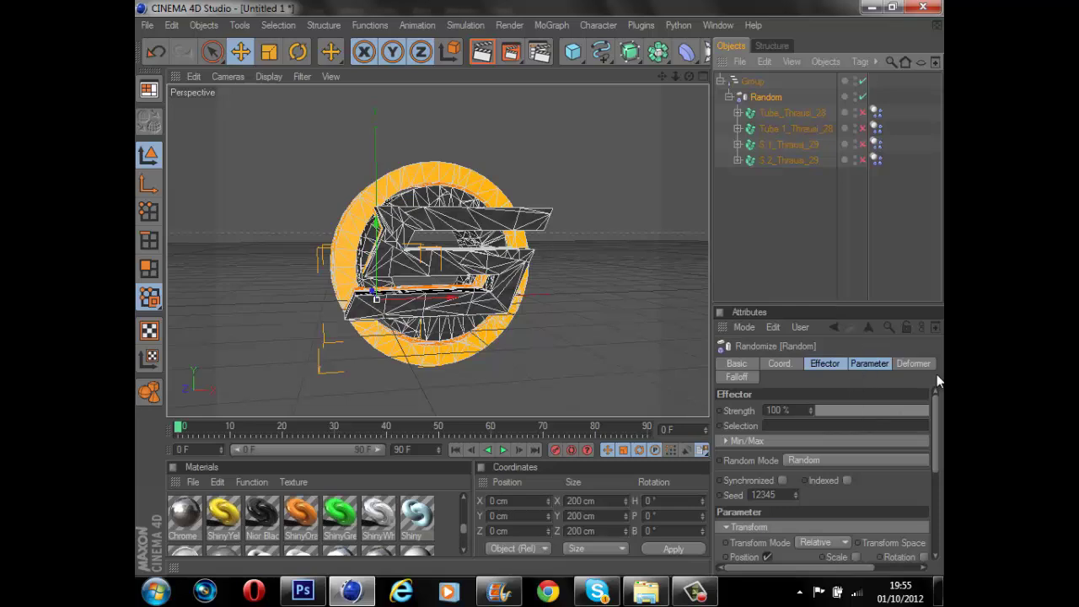
pyautogui.click(914, 363)
pyautogui.click(799, 455)
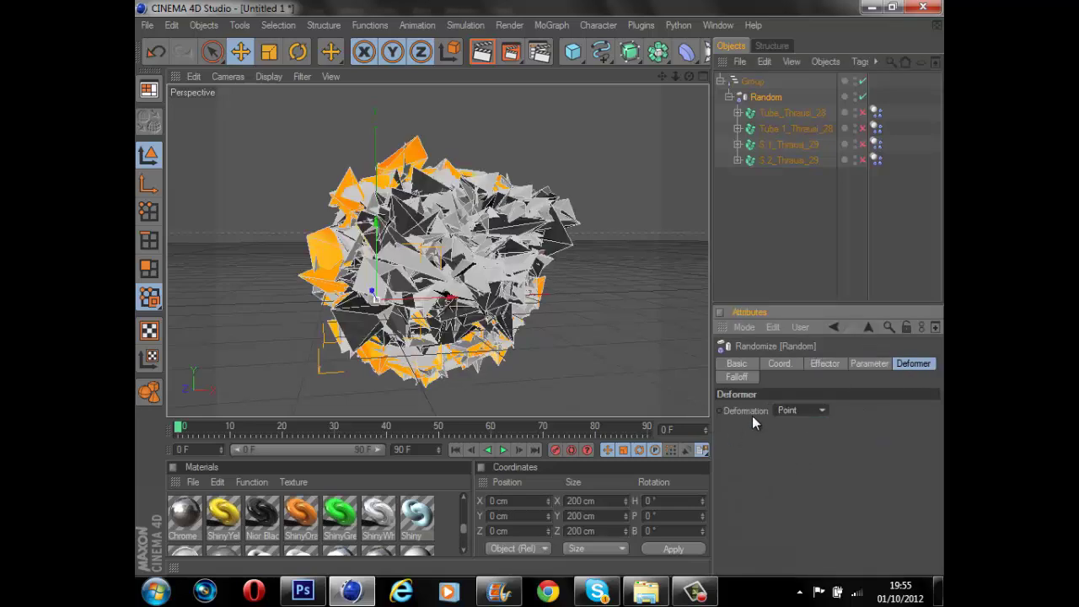
pyautogui.click(746, 376)
pyautogui.click(832, 437)
pyautogui.moveTo(833, 444); pyautogui.dragTo(838, 445)
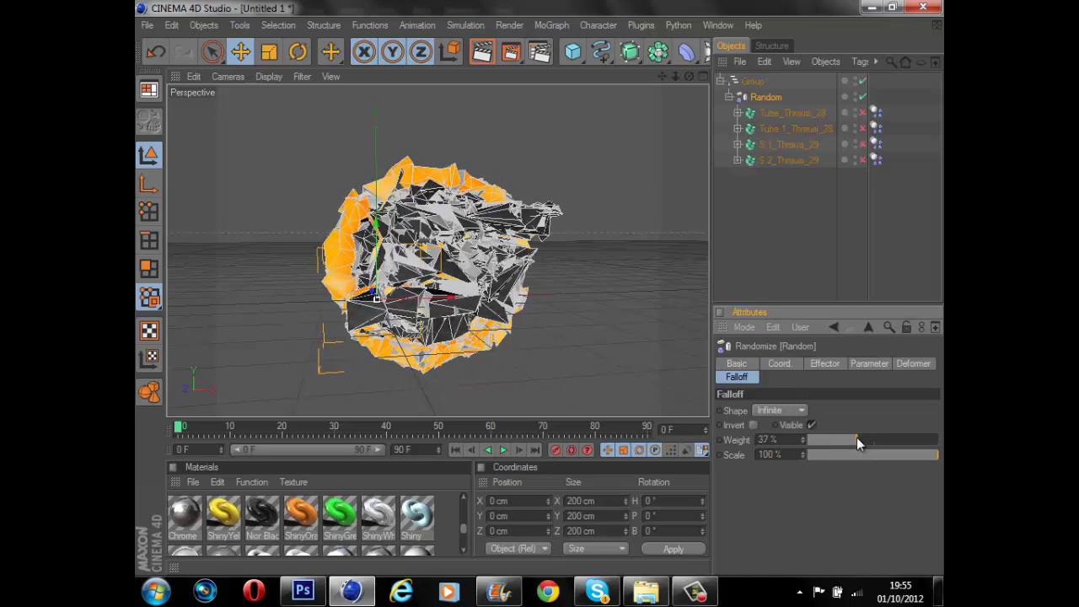
# - Lower the Random effector strength to about 14% and render a preview
pyautogui.click(844, 366)
pyautogui.click(738, 378)
pyautogui.click(824, 363)
pyautogui.moveTo(826, 408); pyautogui.dragTo(834, 410)
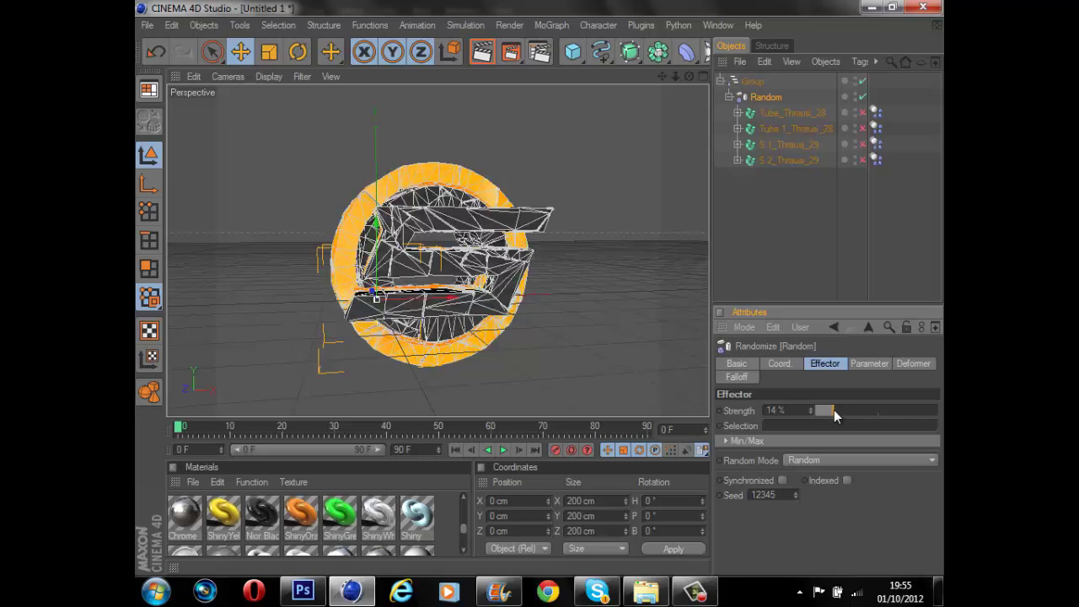
pyautogui.click(803, 275)
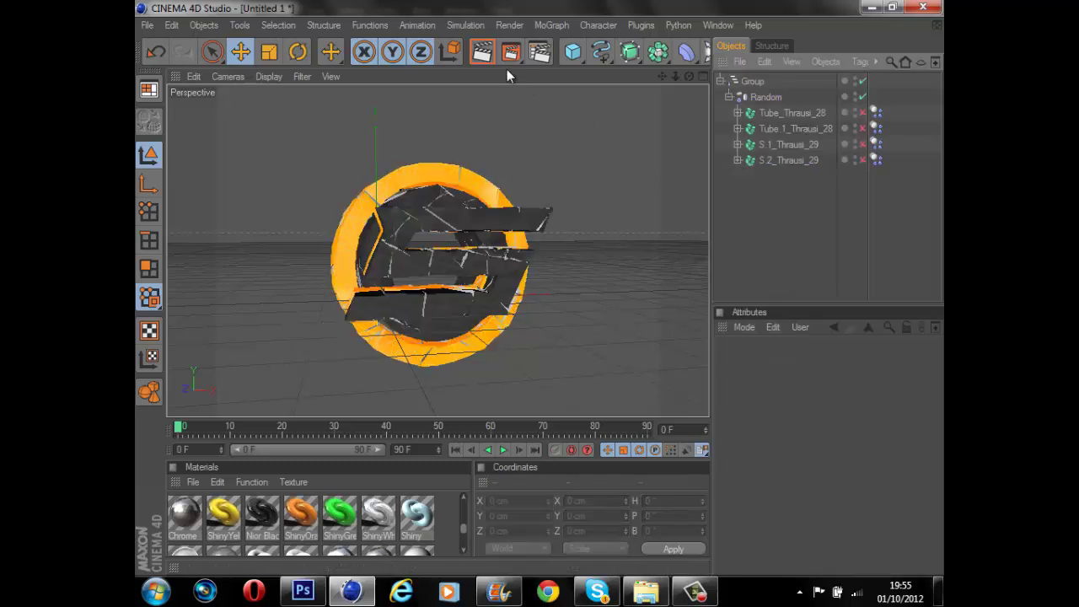
pyautogui.click(493, 59)
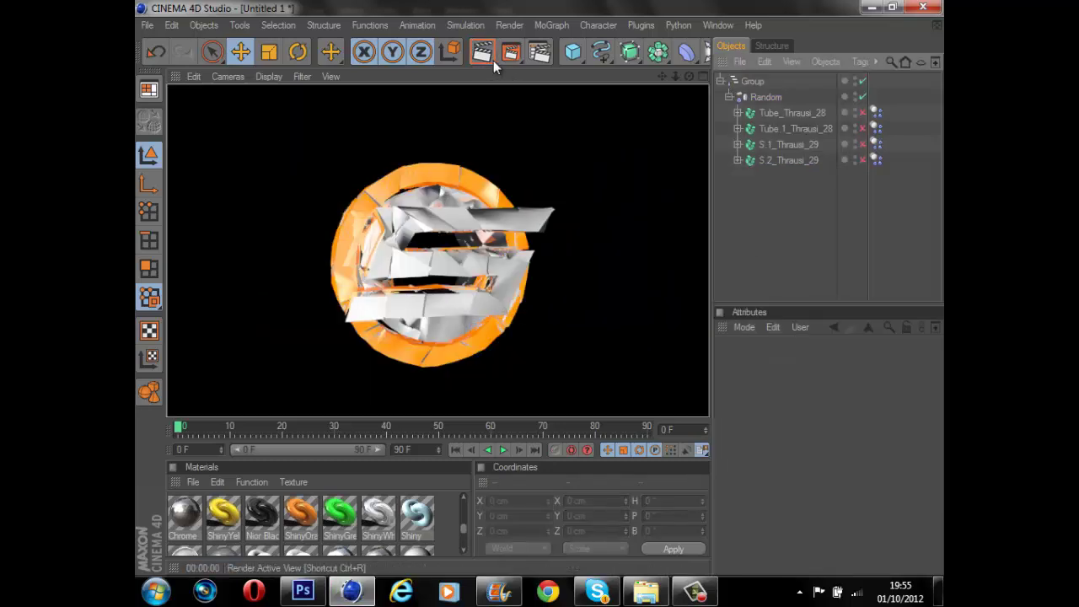
pyautogui.click(777, 271)
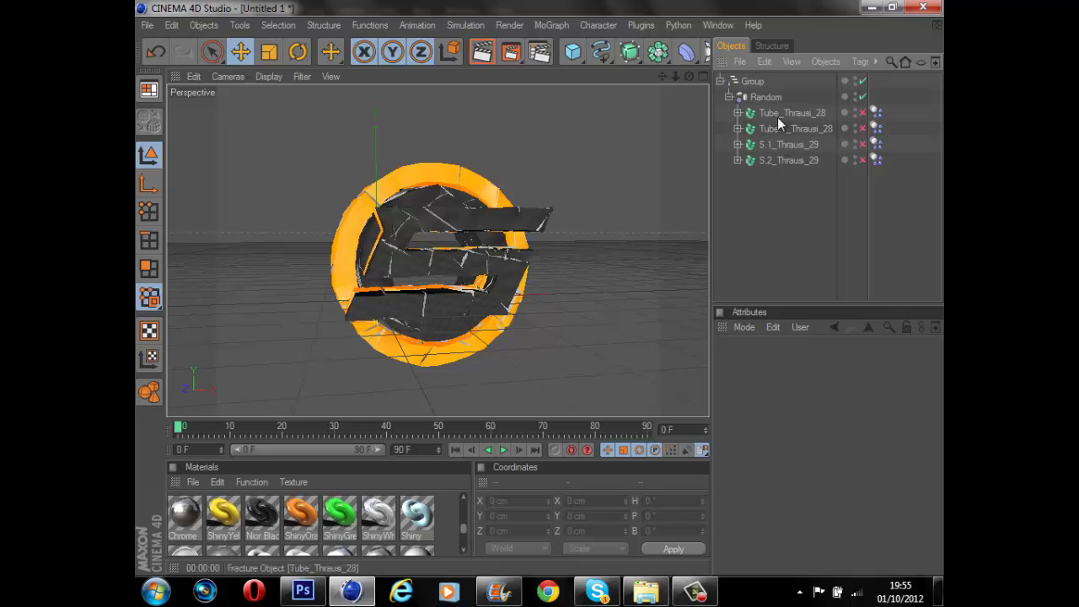
# - Add a second Random effector to the fractured logo setup
pyautogui.click(770, 97)
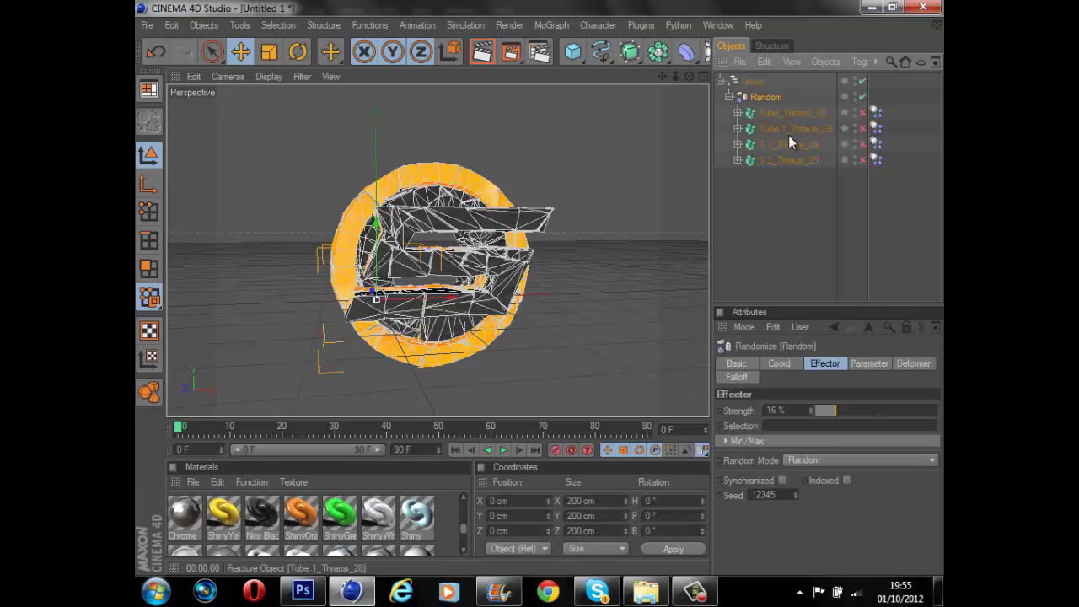
pyautogui.click(789, 131)
pyautogui.click(791, 115)
pyautogui.click(791, 129)
pyautogui.click(790, 145)
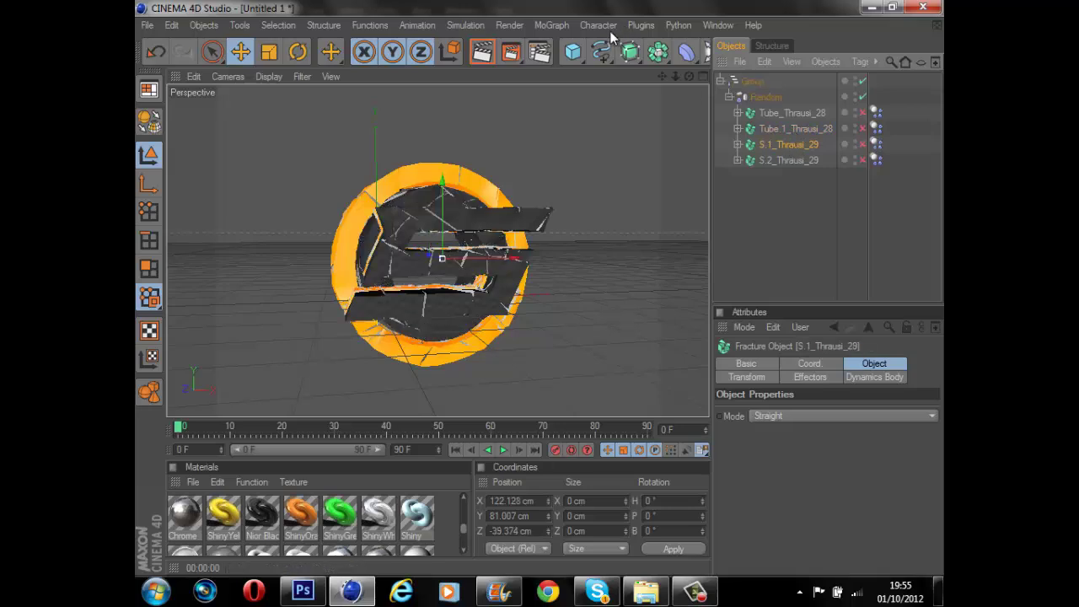
pyautogui.click(553, 25)
pyautogui.moveTo(552, 48)
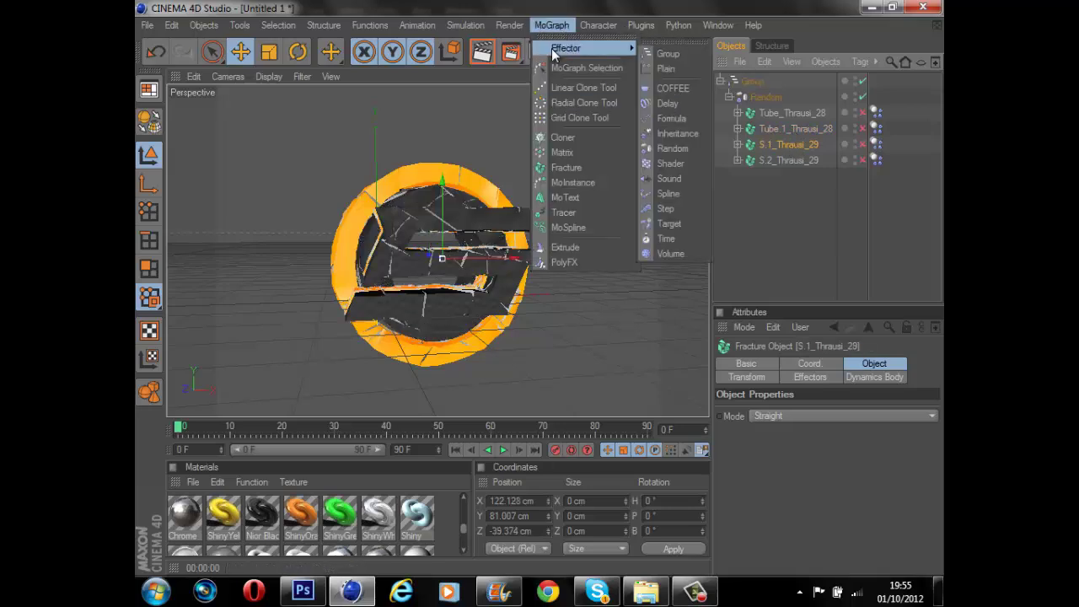
pyautogui.click(674, 152)
# - Nest S.1_Thrausi_29 and S.2_Thrausi_29 under the new Random effector
pyautogui.moveTo(764, 85); pyautogui.dragTo(767, 161)
pyautogui.click(767, 161)
pyautogui.keyDown('ctrl'); pyautogui.click(775, 176); pyautogui.keyUp('ctrl')
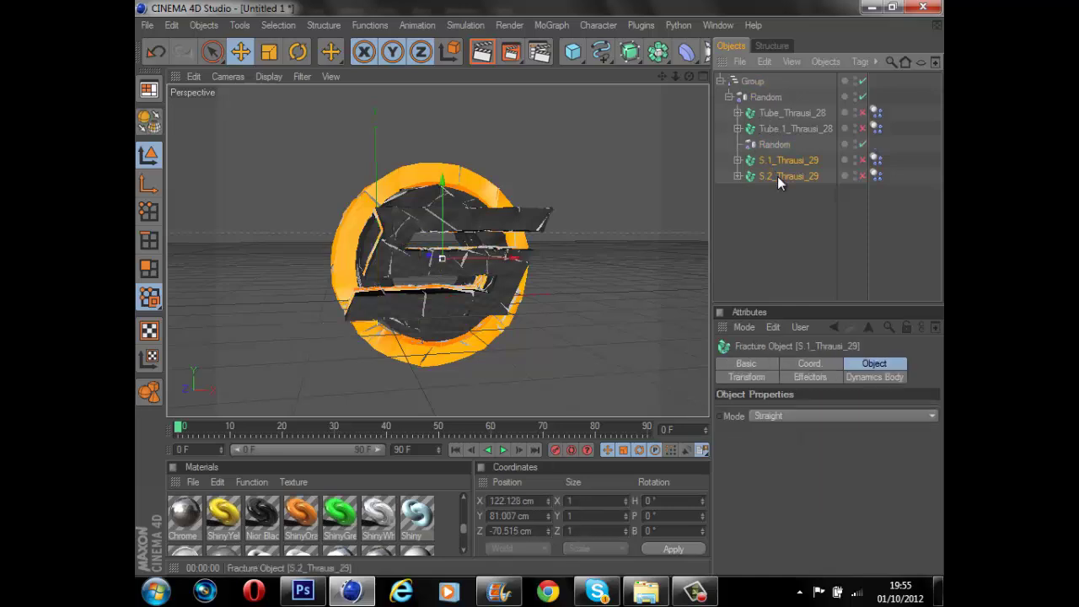
pyautogui.moveTo(778, 144); pyautogui.dragTo(780, 147)
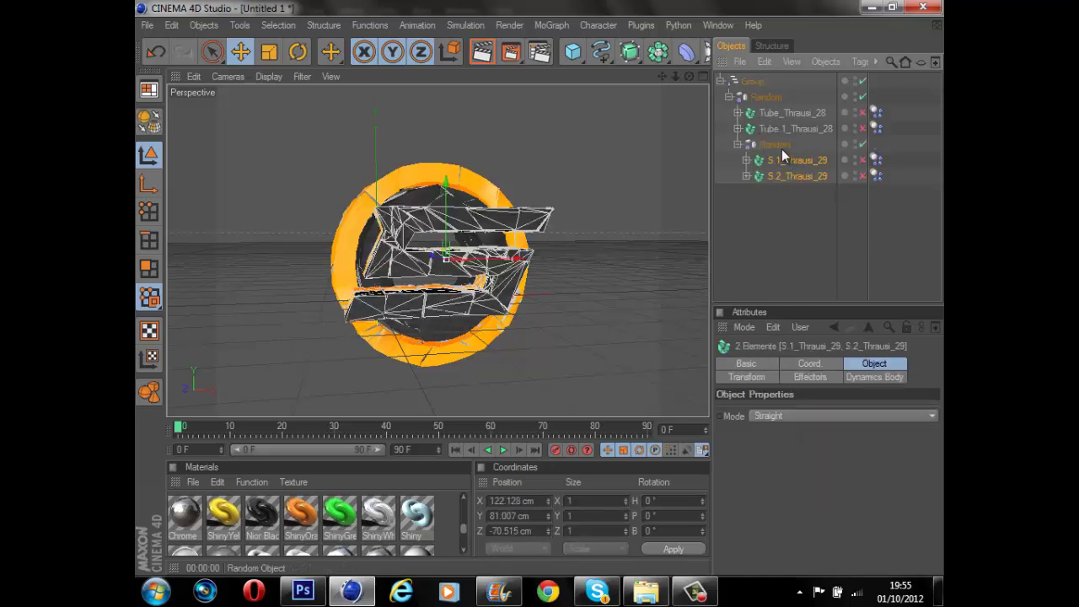
pyautogui.click(782, 148)
# - Add a Group effector, Group.1, into the object hierarchy
pyautogui.click(551, 25)
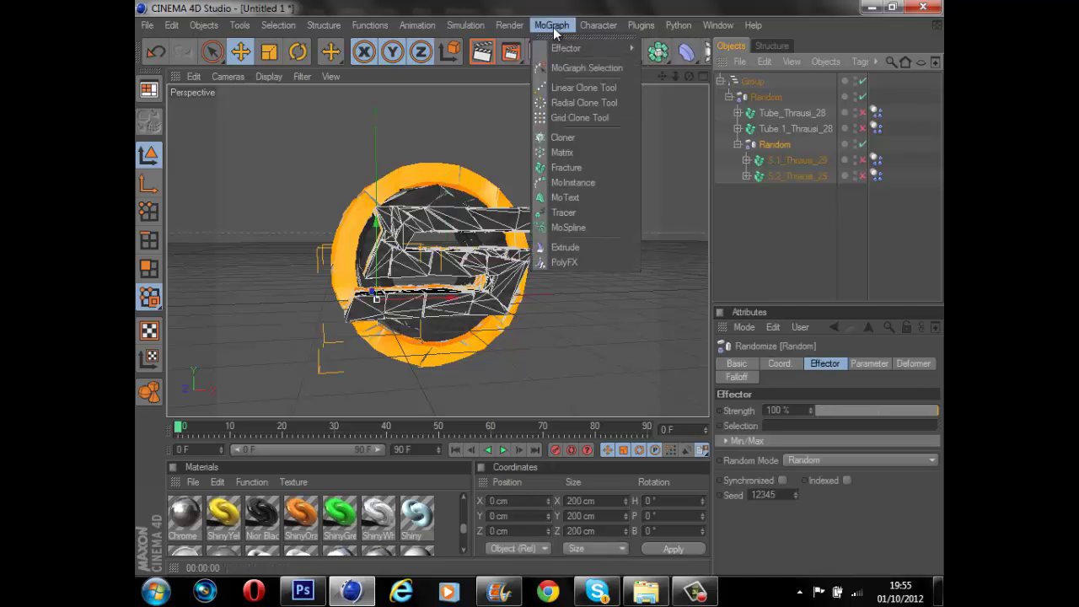
pyautogui.moveTo(568, 49)
pyautogui.click(666, 54)
pyautogui.moveTo(753, 84); pyautogui.dragTo(751, 157)
pyautogui.click(766, 158)
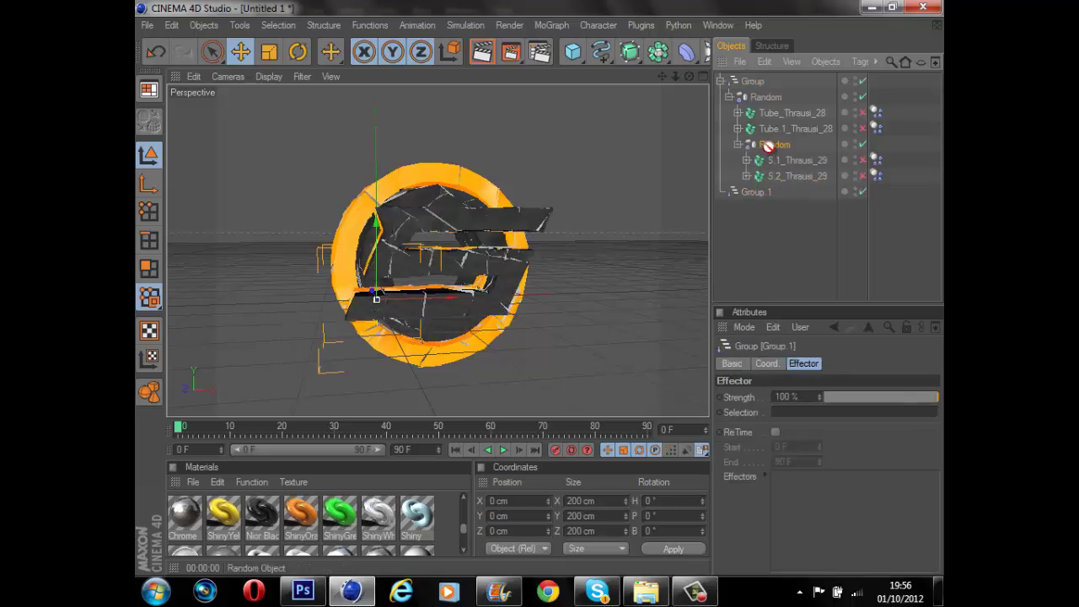
pyautogui.keyDown('shift'); pyautogui.click(766, 192); pyautogui.keyUp('shift')
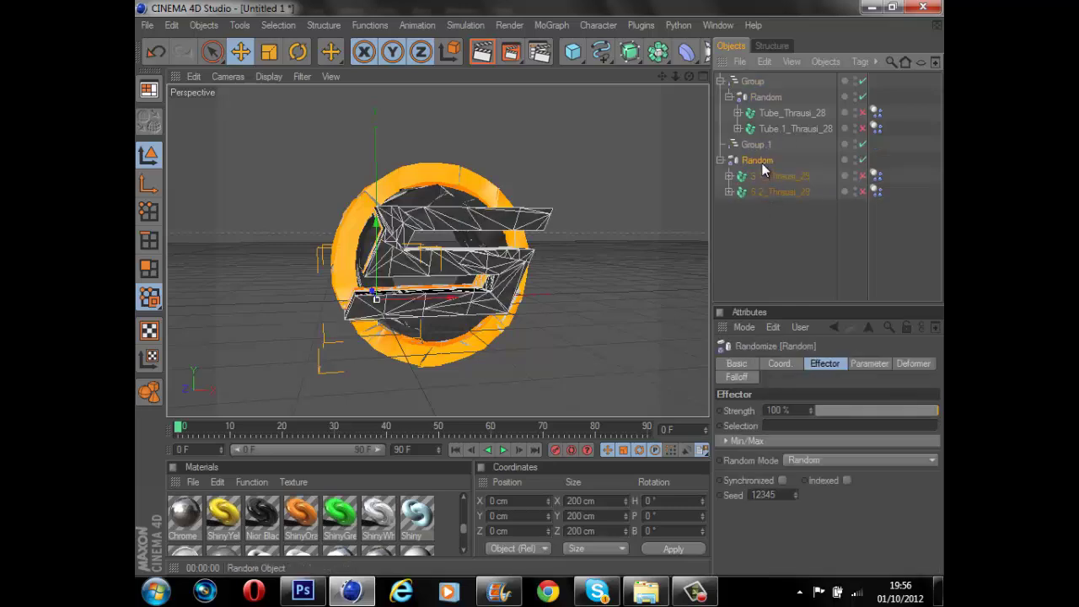
pyautogui.click(766, 253)
pyautogui.click(757, 161)
# - Set the S pieces' Random effector deformation mode to Object
pyautogui.click(909, 364)
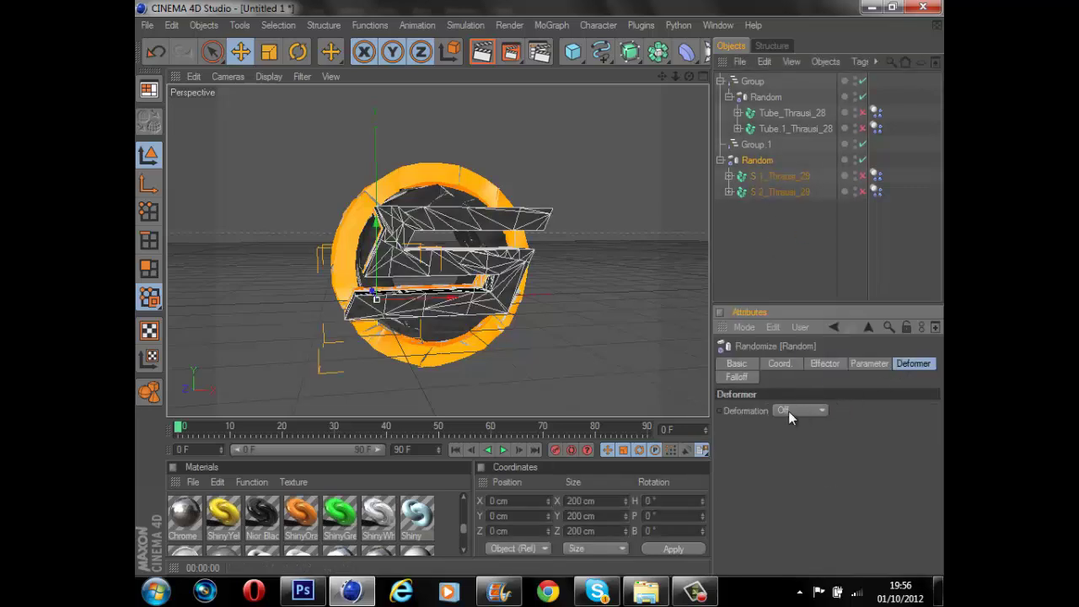
pyautogui.click(789, 456)
pyautogui.click(737, 377)
pyautogui.moveTo(858, 443); pyautogui.dragTo(875, 439)
pyautogui.click(917, 362)
pyautogui.click(803, 223)
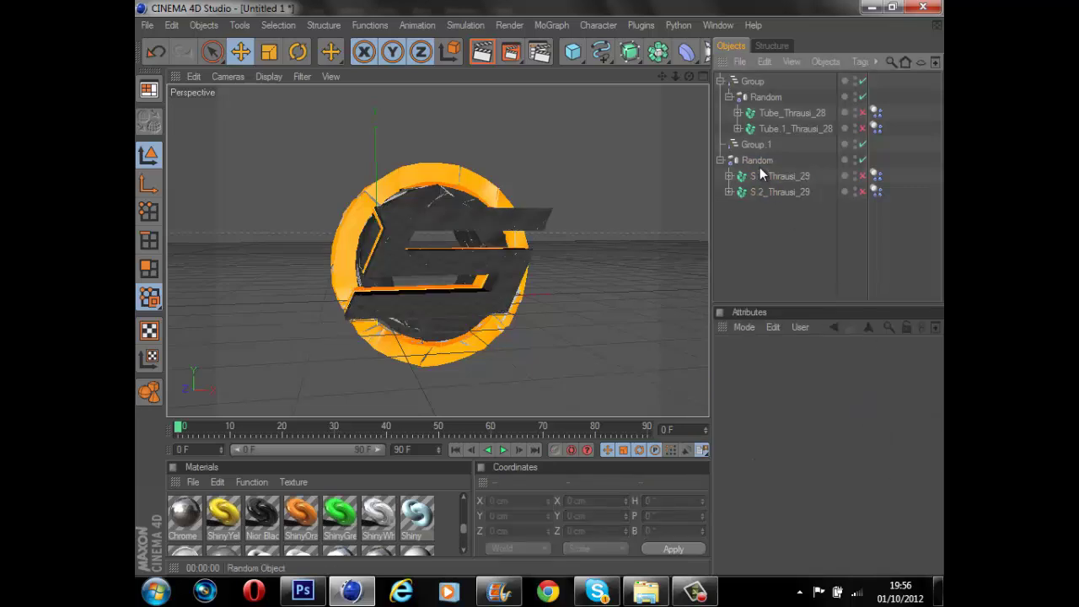
pyautogui.click(759, 165)
pyautogui.click(906, 364)
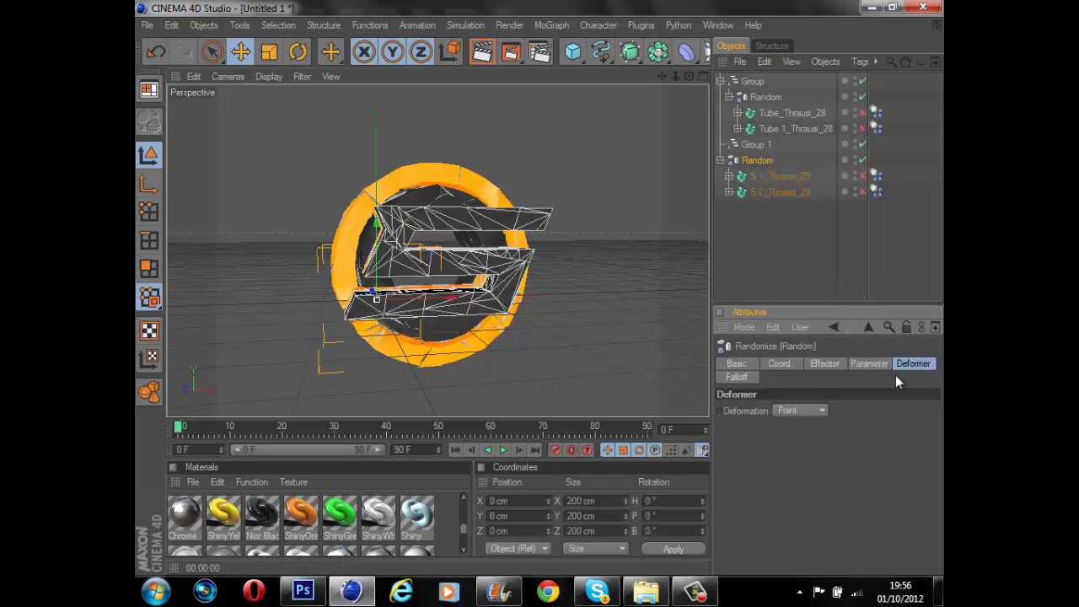
pyautogui.click(801, 410)
pyautogui.click(797, 438)
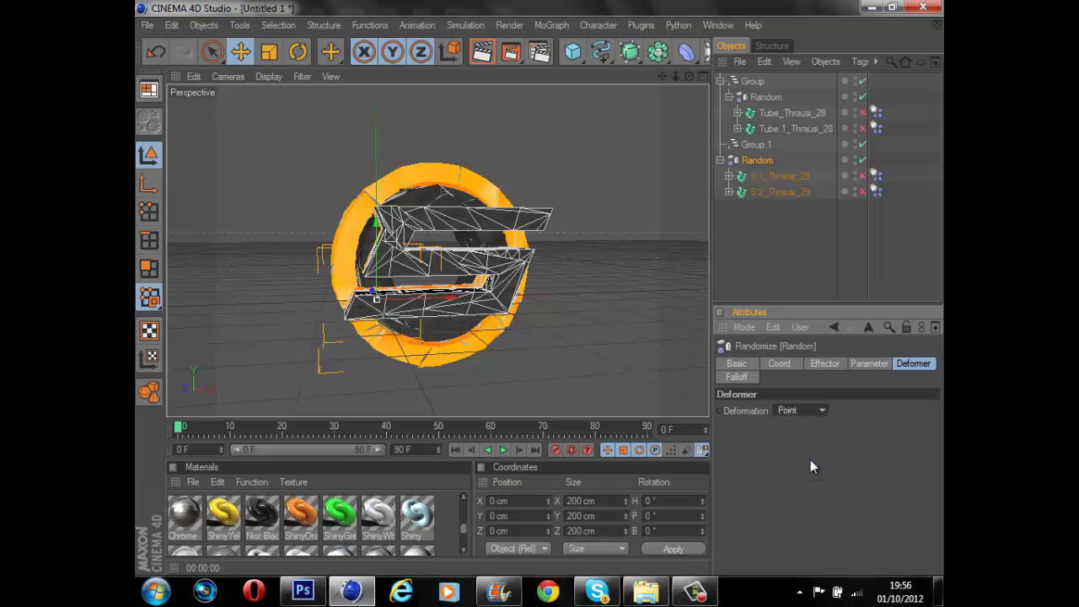
pyautogui.click(782, 240)
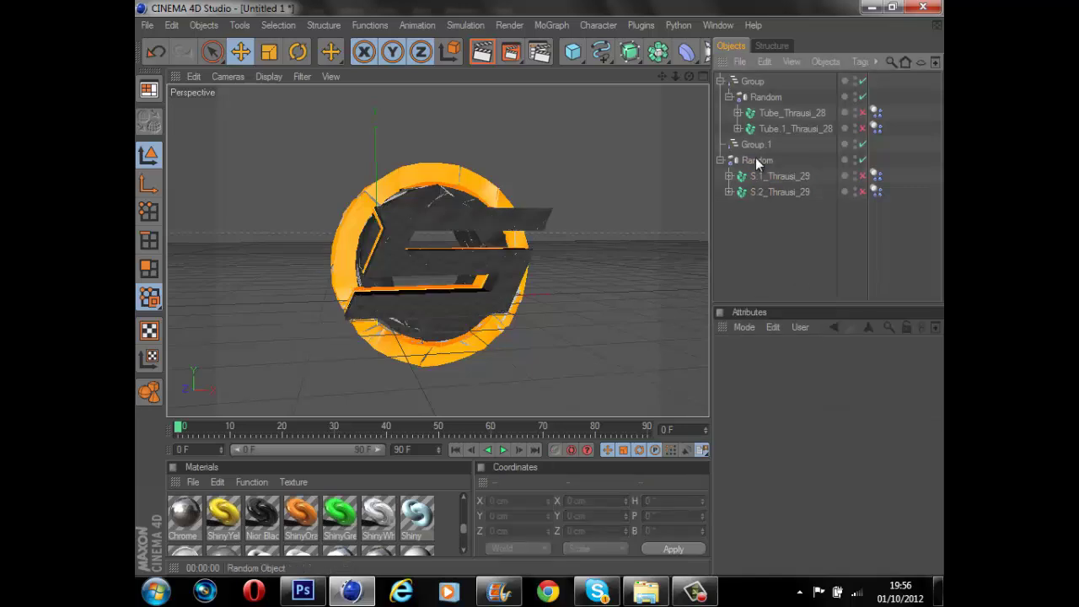
# - Move the S Random under Group.1, set falloff weight ~29% and strength ~23%, and render
pyautogui.moveTo(756, 159); pyautogui.dragTo(760, 145)
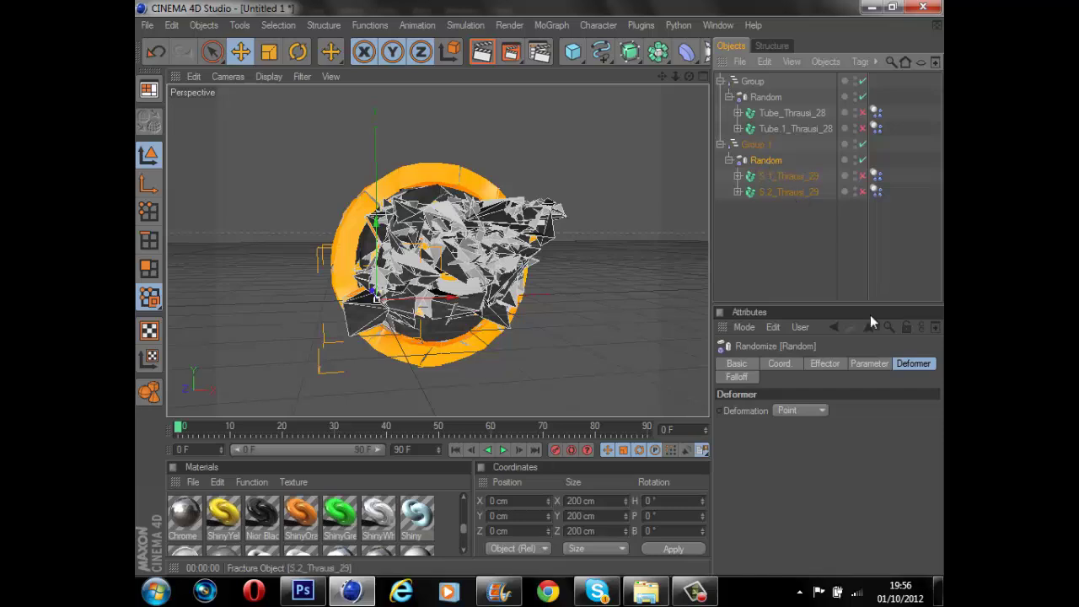
pyautogui.click(736, 377)
pyautogui.click(848, 438)
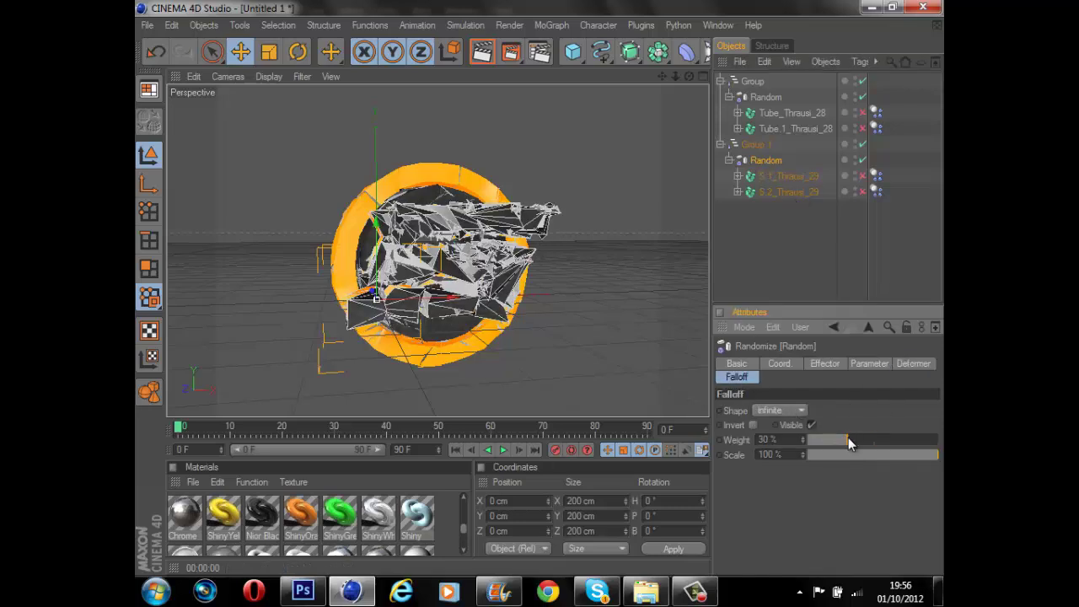
pyautogui.click(834, 363)
pyautogui.click(843, 412)
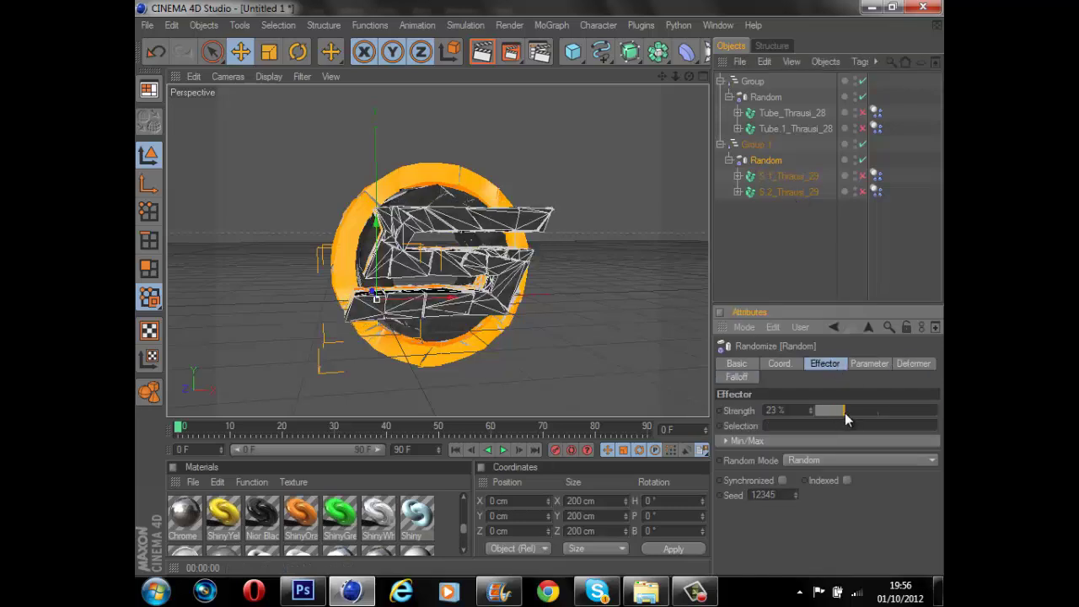
pyautogui.click(796, 274)
pyautogui.click(482, 54)
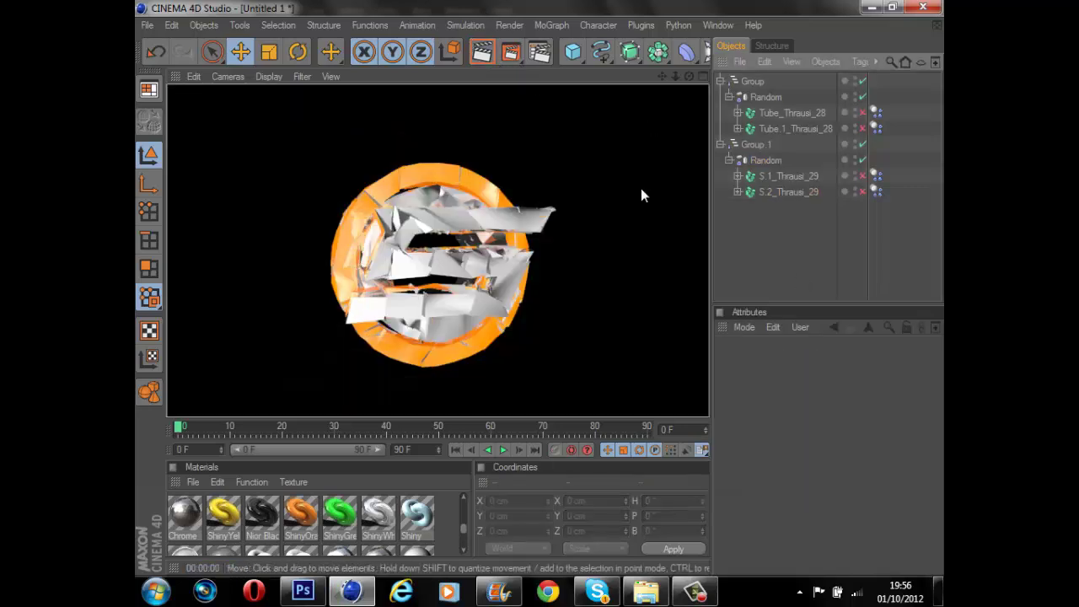
# - Add a spot light right of the logo and widen its cone
pyautogui.click(707, 91)
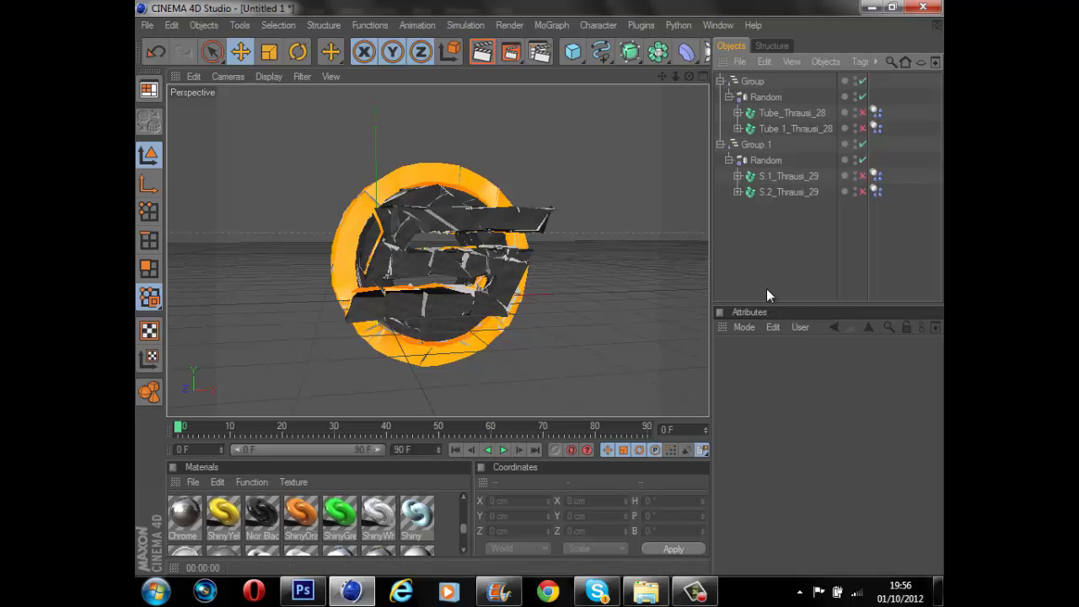
pyautogui.moveTo(713, 52); pyautogui.dragTo(740, 93)
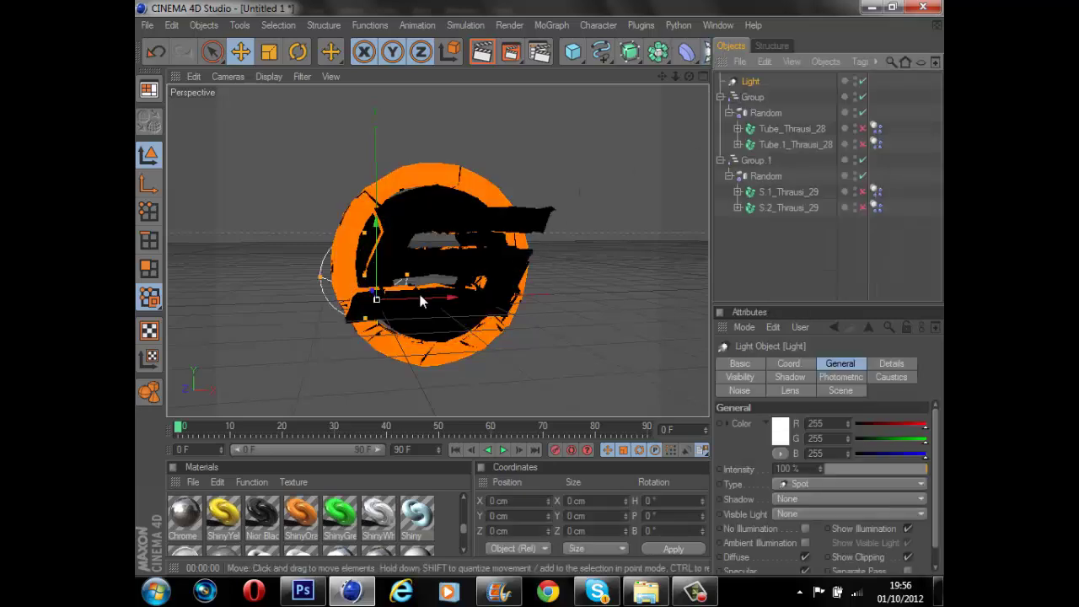
pyautogui.moveTo(446, 311); pyautogui.dragTo(547, 288)
pyautogui.press('r')
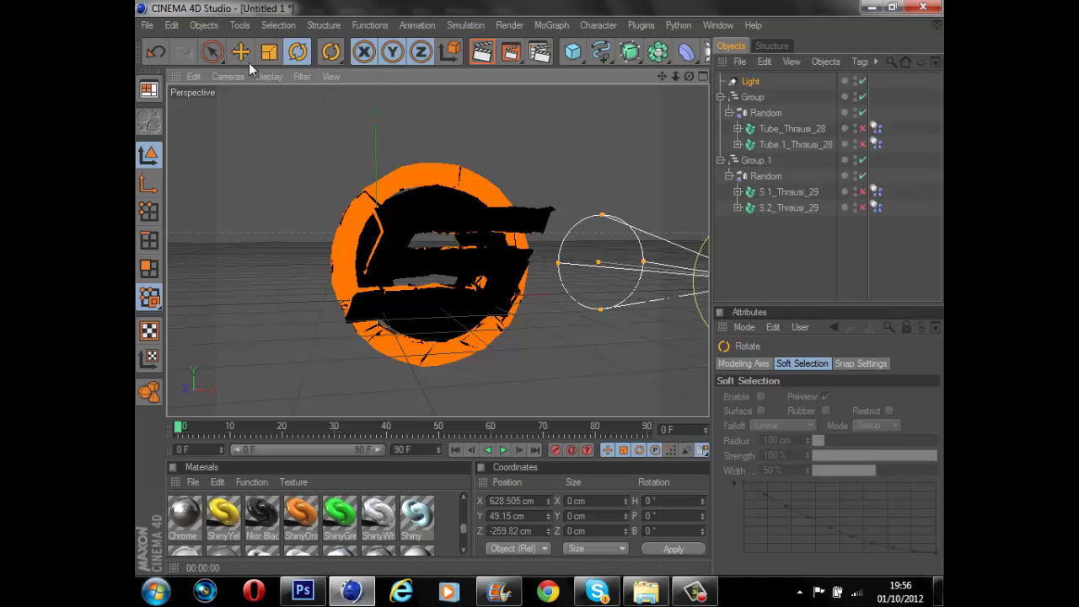
pyautogui.click(245, 56)
pyautogui.moveTo(558, 263); pyautogui.dragTo(532, 295)
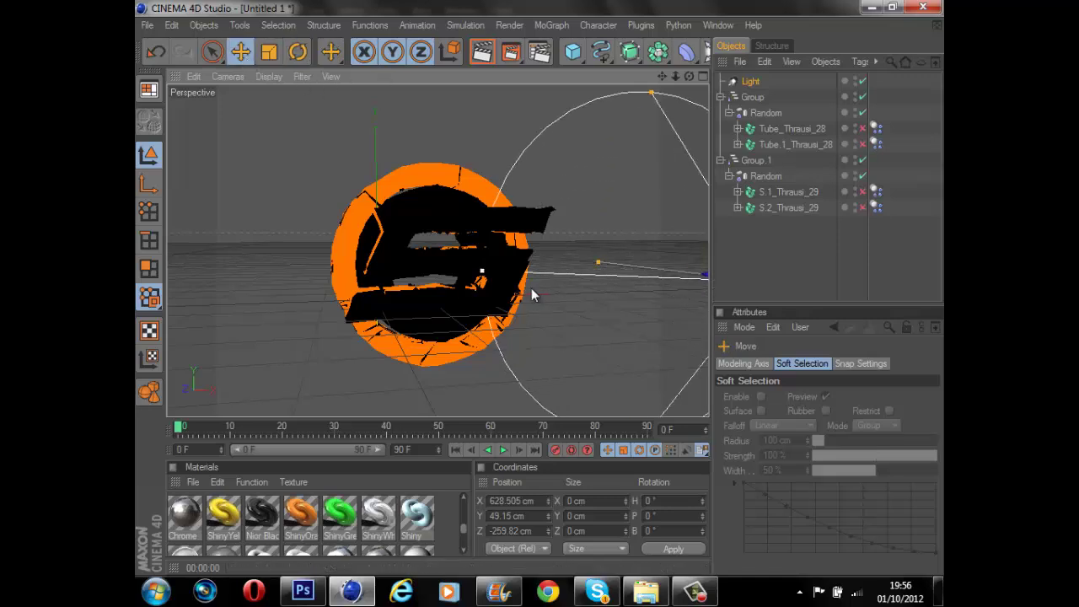
# - Centre the spotlight, push it back along Z, and preview the lit render
pyautogui.moveTo(675, 313); pyautogui.dragTo(534, 287)
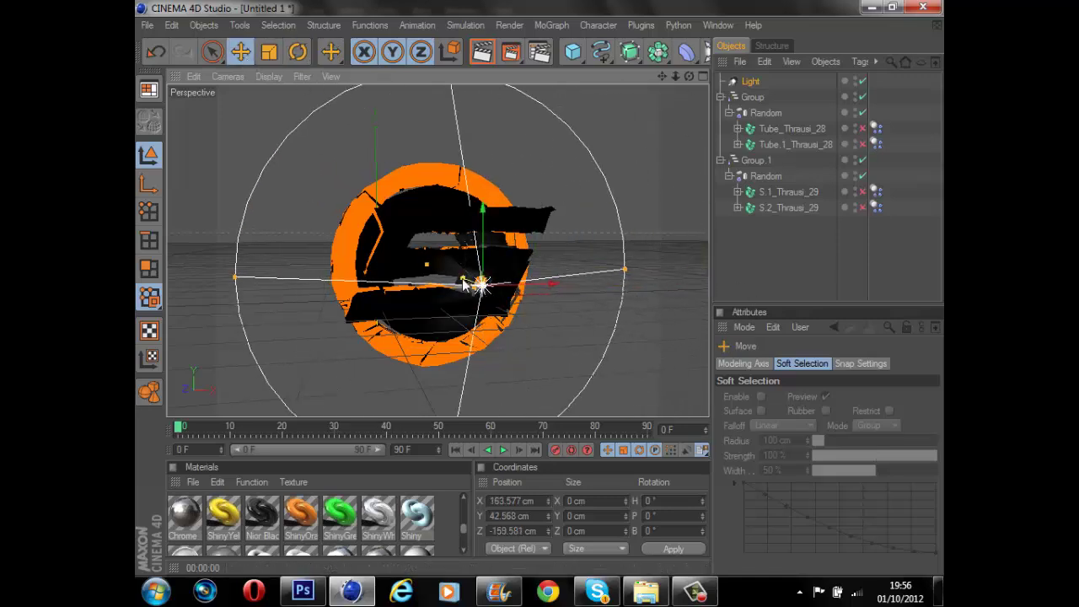
pyautogui.moveTo(465, 284); pyautogui.dragTo(548, 291)
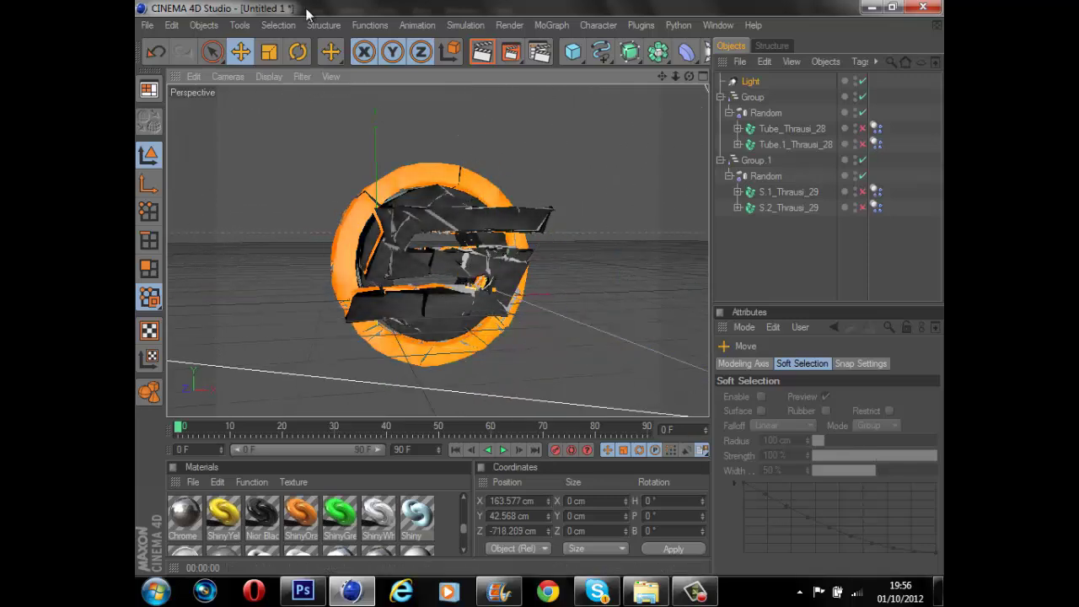
pyautogui.click(481, 51)
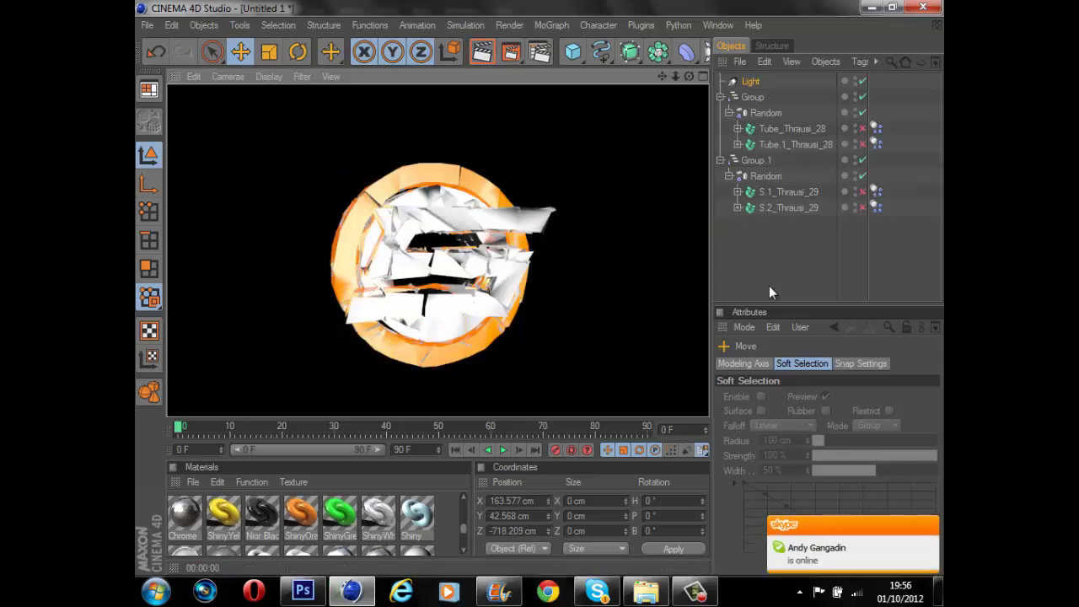
pyautogui.click(672, 271)
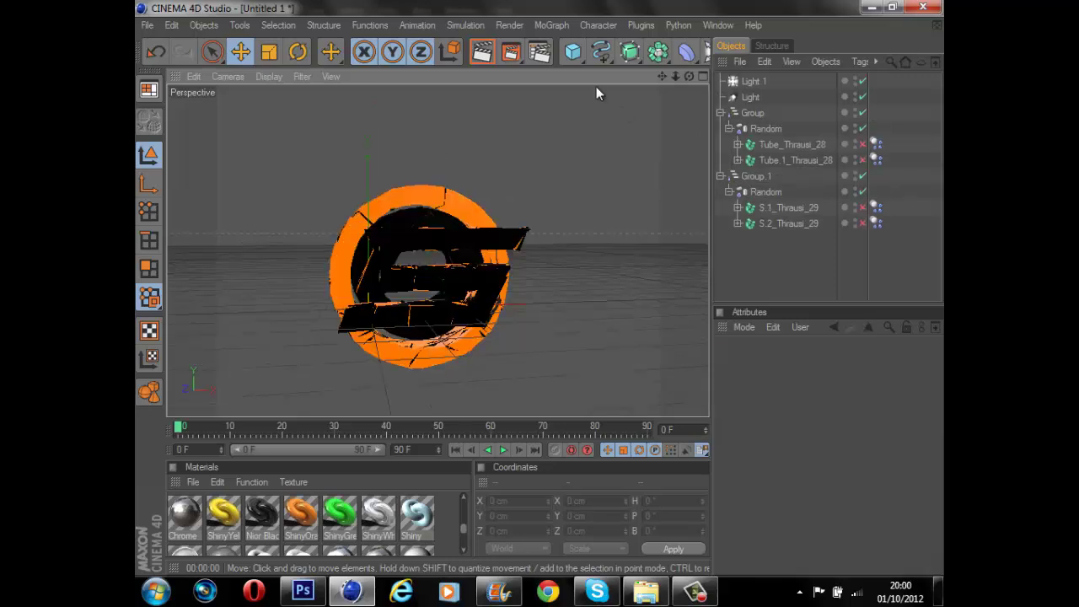
pyautogui.click(481, 52)
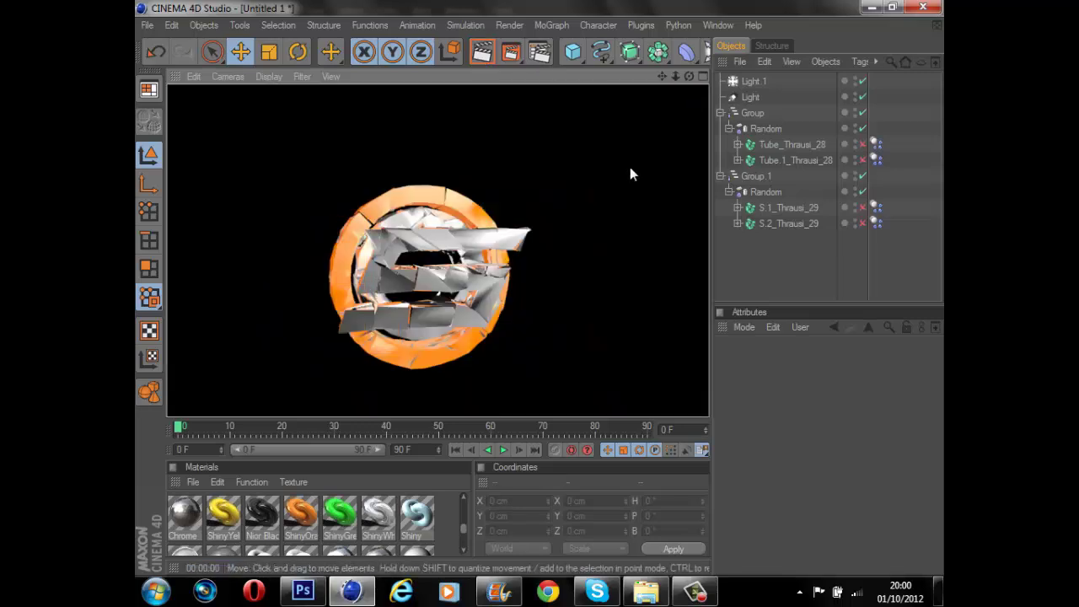
pyautogui.click(696, 279)
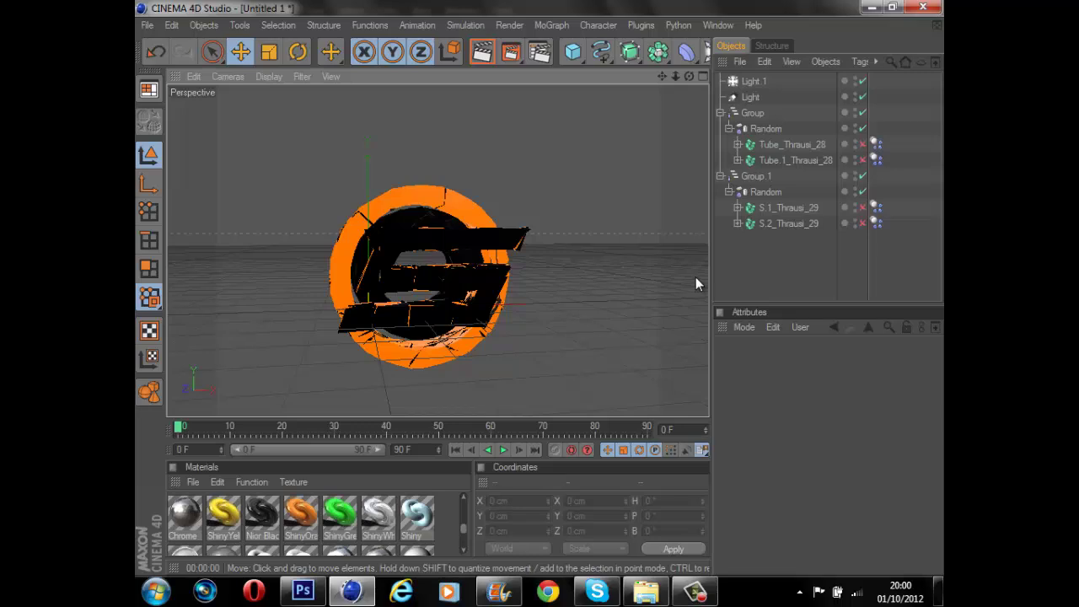
# - Set the render output to 800×800 PNG with an alpha channel
pyautogui.hotkey('ctrl', 'b')
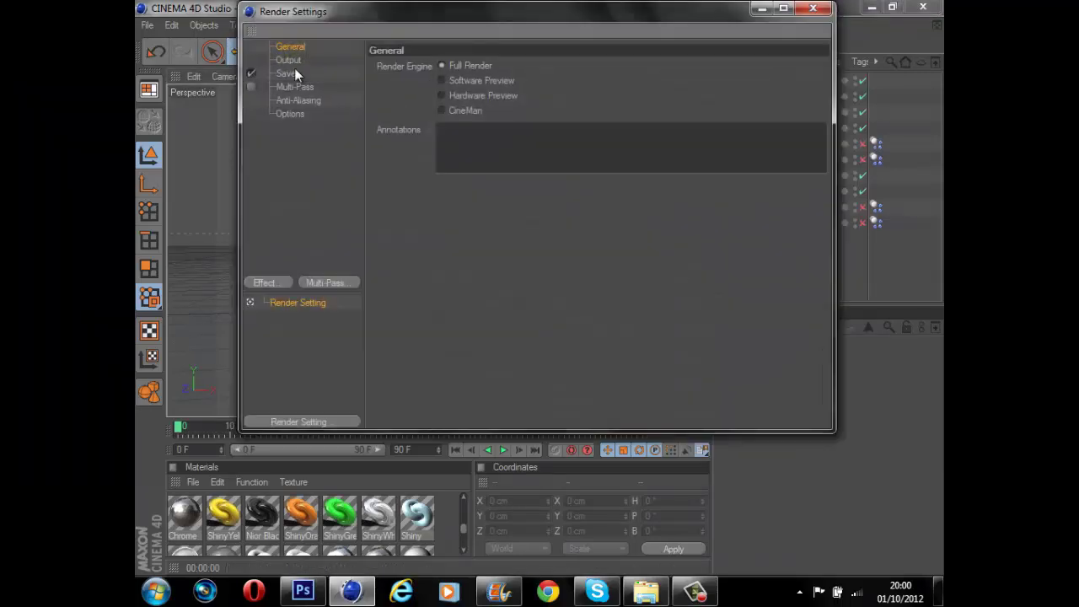
pyautogui.click(303, 63)
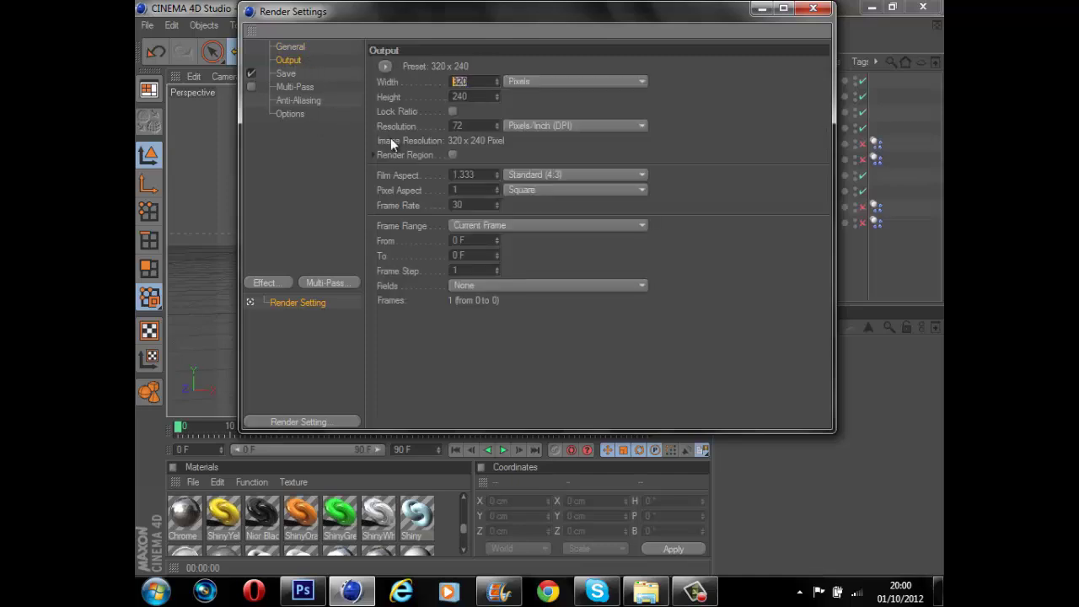
pyautogui.write('800')
pyautogui.press('Tab')
pyautogui.write('800')
pyautogui.press('Return')
pyautogui.click(287, 72)
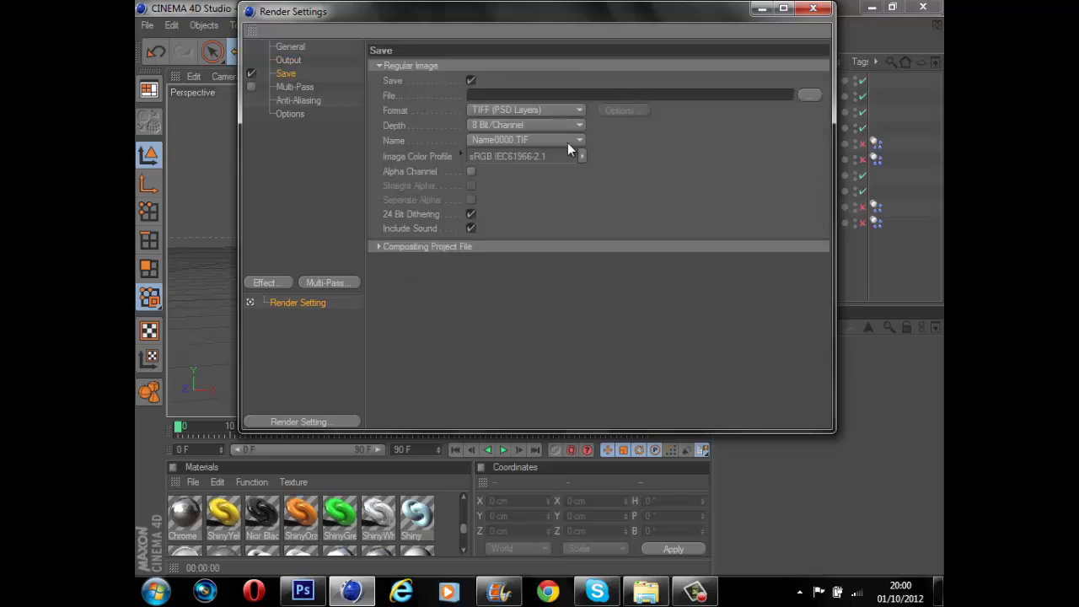
pyautogui.click(472, 173)
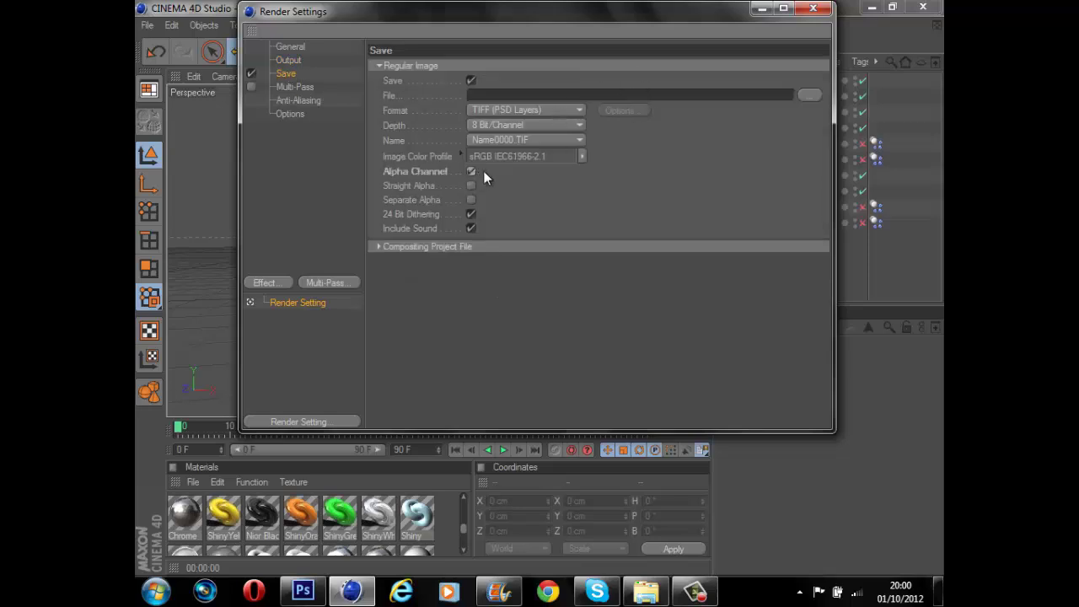
pyautogui.click(568, 110)
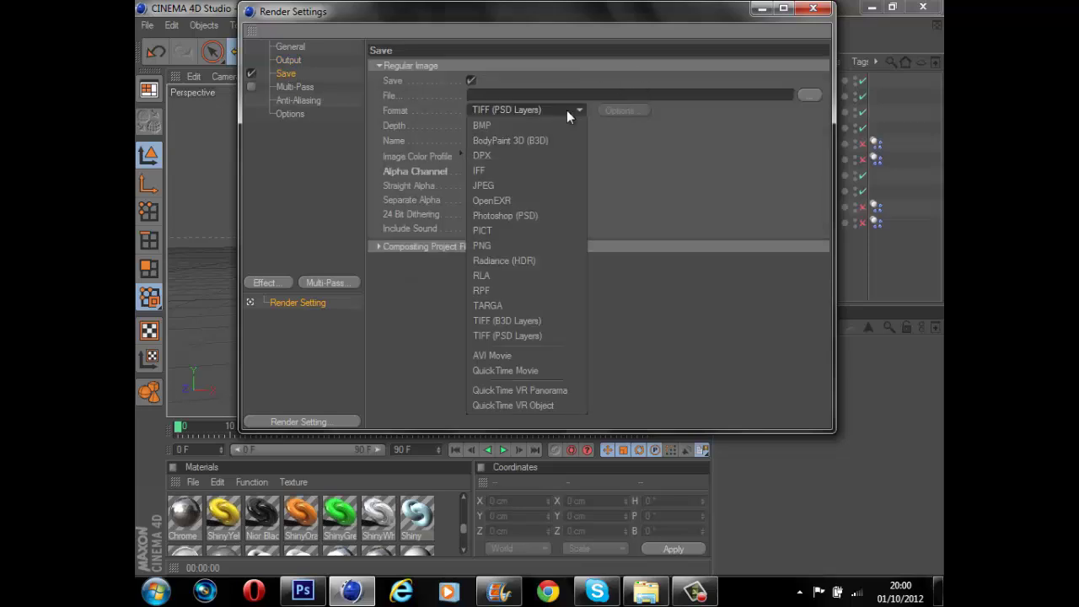
pyautogui.click(535, 245)
# - Save the render as blurr in gfxbits and render it to the Picture Viewer
pyautogui.click(806, 95)
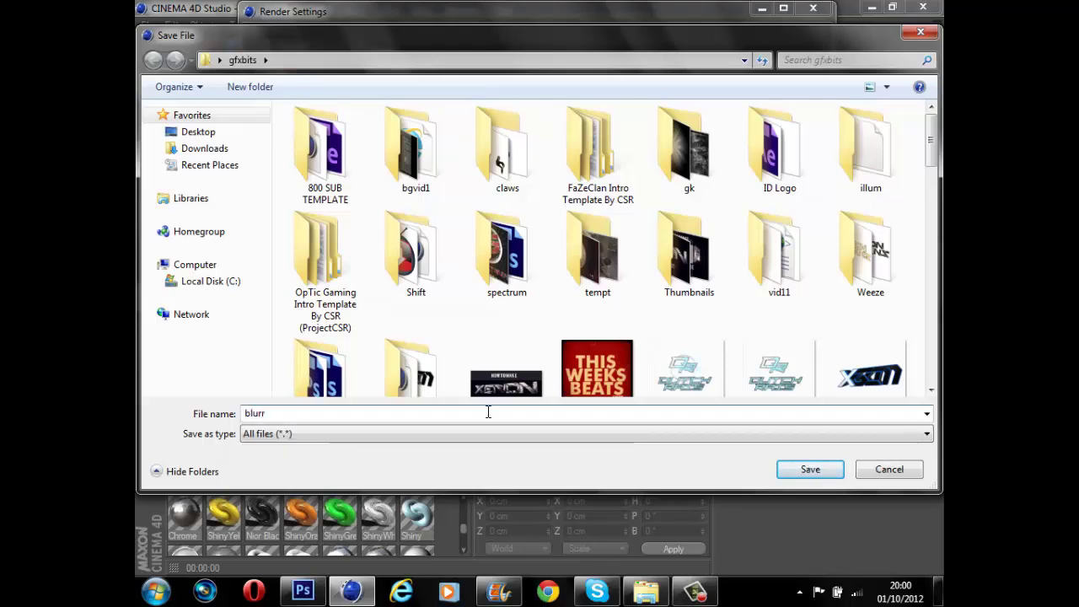
pyautogui.press('Return')
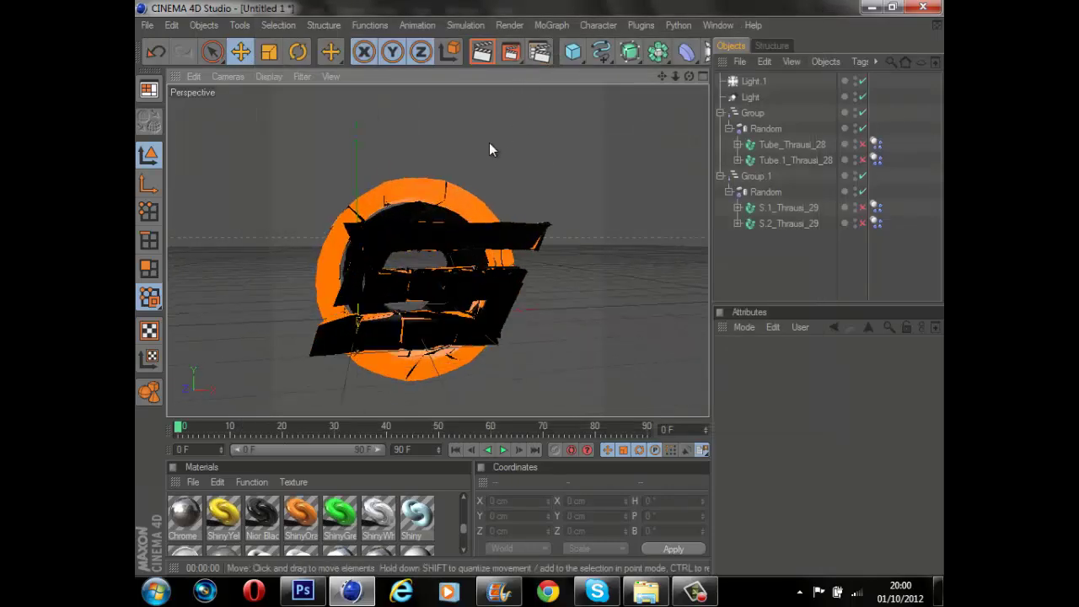
pyautogui.moveTo(662, 76); pyautogui.dragTo(541, 294)
pyautogui.click(510, 53)
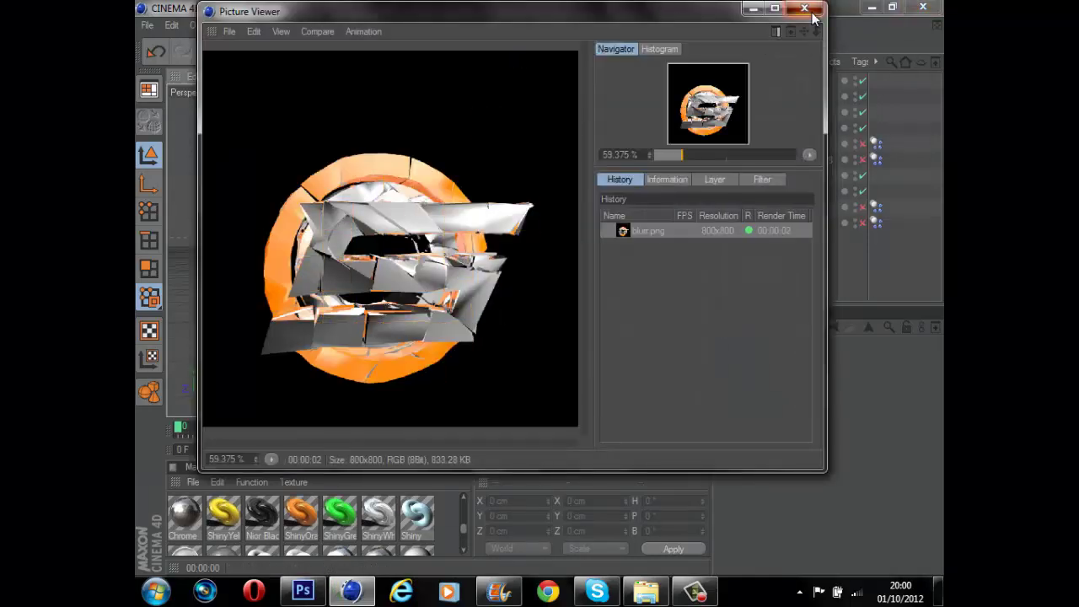
pyautogui.click(804, 7)
pyautogui.click(540, 56)
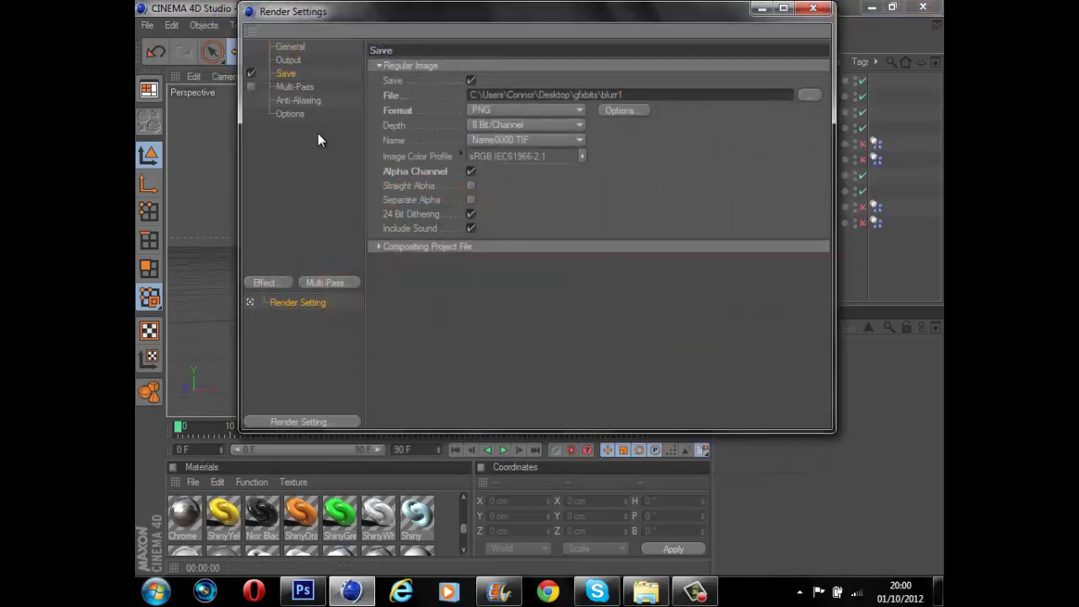
# - Add the Cel Renderer effect with white edge colour and black background
pyautogui.click(303, 117)
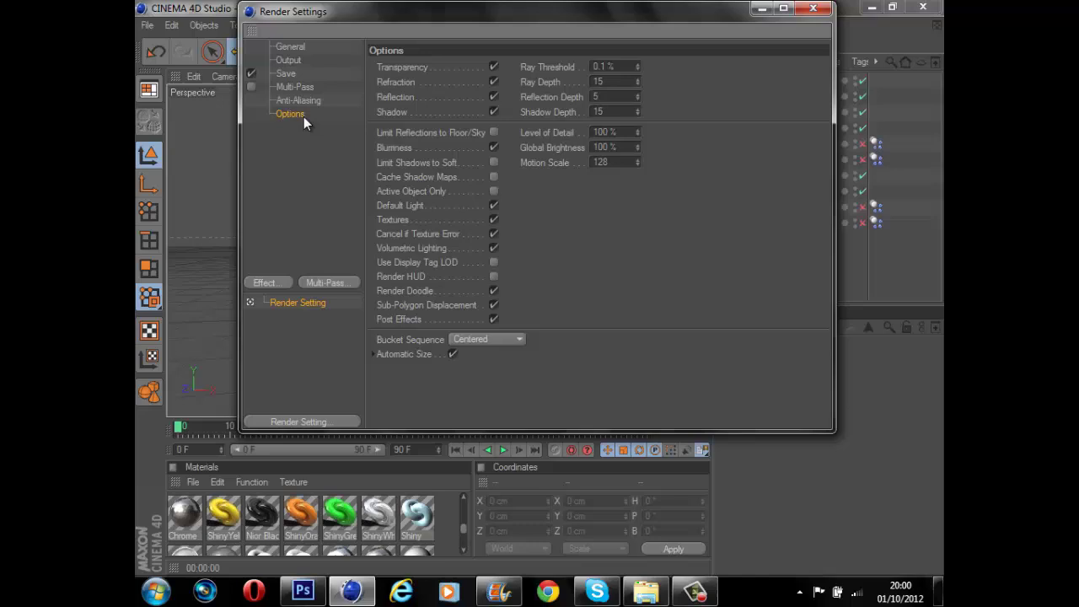
pyautogui.click(278, 281)
pyautogui.click(344, 313)
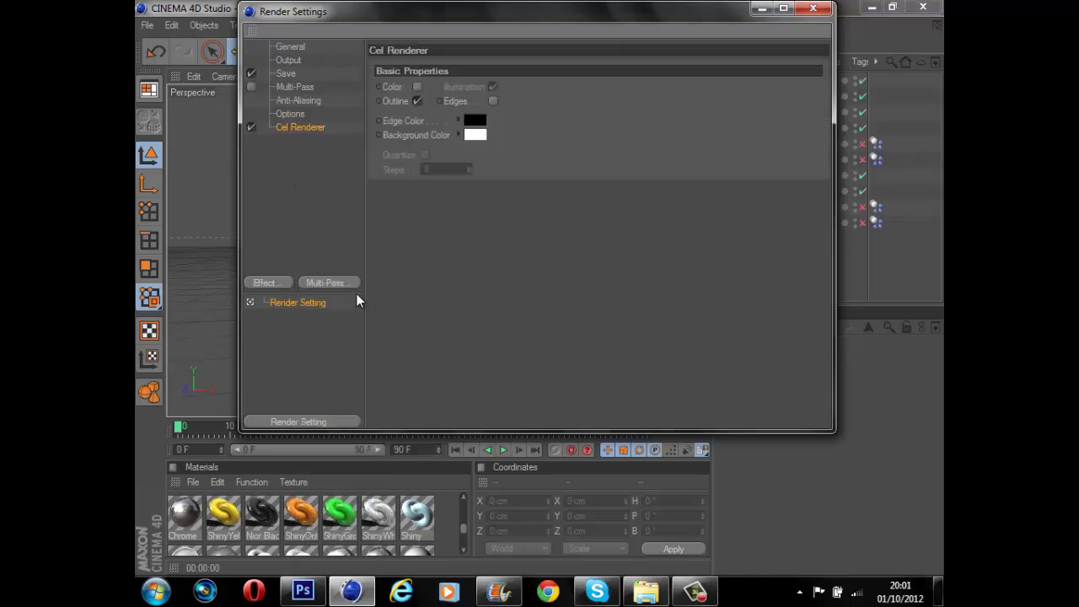
pyautogui.click(482, 122)
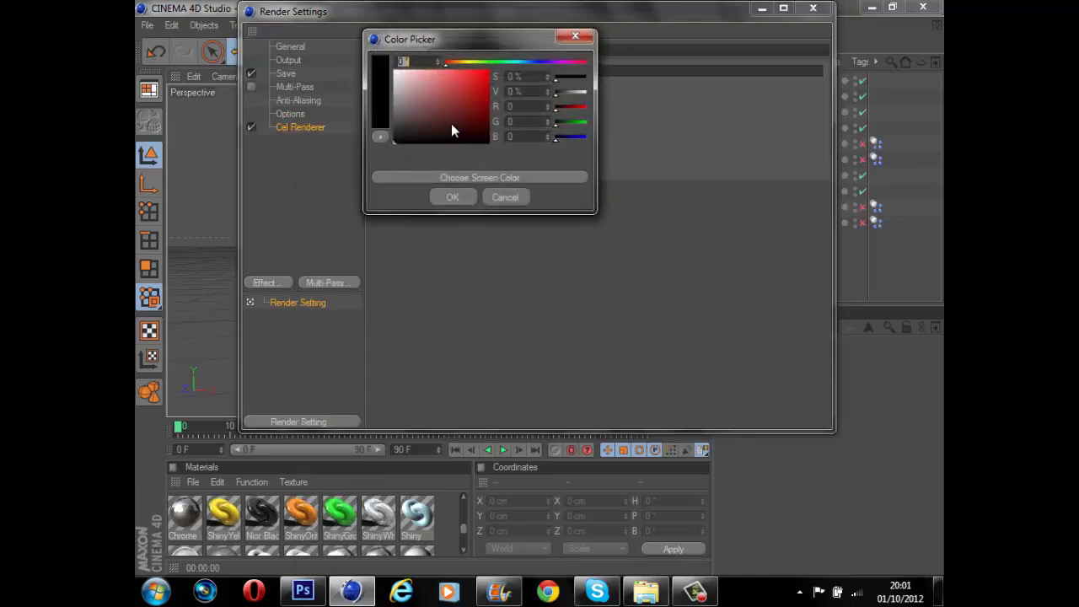
pyautogui.moveTo(451, 124); pyautogui.dragTo(396, 72)
pyautogui.click(448, 198)
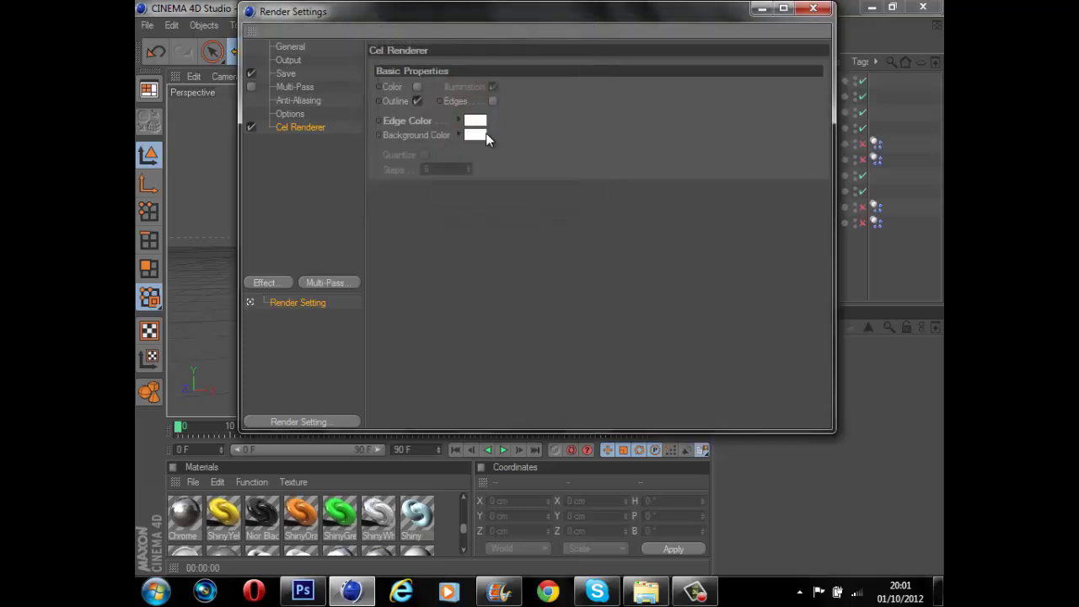
pyautogui.click(484, 135)
pyautogui.click(457, 212)
# - Change the save name to blurr1 and render the outline version to the Picture Viewer
pyautogui.click(815, 10)
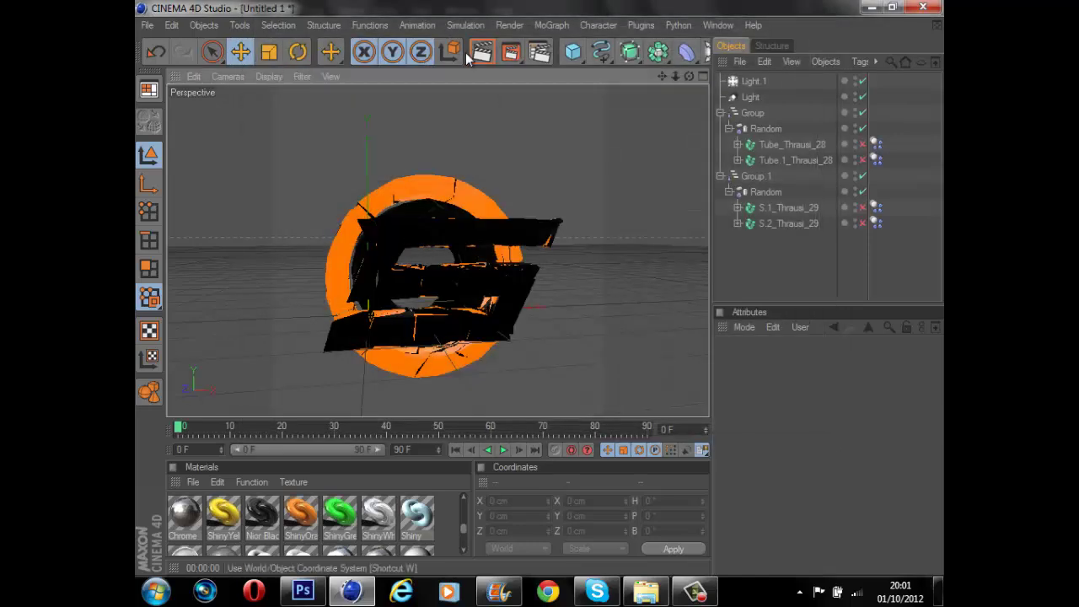
pyautogui.click(465, 52)
pyautogui.click(291, 60)
pyautogui.click(291, 73)
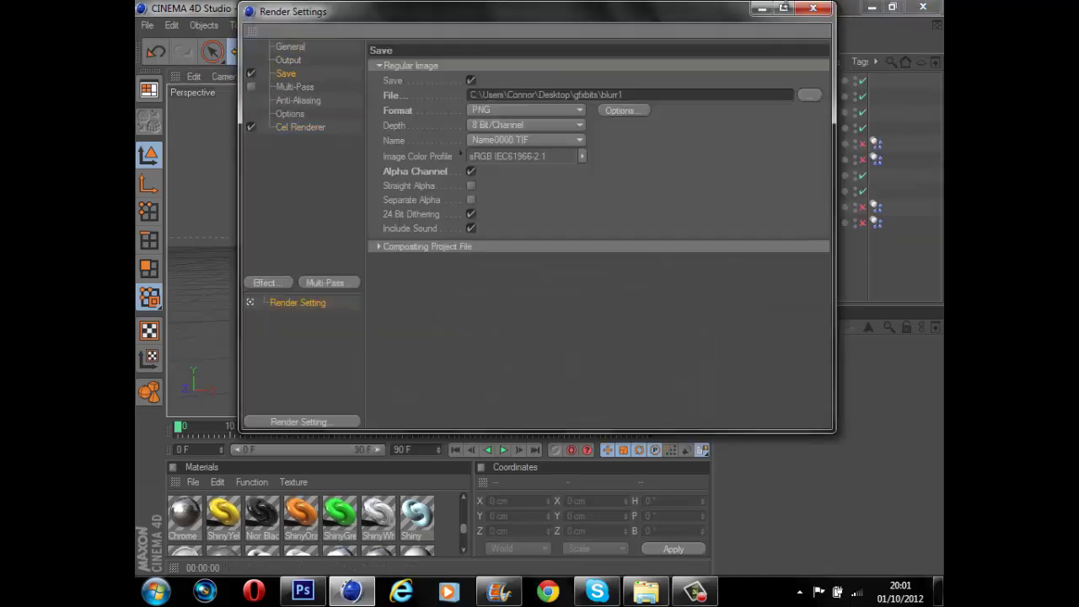
pyautogui.click(813, 9)
pyautogui.click(508, 61)
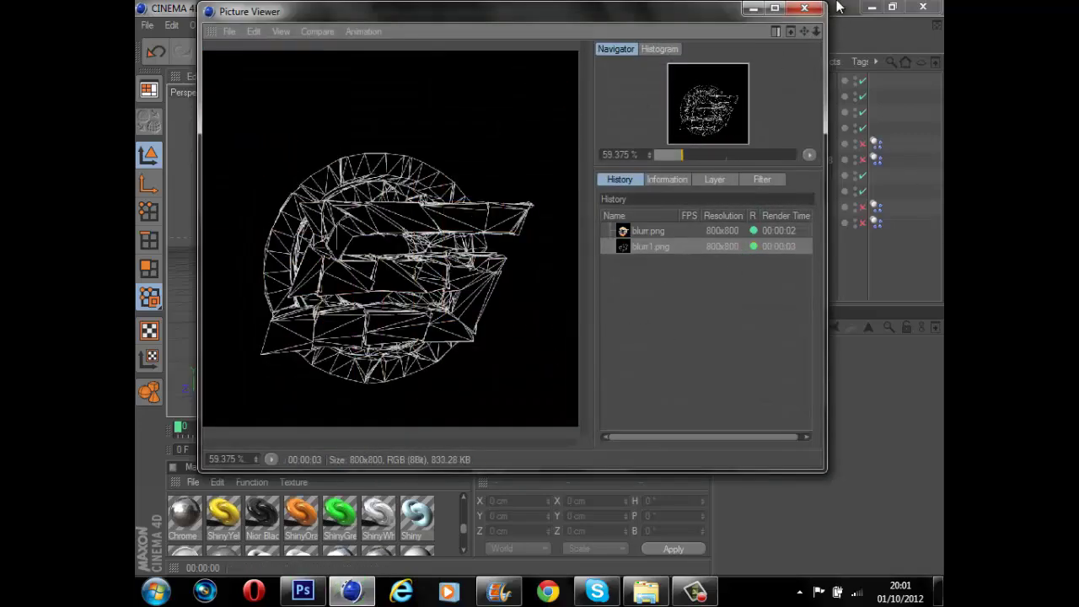
pyautogui.click(811, 10)
# - Create a new 800×800 transparent document in Photoshop
pyautogui.click(322, 592)
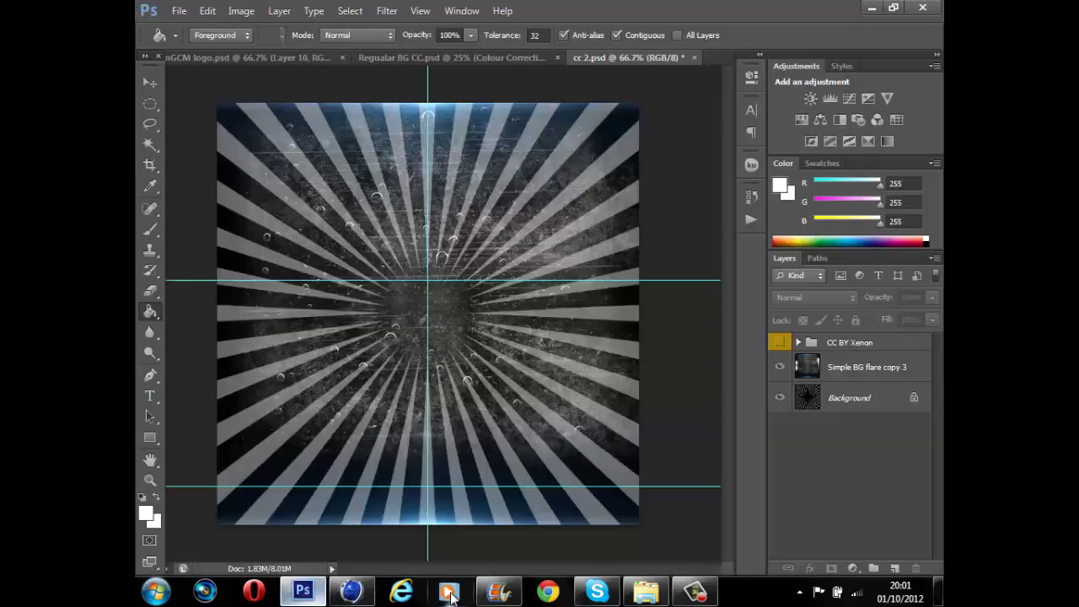
pyautogui.click(179, 11)
pyautogui.click(180, 11)
pyautogui.click(180, 11)
pyautogui.click(180, 28)
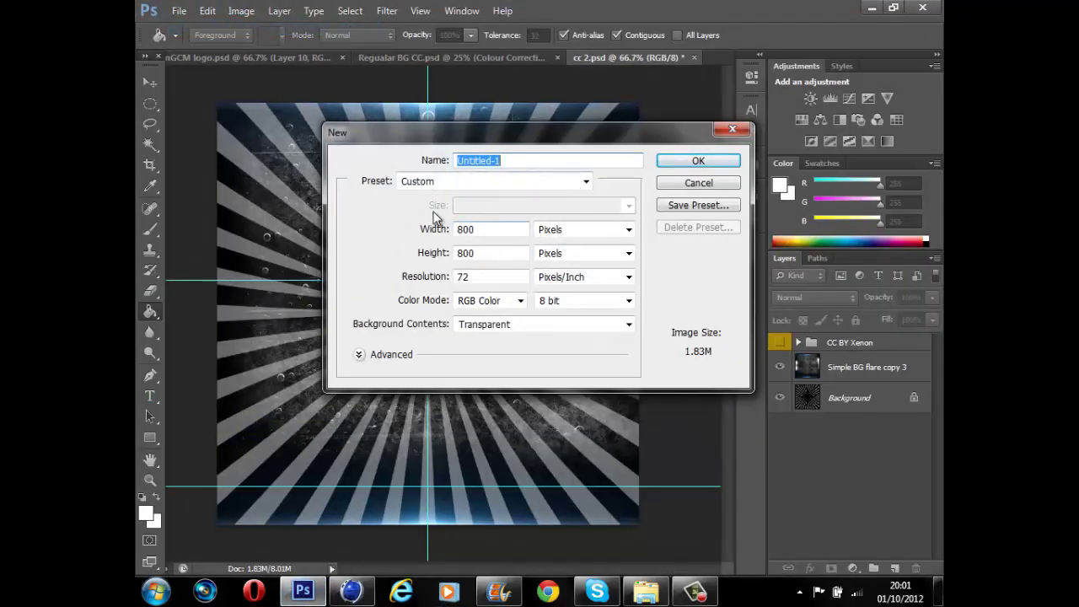
pyautogui.click(706, 160)
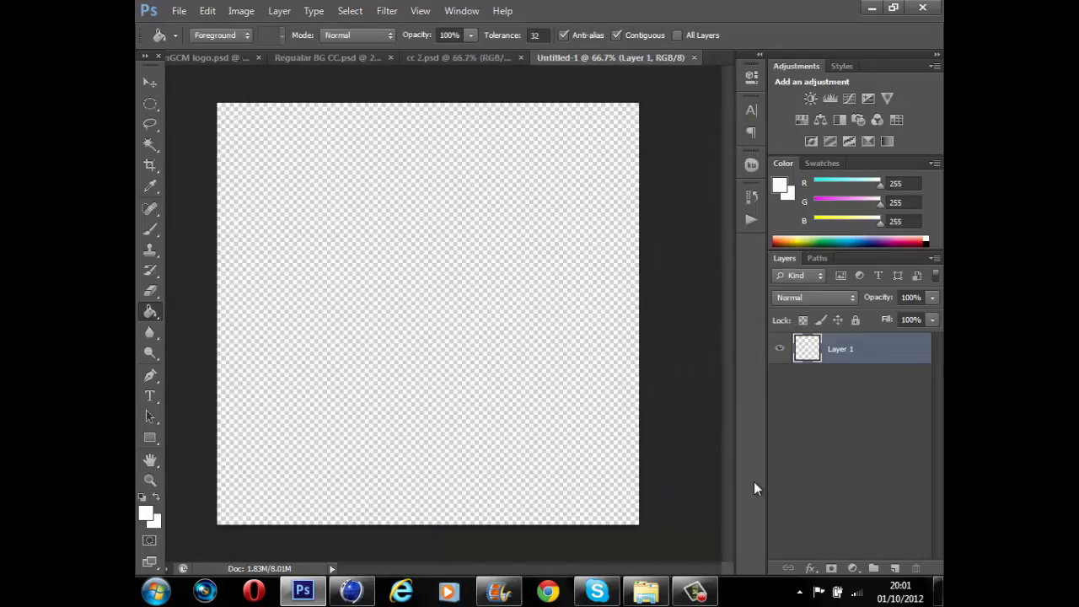
# - Place the blurr and blurr1 renders from the gfxbits folder onto the canvas
pyautogui.click(150, 82)
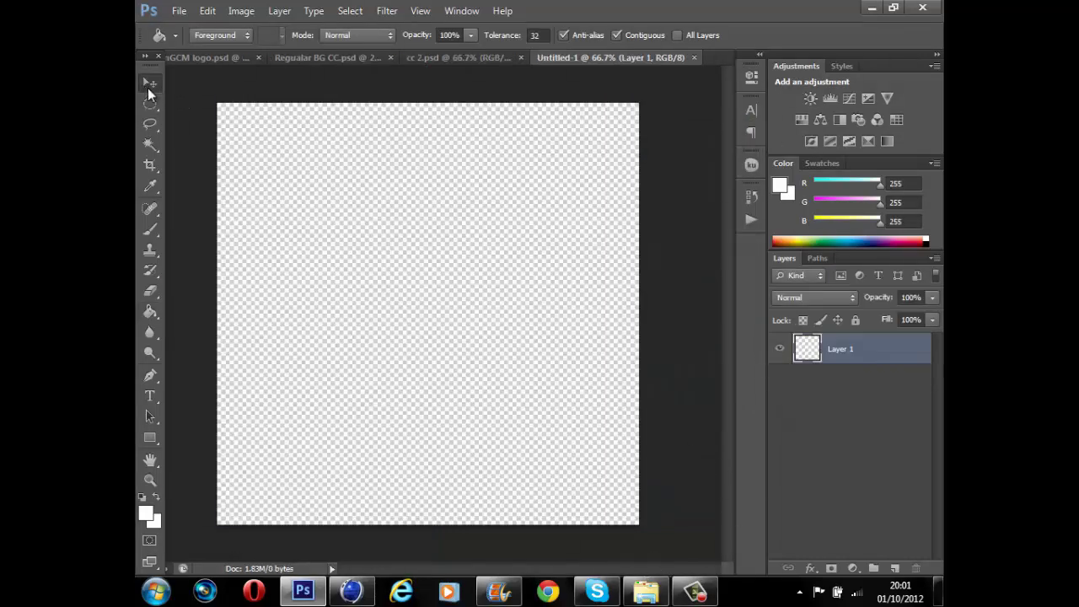
pyautogui.click(646, 592)
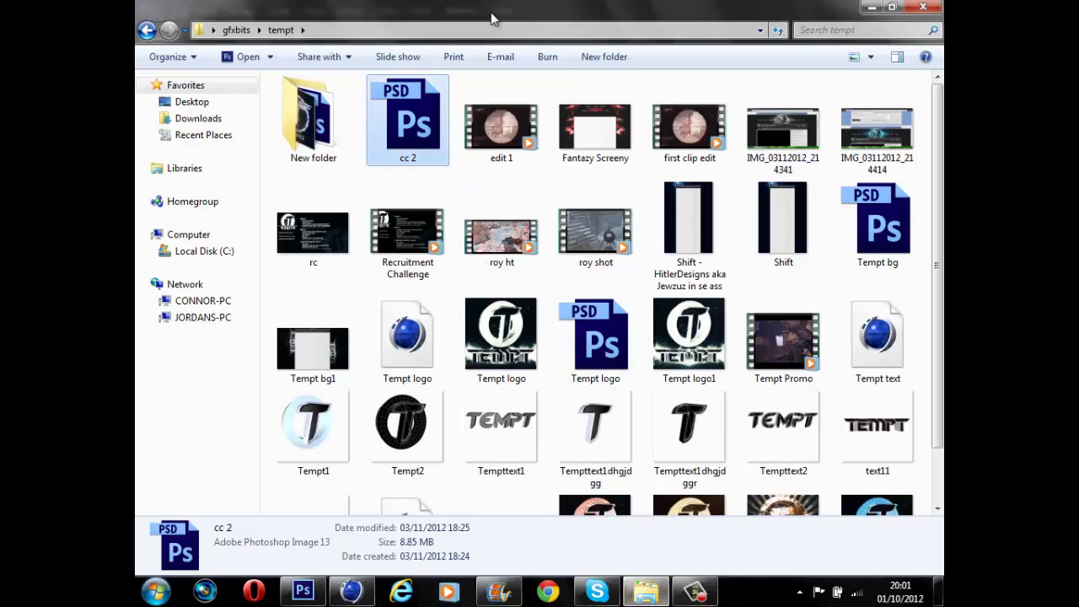
pyautogui.click(237, 30)
pyautogui.scroll(-5, 938, 212)
pyautogui.moveTo(313, 295); pyautogui.dragTo(422, 443)
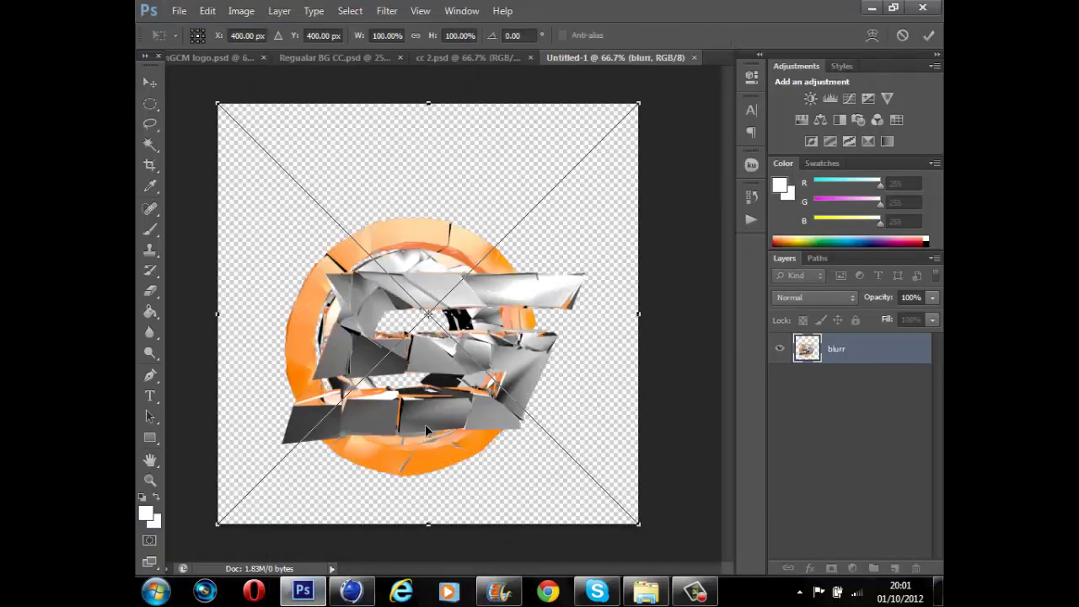
pyautogui.click(150, 83)
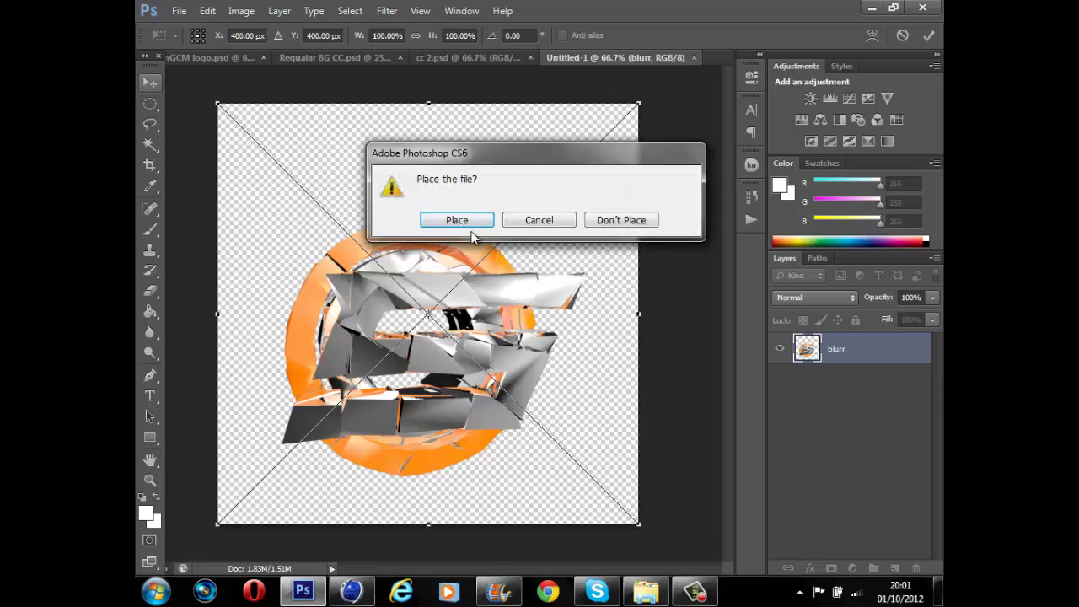
pyautogui.click(458, 220)
pyautogui.click(646, 591)
pyautogui.moveTo(413, 339); pyautogui.dragTo(190, 327)
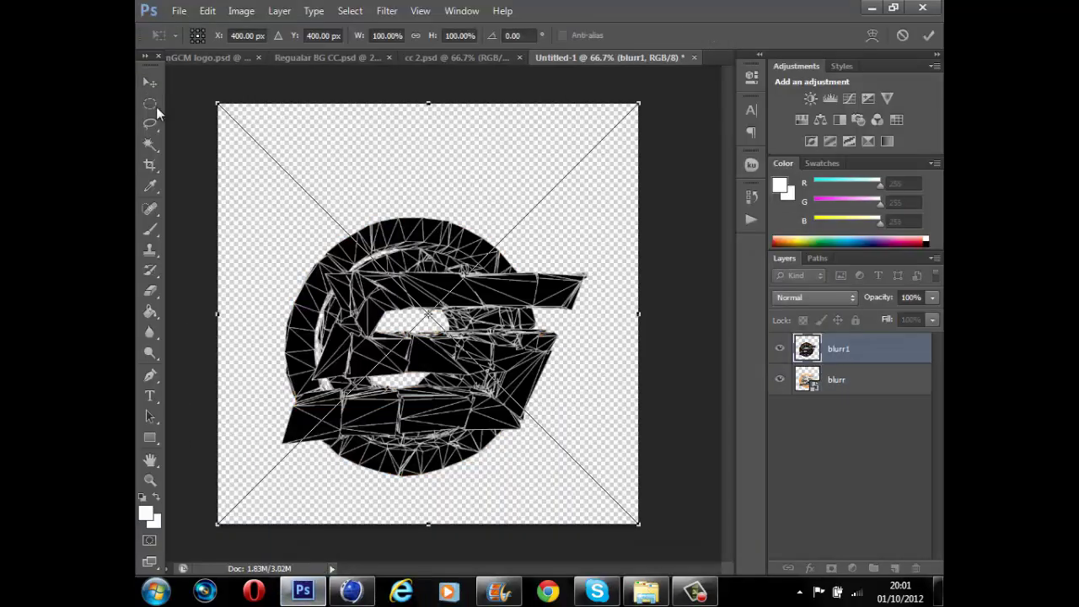
# - Commit blurr1's placement and set it to Normal blending at 18% opacity
pyautogui.click(150, 84)
pyautogui.click(458, 219)
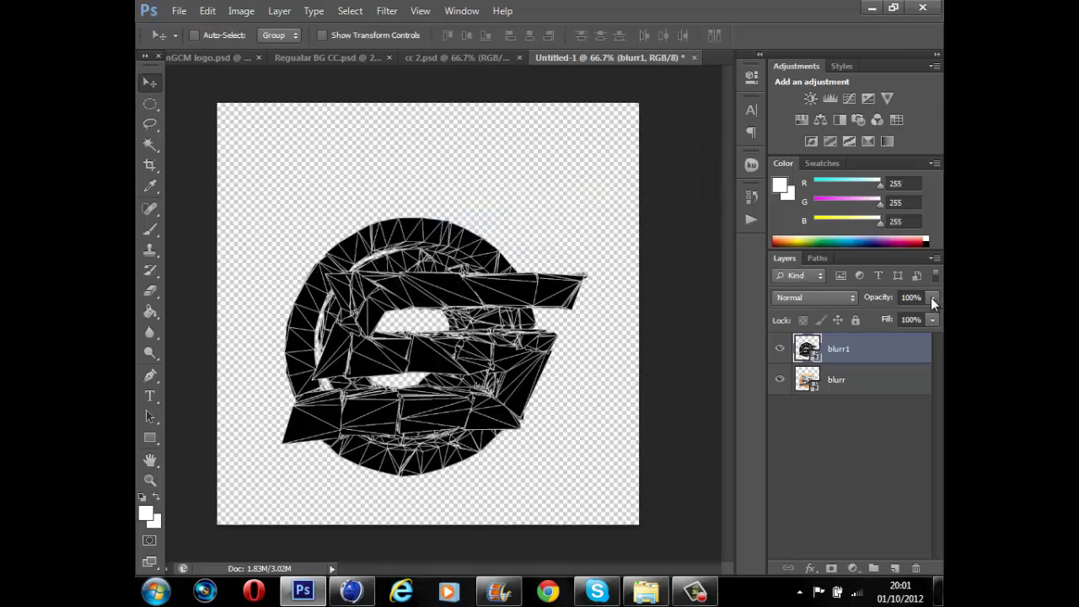
pyautogui.click(932, 298)
pyautogui.moveTo(927, 315); pyautogui.dragTo(868, 313)
pyautogui.click(853, 296)
pyautogui.click(822, 159)
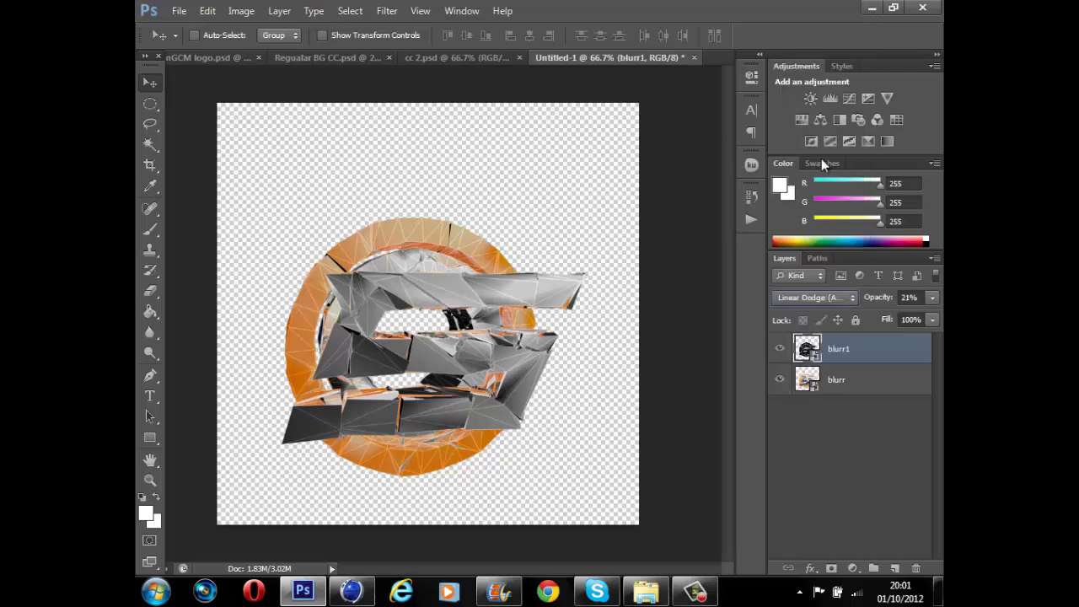
pyautogui.click(825, 302)
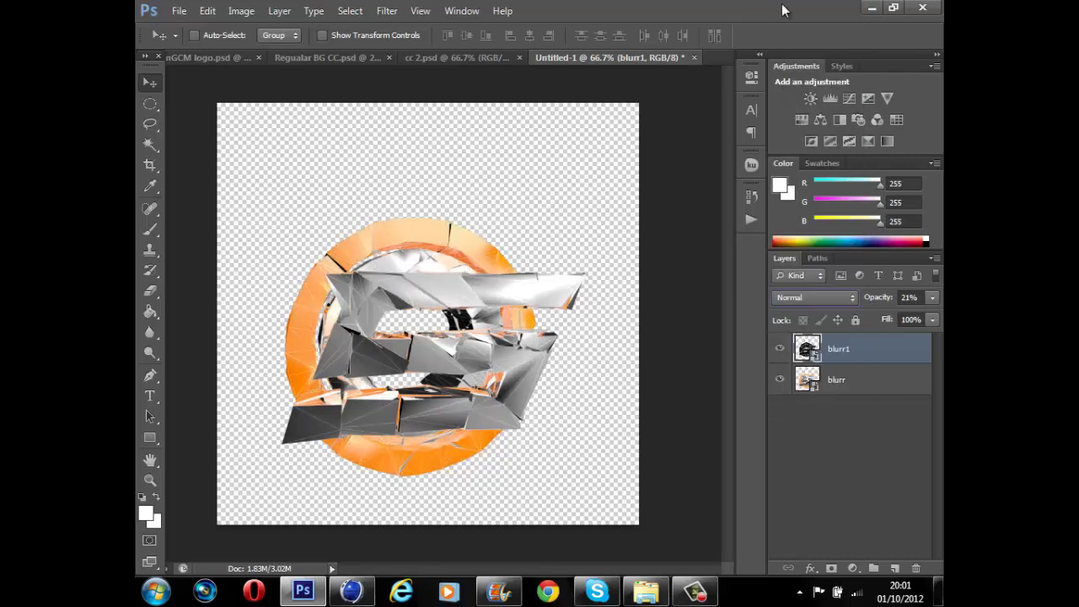
pyautogui.click(814, 9)
pyautogui.click(932, 299)
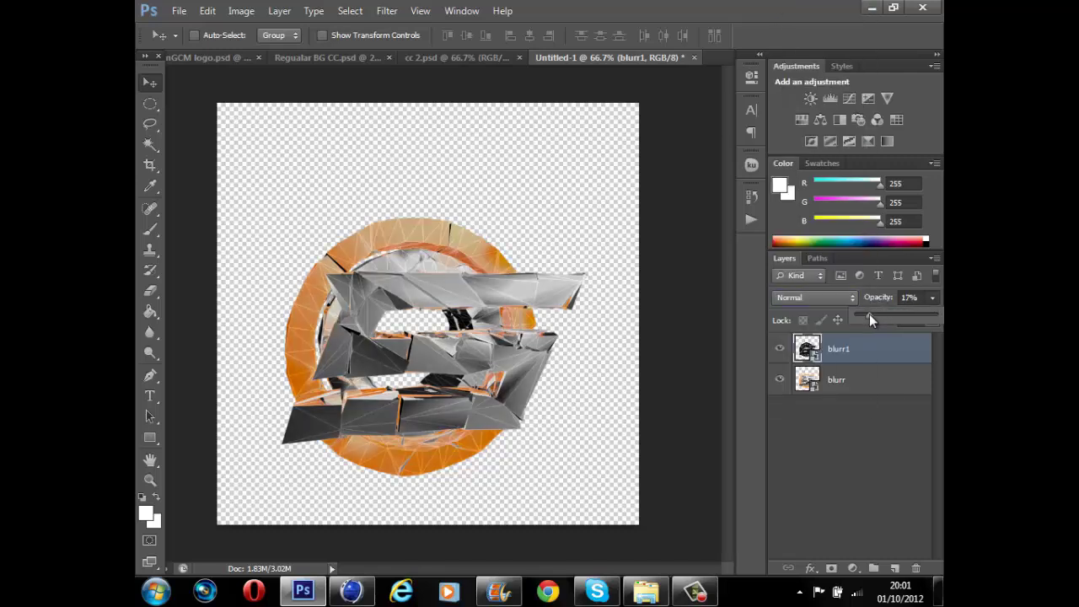
pyautogui.moveTo(870, 319); pyautogui.dragTo(868, 319)
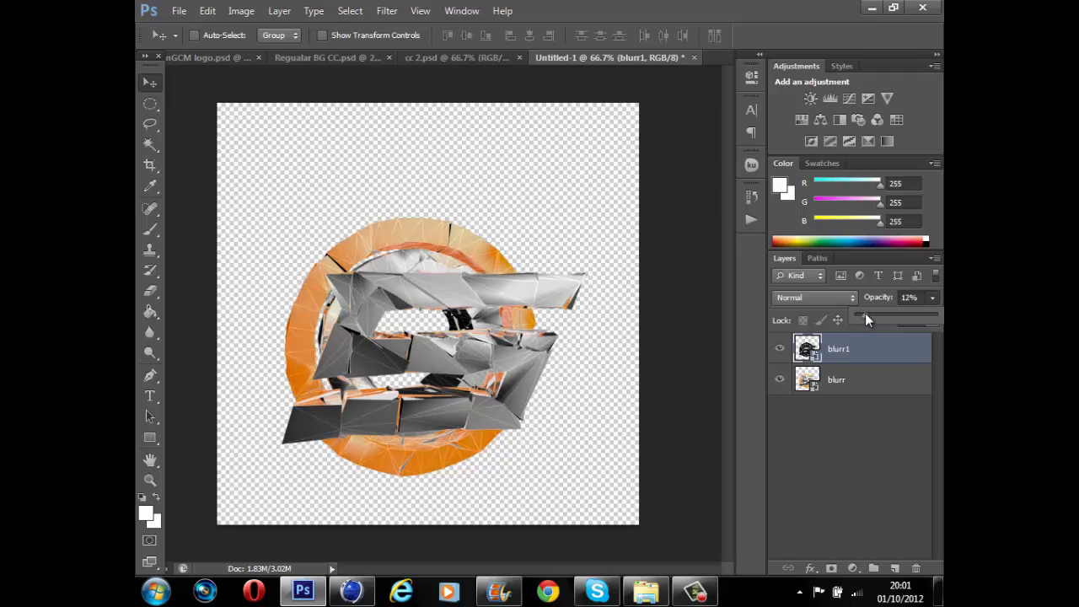
pyautogui.moveTo(870, 312); pyautogui.dragTo(871, 313)
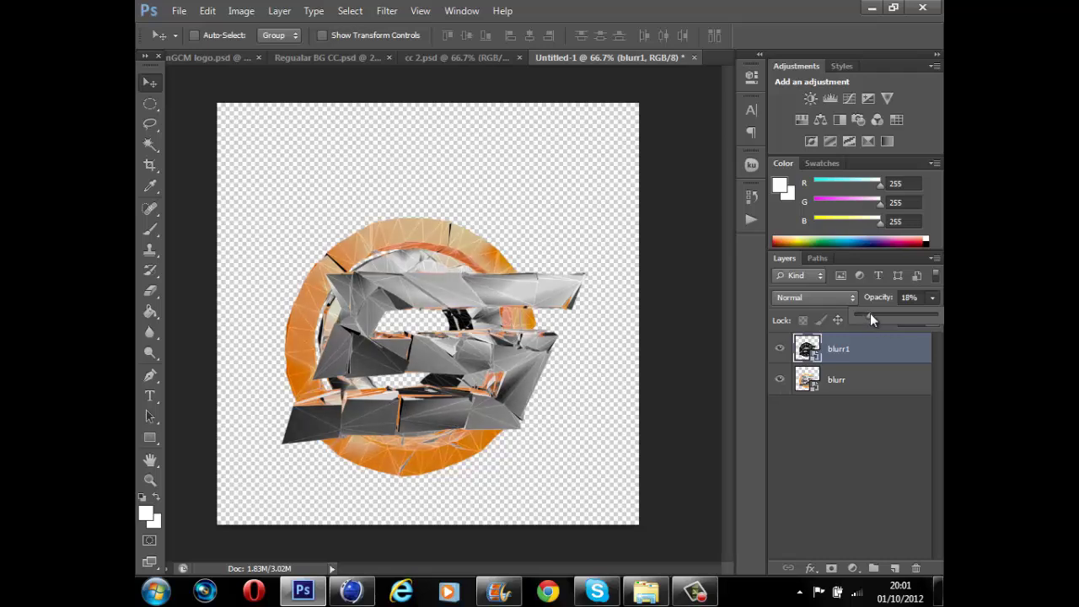
# - Select blurr and blurr1 together and shift the logo slightly upward
pyautogui.keyDown('shift'); pyautogui.click(856, 389); pyautogui.keyUp('shift')
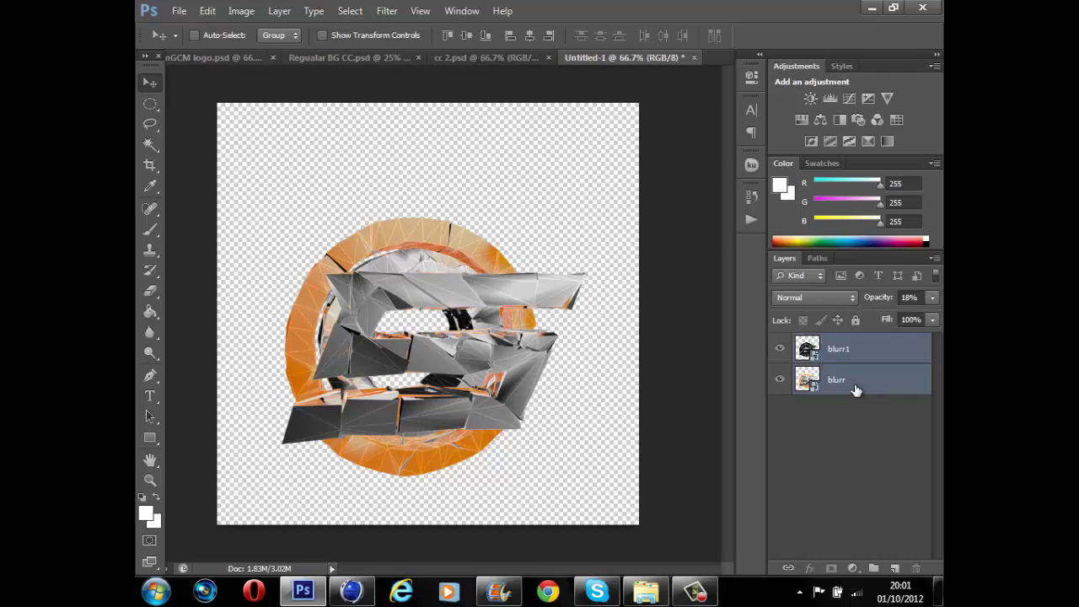
pyautogui.moveTo(506, 359); pyautogui.dragTo(465, 293)
pyautogui.click(885, 434)
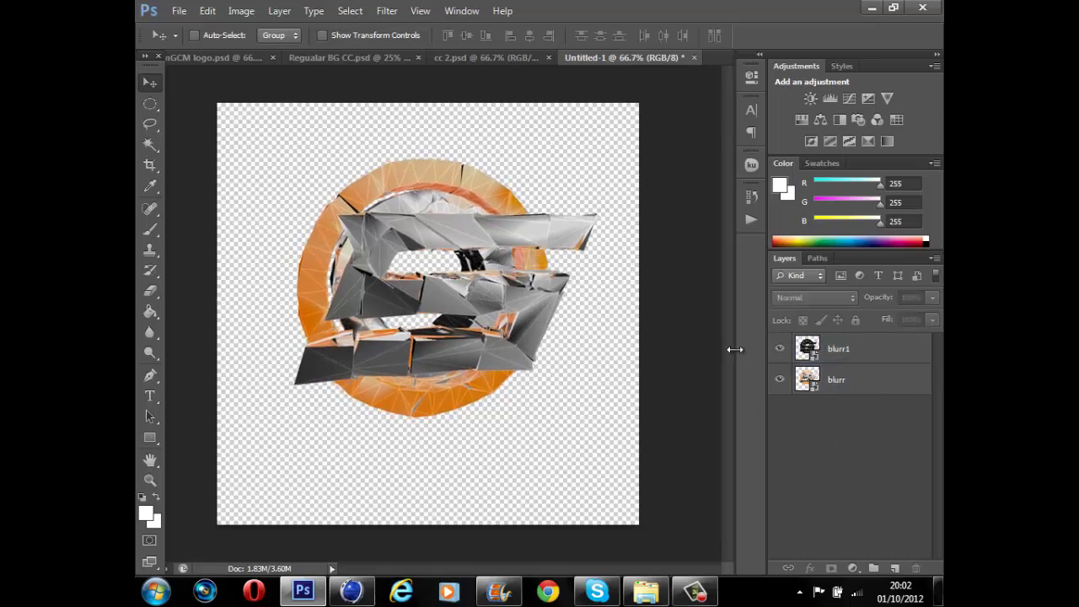
# - In cc 2.psd, hide Simple BG flare copy 3 and keep the Background sunburst visible and selected
pyautogui.click(476, 58)
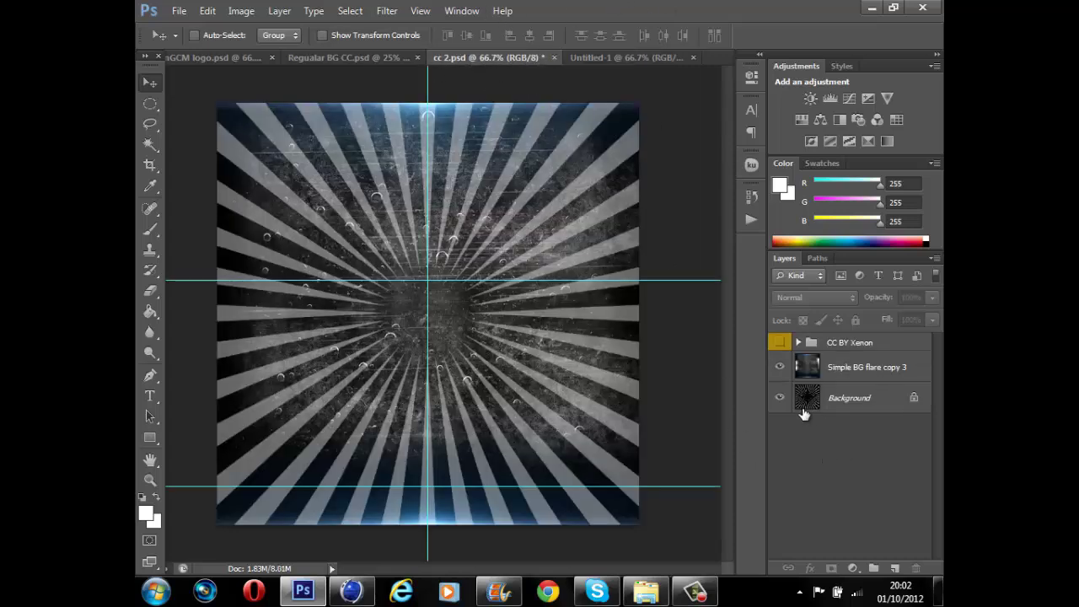
pyautogui.click(779, 398)
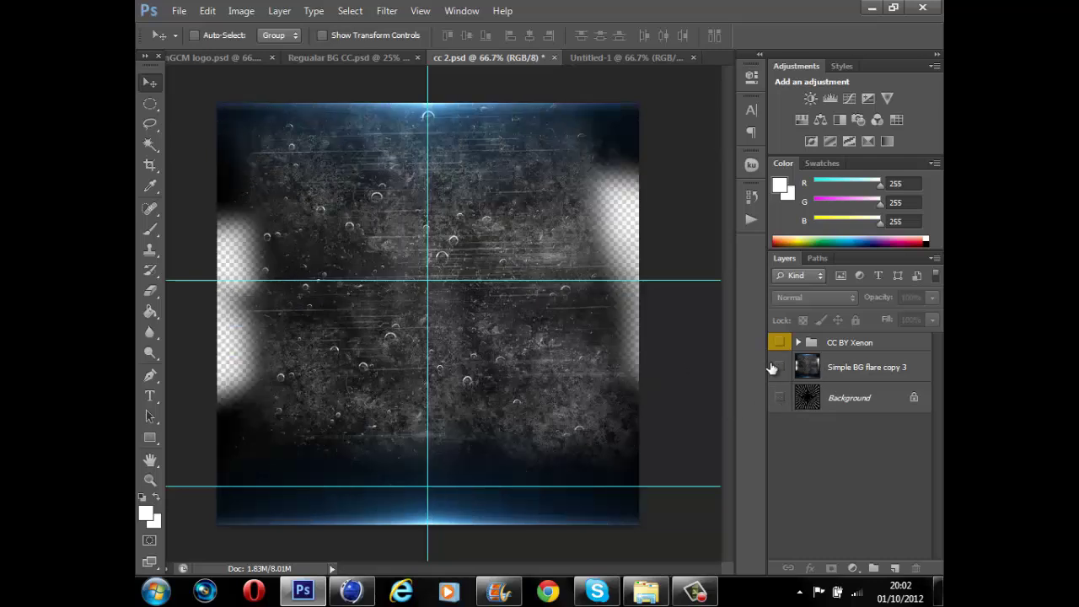
pyautogui.click(779, 366)
pyautogui.click(779, 398)
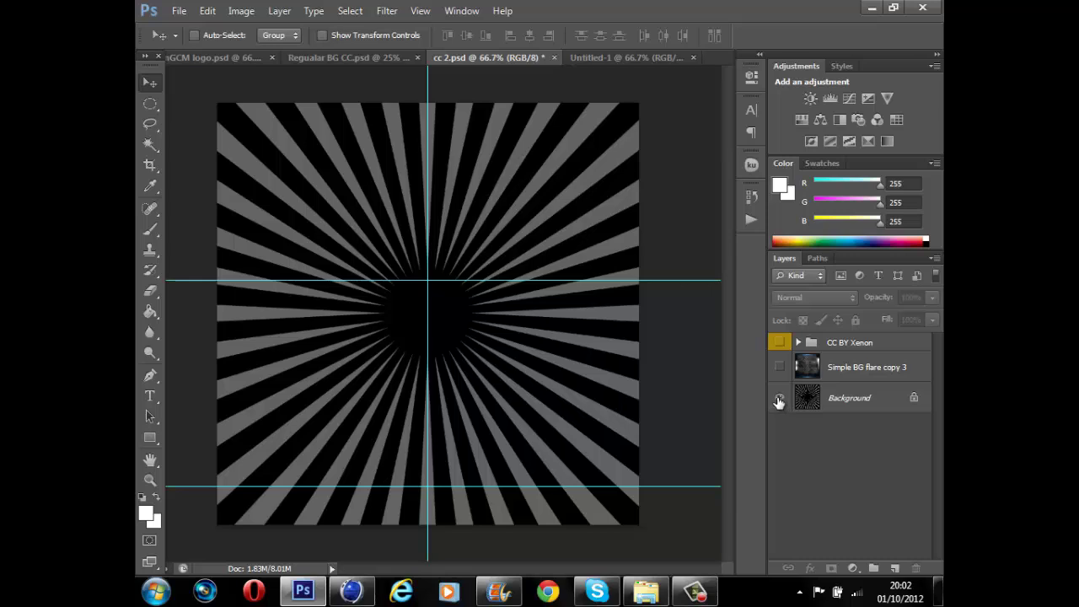
pyautogui.click(780, 367)
pyautogui.click(781, 370)
pyautogui.click(780, 398)
pyautogui.click(780, 398)
pyautogui.click(853, 400)
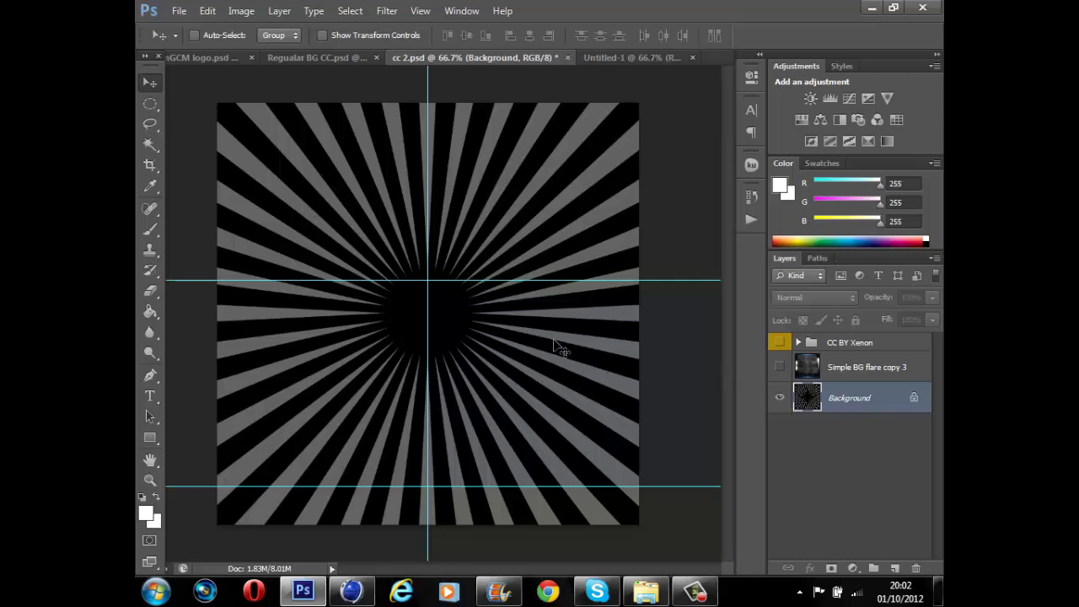
# - Copy the sunburst into Untitled-1, fit it to the canvas, and place it beneath the logo layers
pyautogui.moveTo(552, 342); pyautogui.dragTo(537, 177)
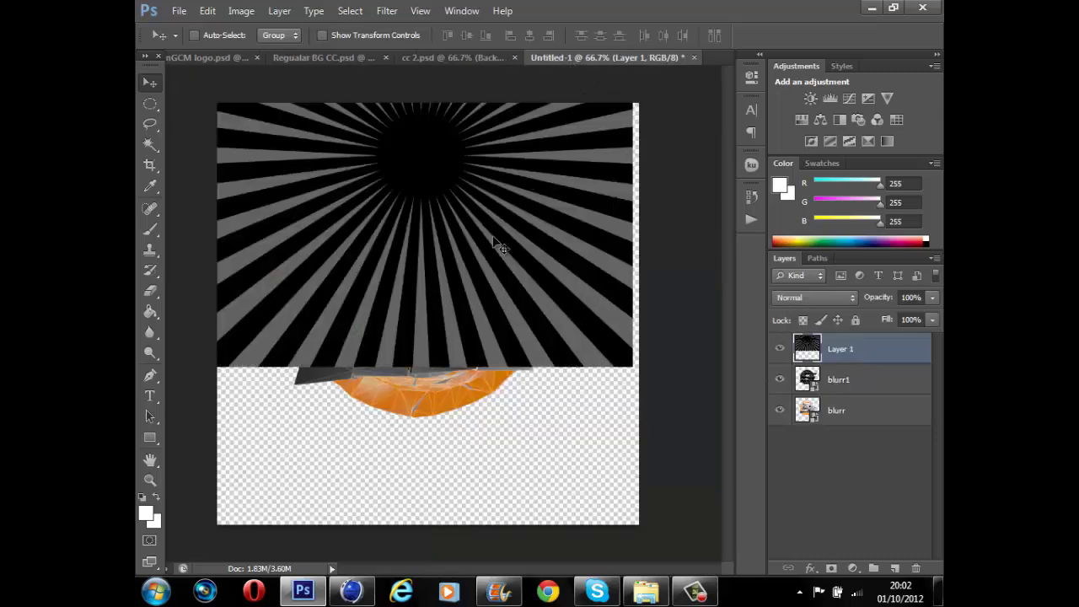
pyautogui.click(208, 10)
pyautogui.click(282, 286)
pyautogui.moveTo(429, 318); pyautogui.dragTo(429, 395)
pyautogui.click(150, 82)
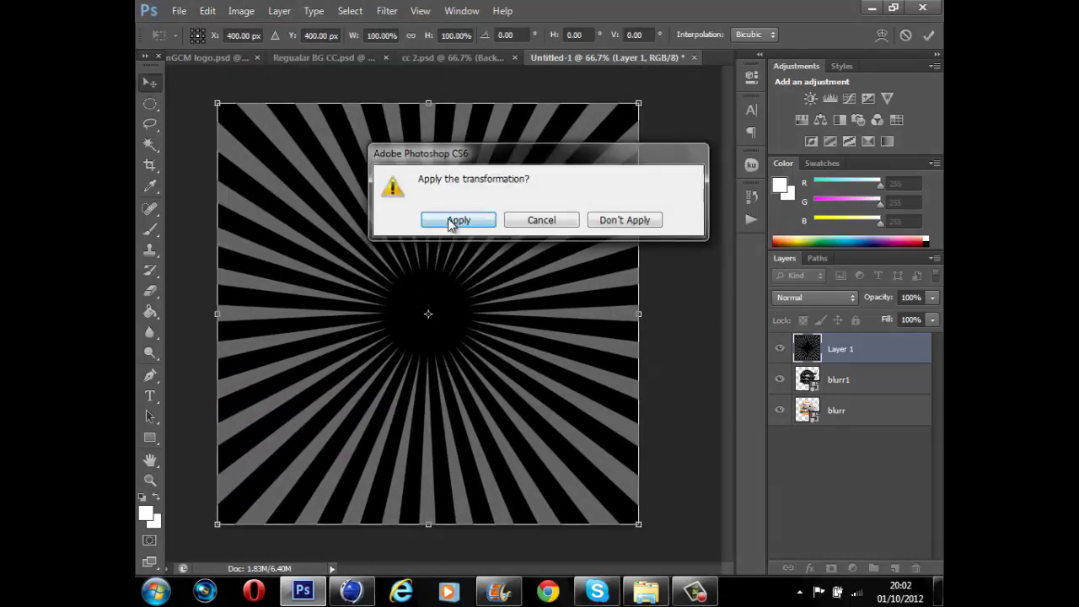
pyautogui.press('Return')
pyautogui.click(848, 413)
pyautogui.moveTo(848, 413); pyautogui.dragTo(848, 422)
# - Copy Simple BG flare copy 3 into Untitled-1 and transform it so the blue streak sits at the top
pyautogui.click(437, 61)
pyautogui.click(843, 366)
pyautogui.click(780, 367)
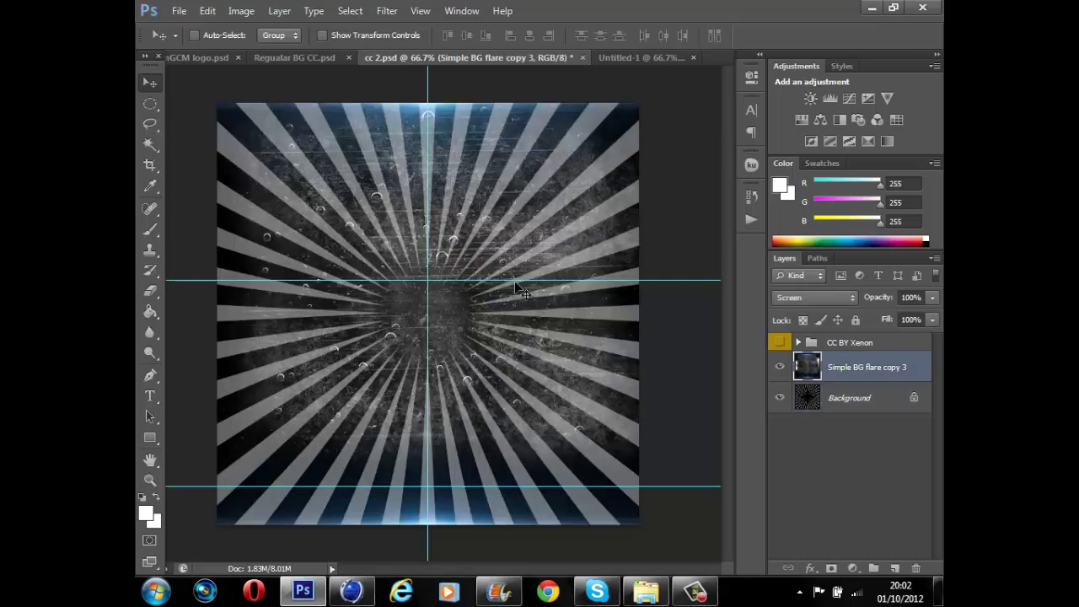
pyautogui.moveTo(484, 261)
pyautogui.mouseDown()
pyautogui.moveTo(602, 46)
pyautogui.moveTo(618, 52)
pyautogui.moveTo(530, 276)
pyautogui.mouseUp()
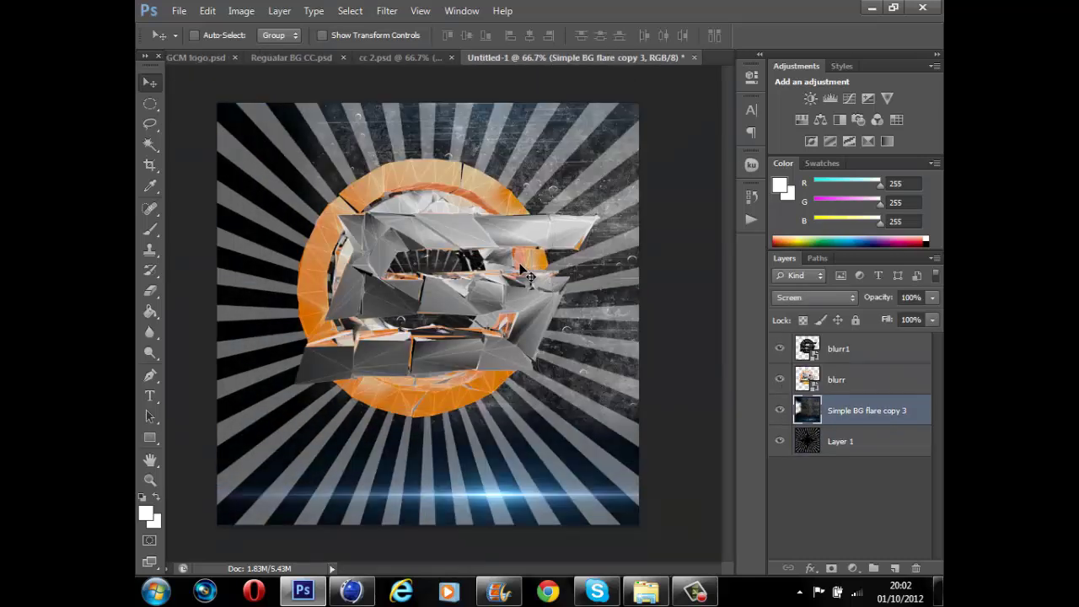
pyautogui.click(207, 10)
pyautogui.click(405, 287)
pyautogui.moveTo(459, 310)
pyautogui.mouseDown()
pyautogui.moveTo(483, 308)
pyautogui.moveTo(471, 460)
pyautogui.moveTo(424, 352)
pyautogui.moveTo(447, 316)
pyautogui.moveTo(421, 304)
pyautogui.moveTo(413, 314)
pyautogui.mouseUp()
pyautogui.click(150, 82)
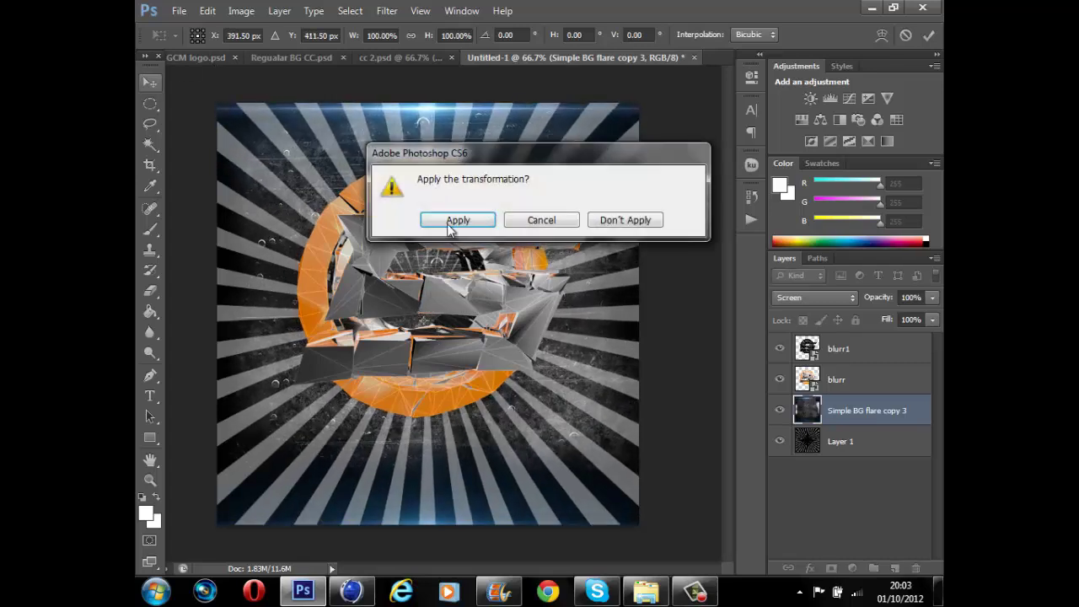
pyautogui.press('Return')
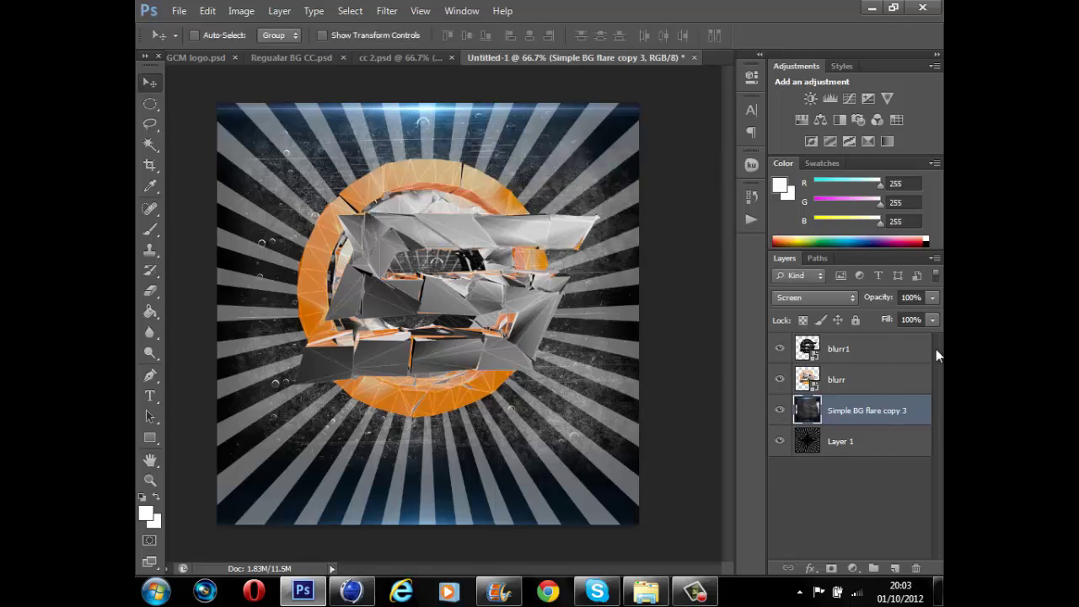
# - Add a new Layer 2 above blurr and clip it to the blurr layer
pyautogui.click(855, 390)
pyautogui.click(894, 569)
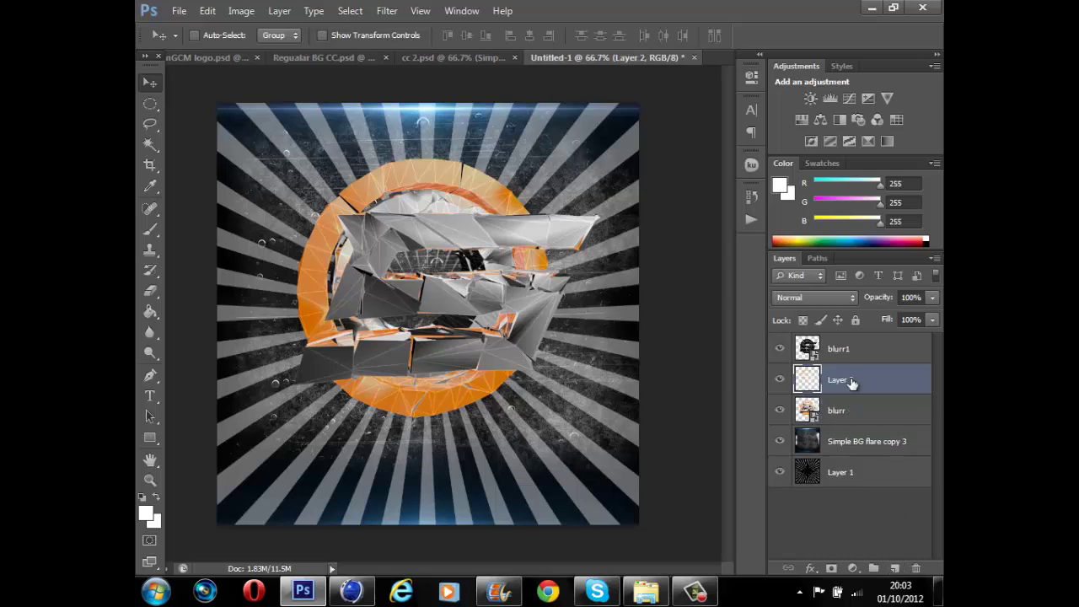
pyautogui.rightClick(851, 382)
pyautogui.click(759, 219)
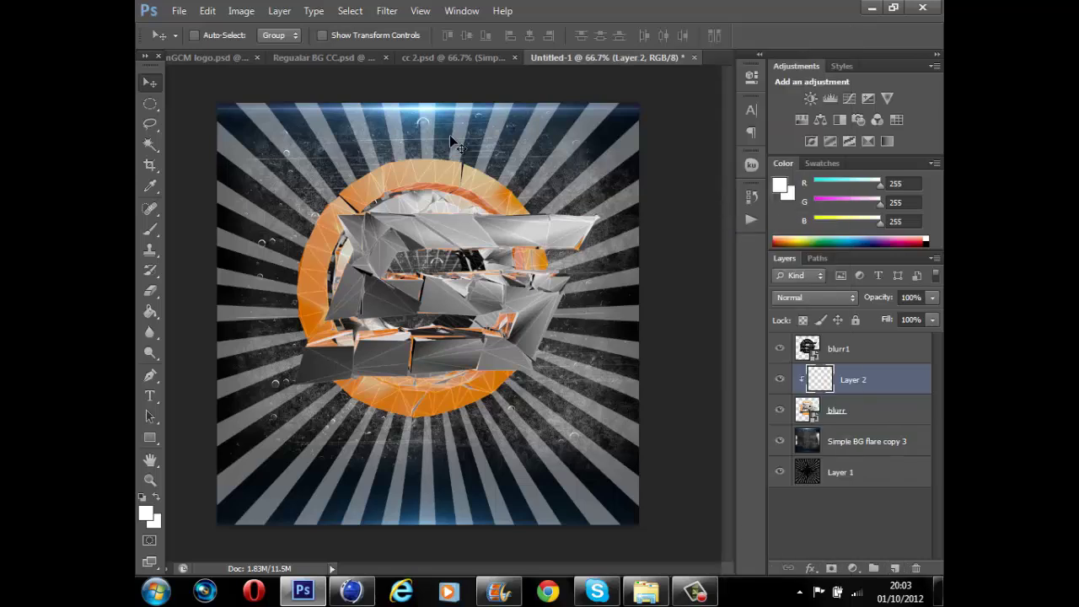
# - Paint grey with a soft 257 px brush over the ring and S
pyautogui.click(150, 229)
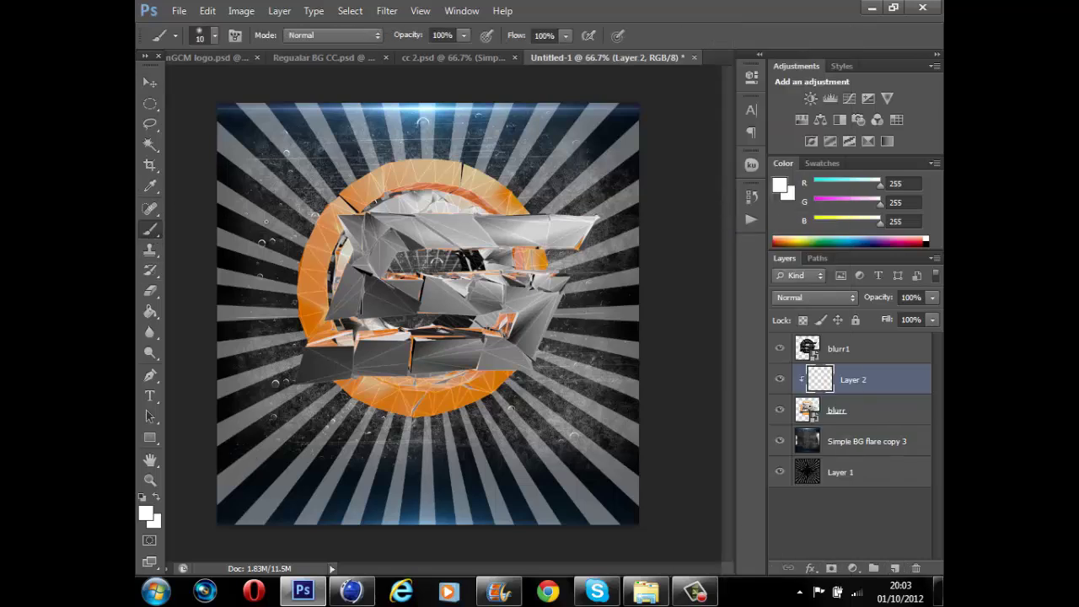
pyautogui.click(778, 185)
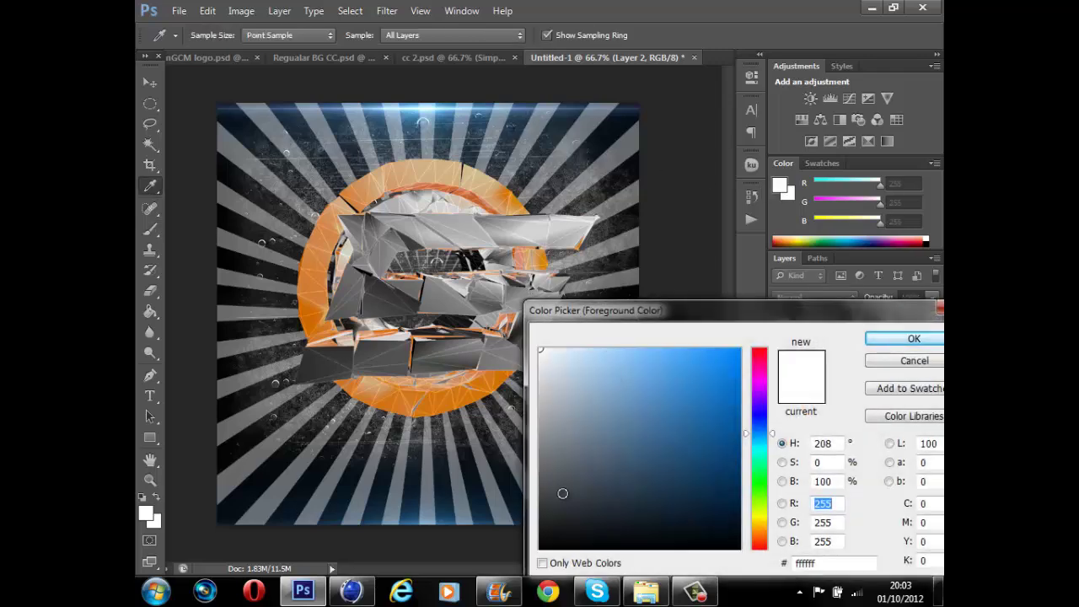
pyautogui.moveTo(514, 530); pyautogui.dragTo(529, 460)
pyautogui.click(881, 344)
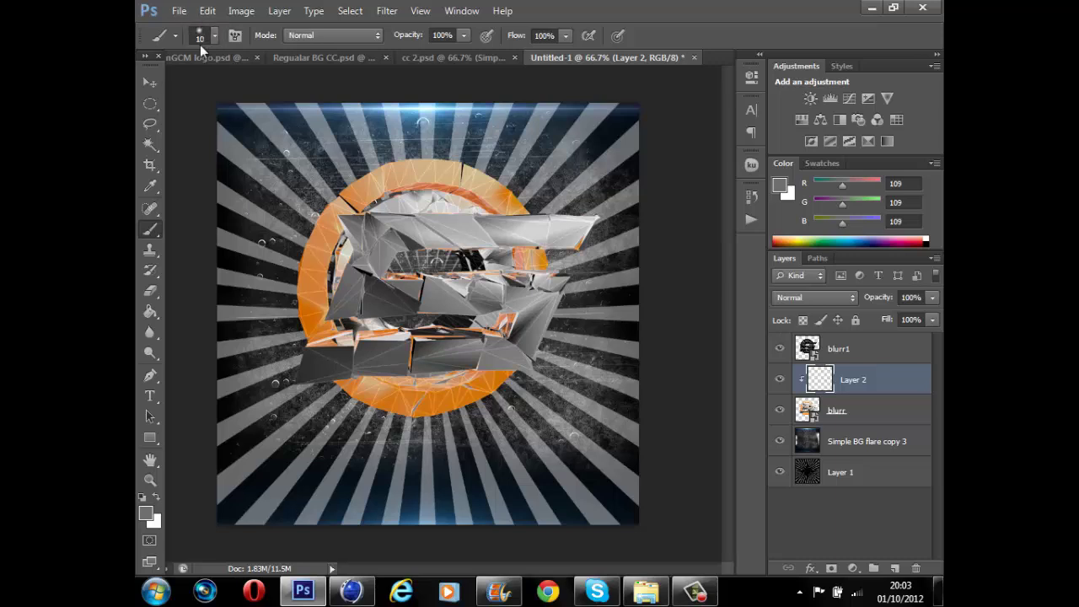
pyautogui.click(215, 35)
pyautogui.moveTo(256, 83); pyautogui.dragTo(229, 79)
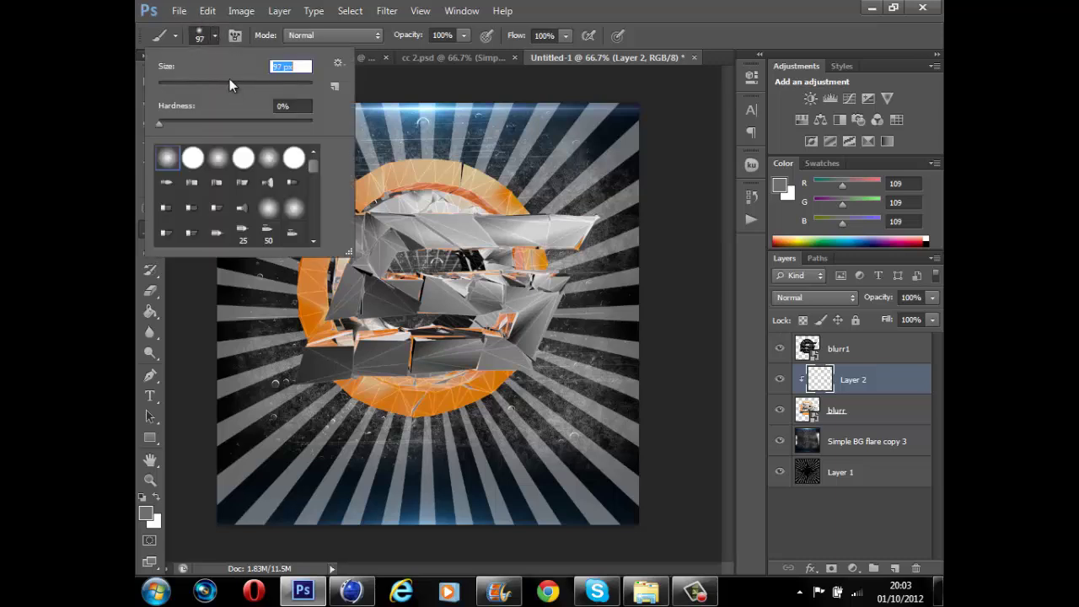
pyautogui.click(217, 35)
pyautogui.click(213, 36)
pyautogui.moveTo(319, 82); pyautogui.dragTo(278, 85)
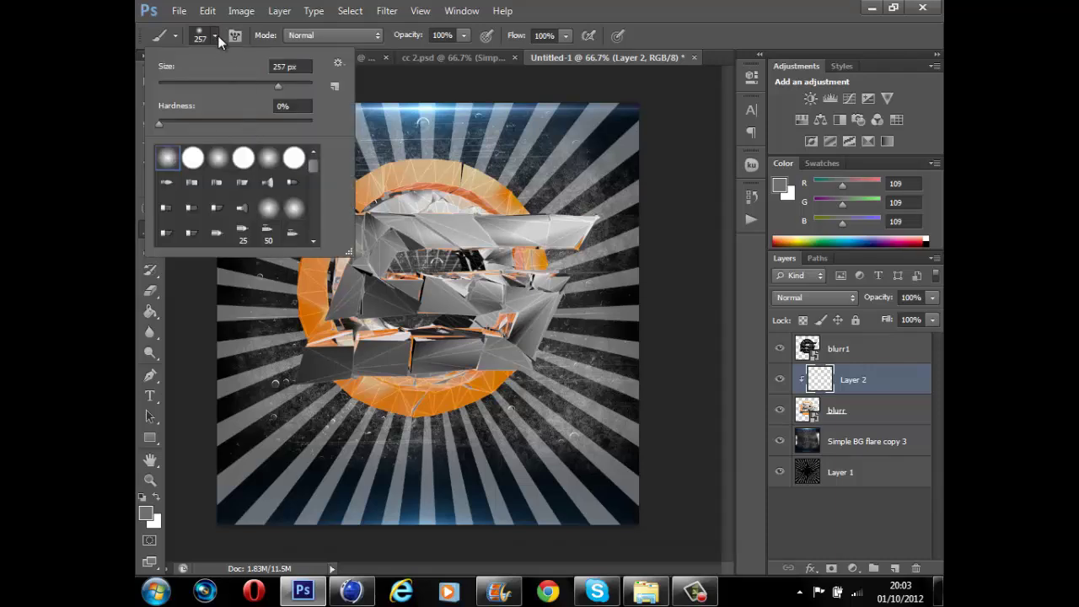
pyautogui.click(217, 35)
pyautogui.moveTo(371, 278)
pyautogui.mouseDown()
pyautogui.moveTo(273, 265)
pyautogui.moveTo(329, 296)
pyautogui.moveTo(341, 325)
pyautogui.moveTo(446, 349)
pyautogui.moveTo(518, 433)
pyautogui.moveTo(530, 241)
pyautogui.mouseUp()
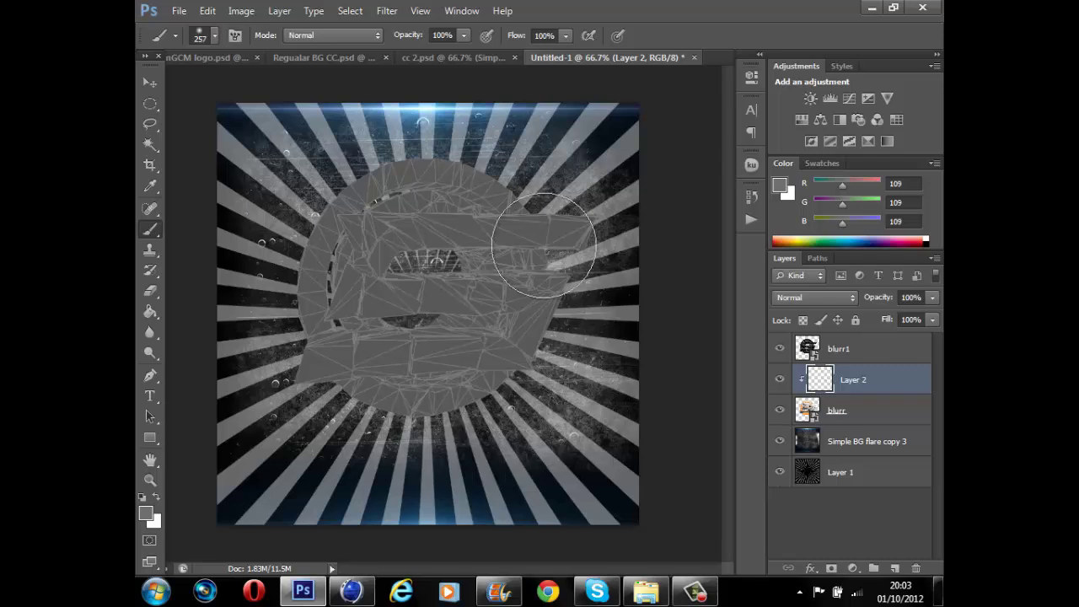
# - Blend Layer 2 as Overlay at 94% opacity
pyautogui.click(149, 82)
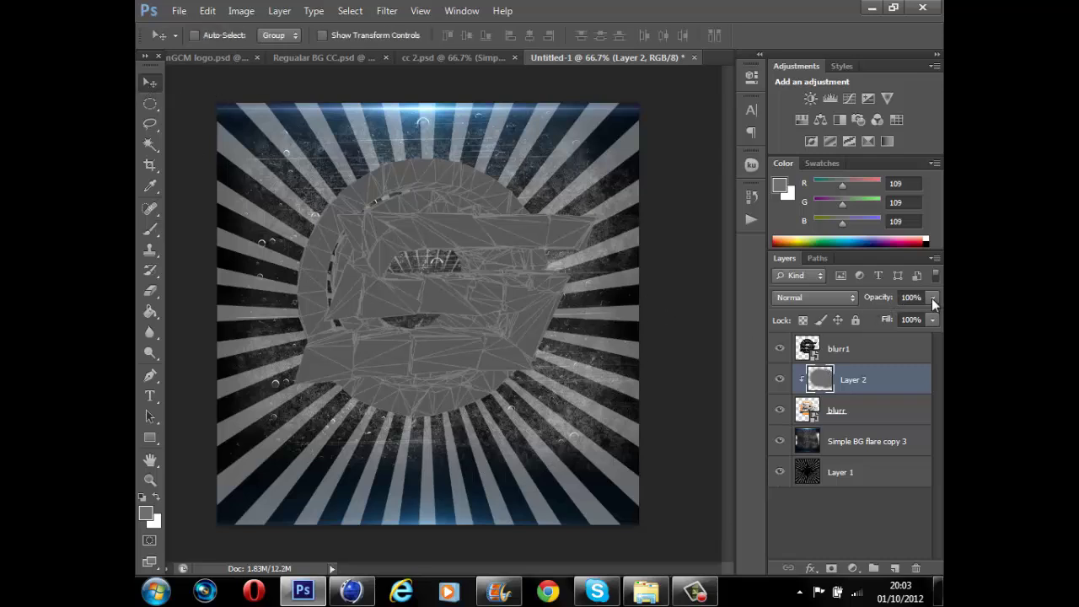
pyautogui.moveTo(933, 298); pyautogui.dragTo(884, 316)
pyautogui.click(808, 298)
pyautogui.click(796, 193)
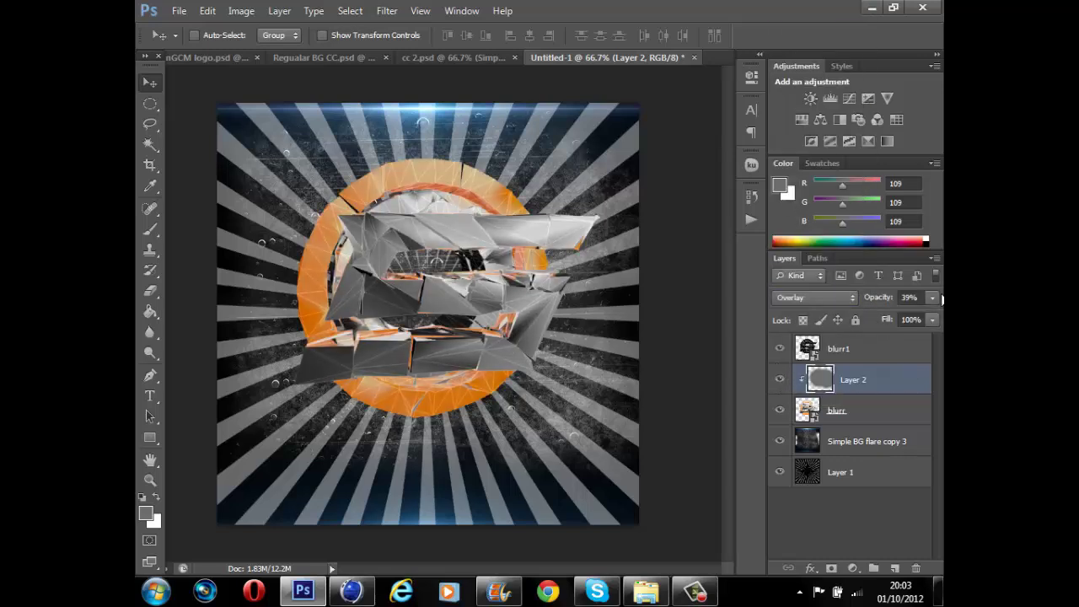
pyautogui.click(933, 298)
pyautogui.click(927, 318)
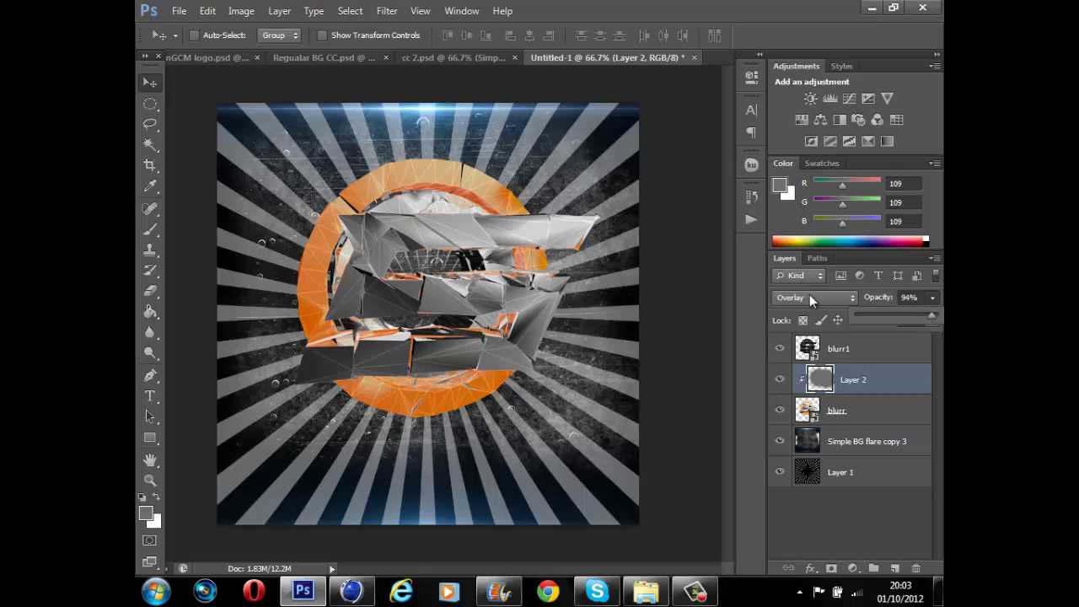
pyautogui.click(779, 380)
pyautogui.click(779, 380)
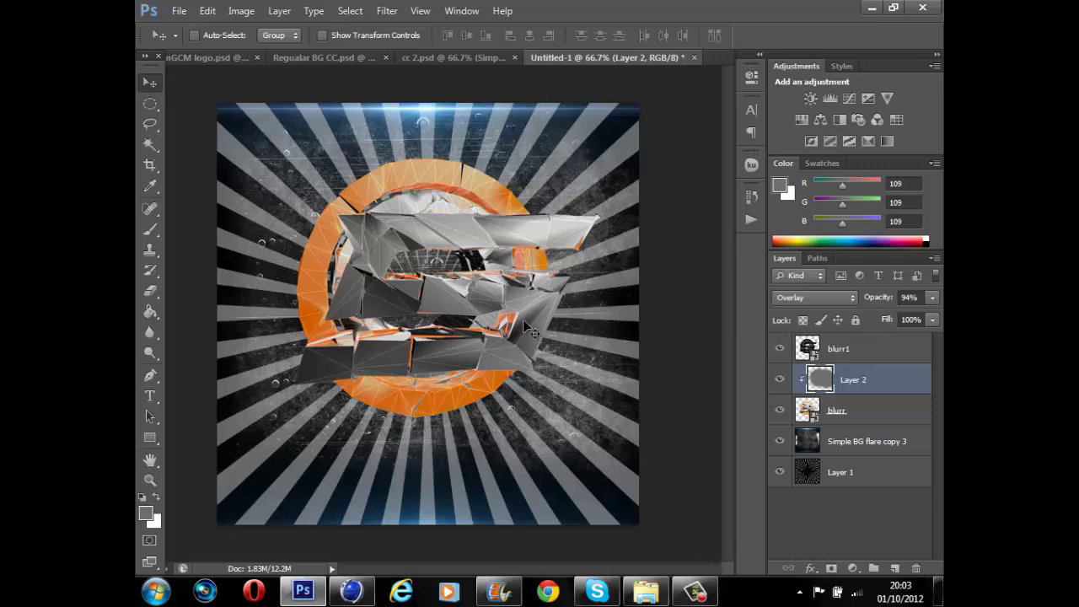
# - Bring the CC BY Xenon group from cc 2.psd to the top of Untitled-1's layers
pyautogui.click(452, 59)
pyautogui.click(839, 345)
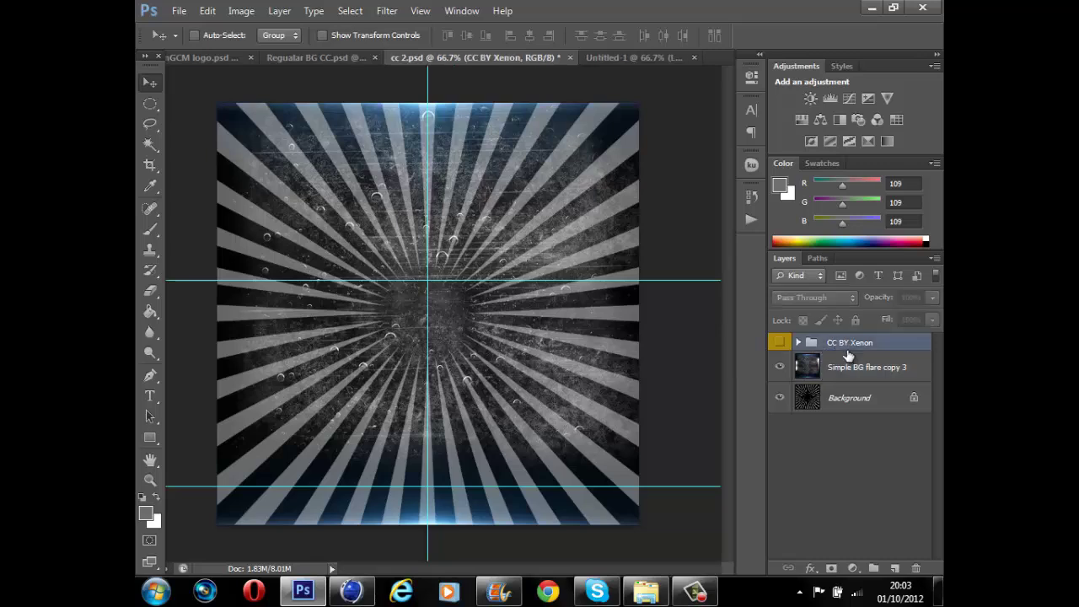
pyautogui.moveTo(475, 95); pyautogui.dragTo(550, 230)
pyautogui.moveTo(843, 373); pyautogui.dragTo(847, 343)
# - Expand the CC BY Xenon group and preview its GREEN, YELLOW and PURPLE folders
pyautogui.click(782, 342)
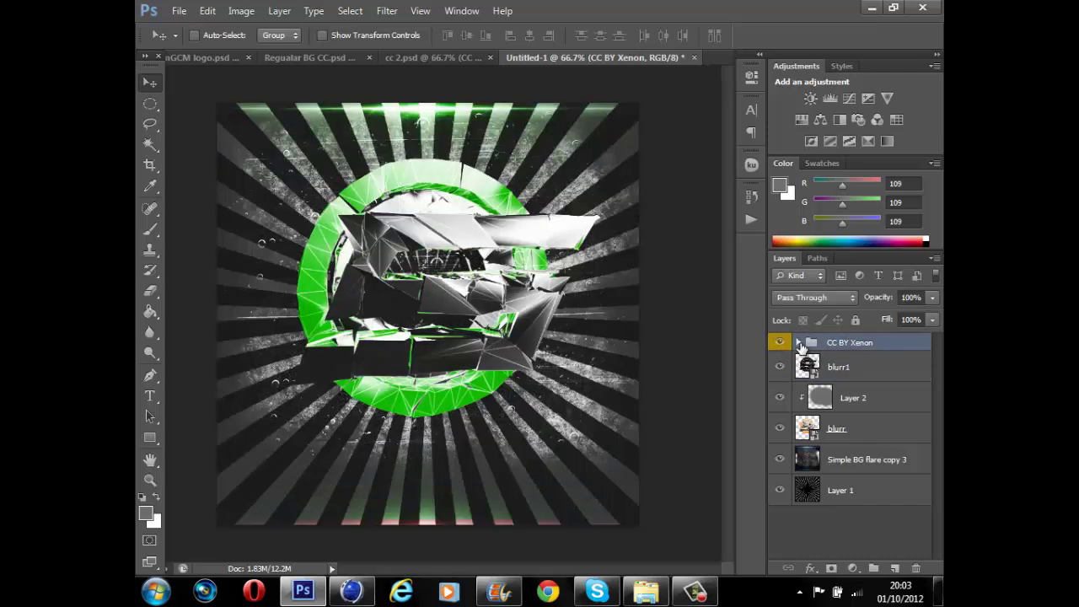
pyautogui.click(798, 342)
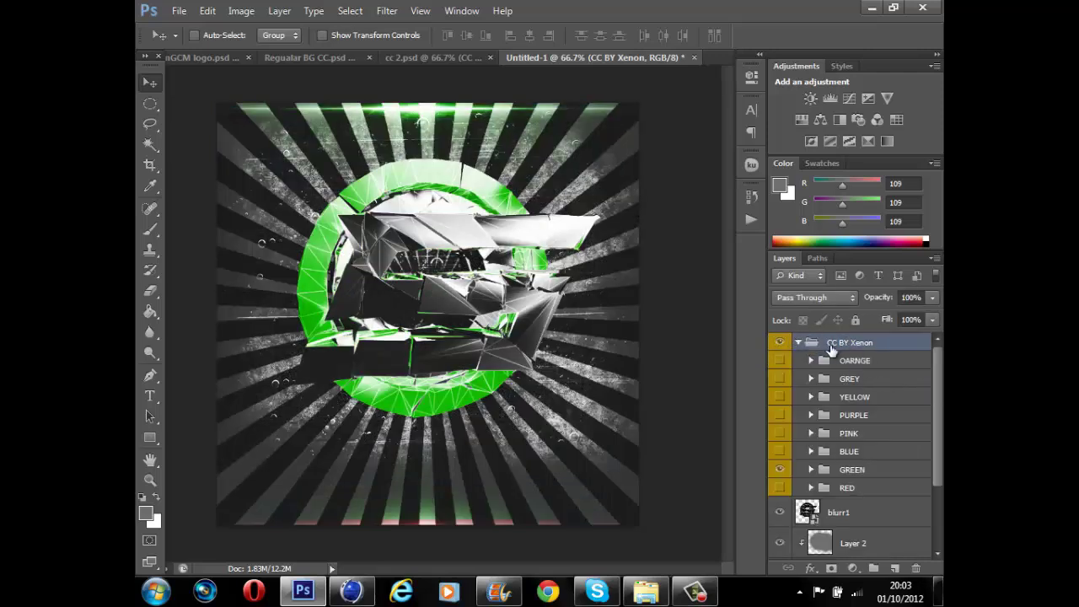
pyautogui.click(779, 470)
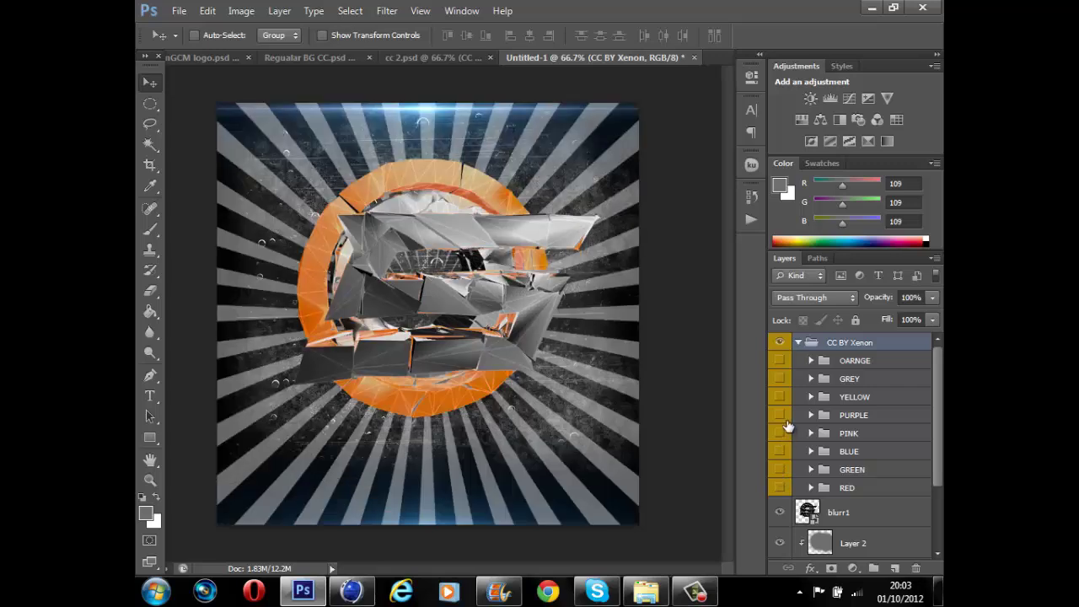
pyautogui.click(779, 378)
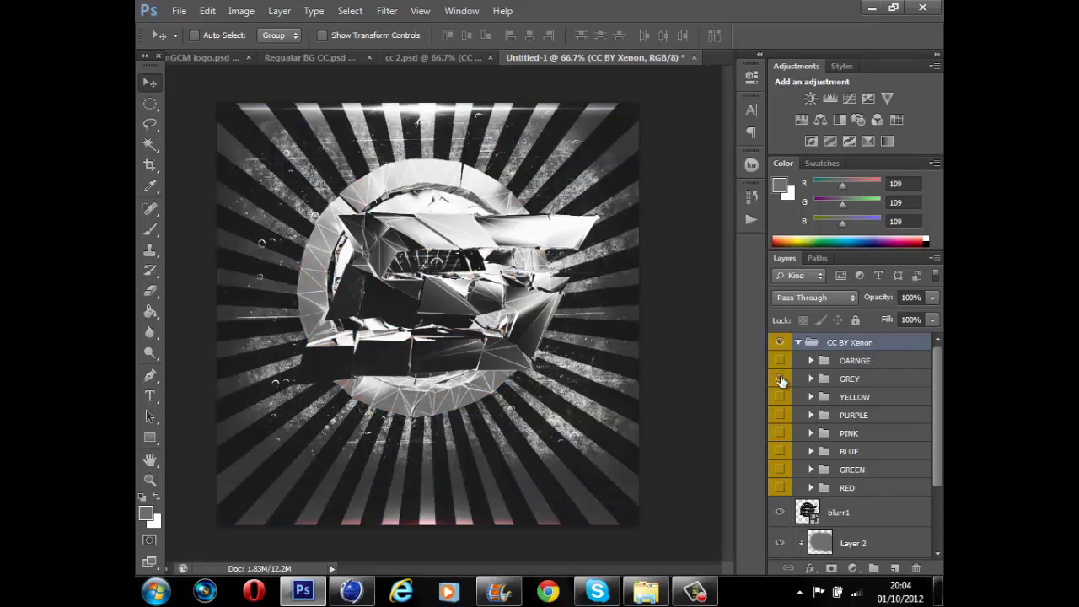
pyautogui.click(779, 379)
pyautogui.click(780, 397)
pyautogui.click(780, 396)
pyautogui.click(781, 415)
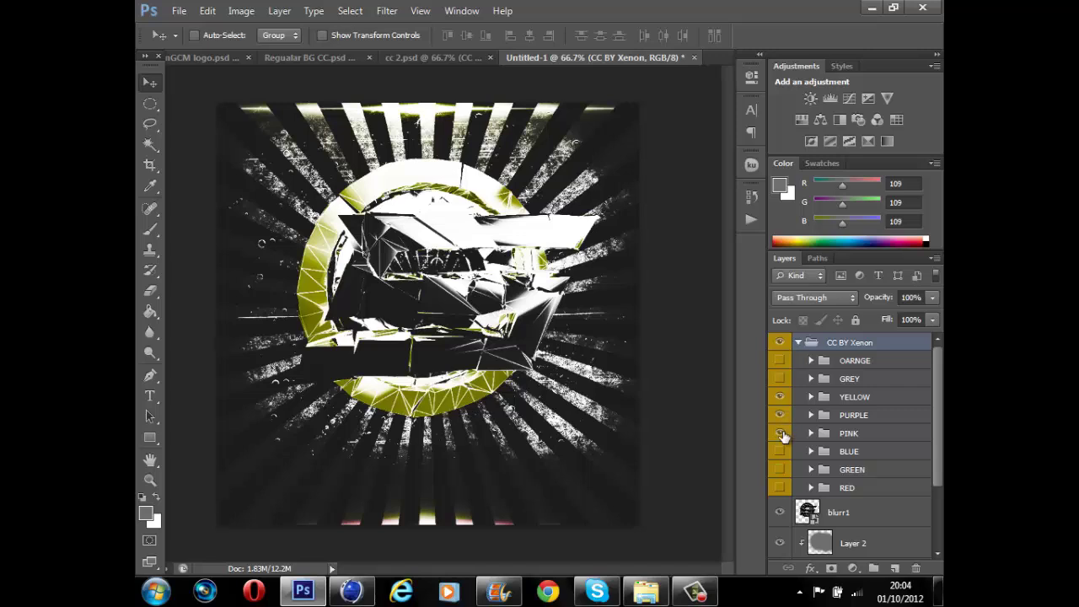
# - Hide every colour folder except PINK, turning the ring pink
pyautogui.click(781, 433)
pyautogui.click(780, 473)
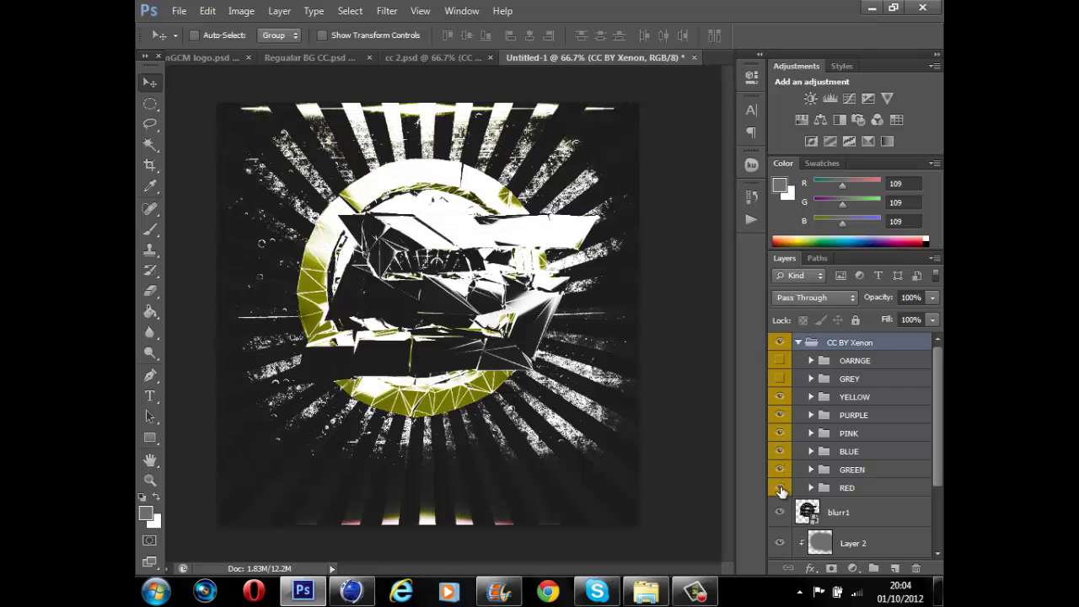
pyautogui.click(780, 470)
pyautogui.click(780, 451)
pyautogui.click(780, 415)
pyautogui.click(780, 396)
pyautogui.click(780, 488)
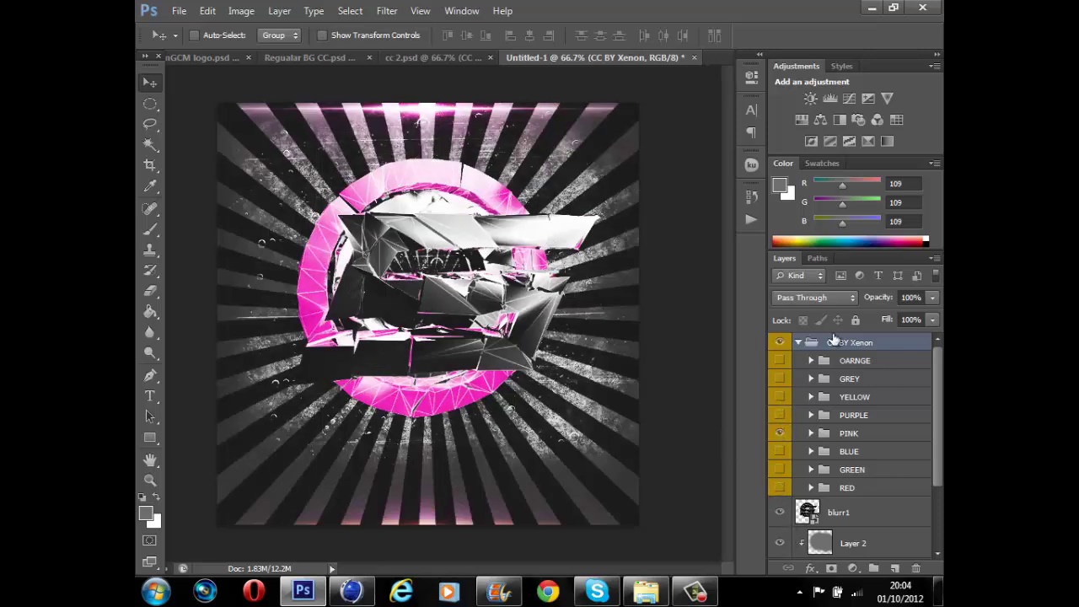
pyautogui.click(780, 434)
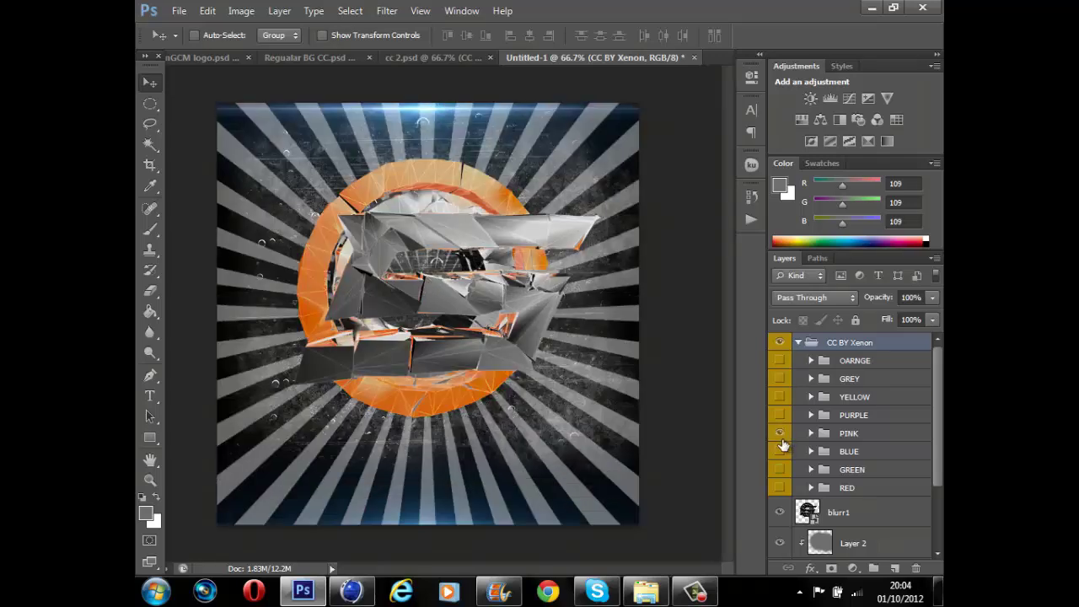
pyautogui.click(781, 435)
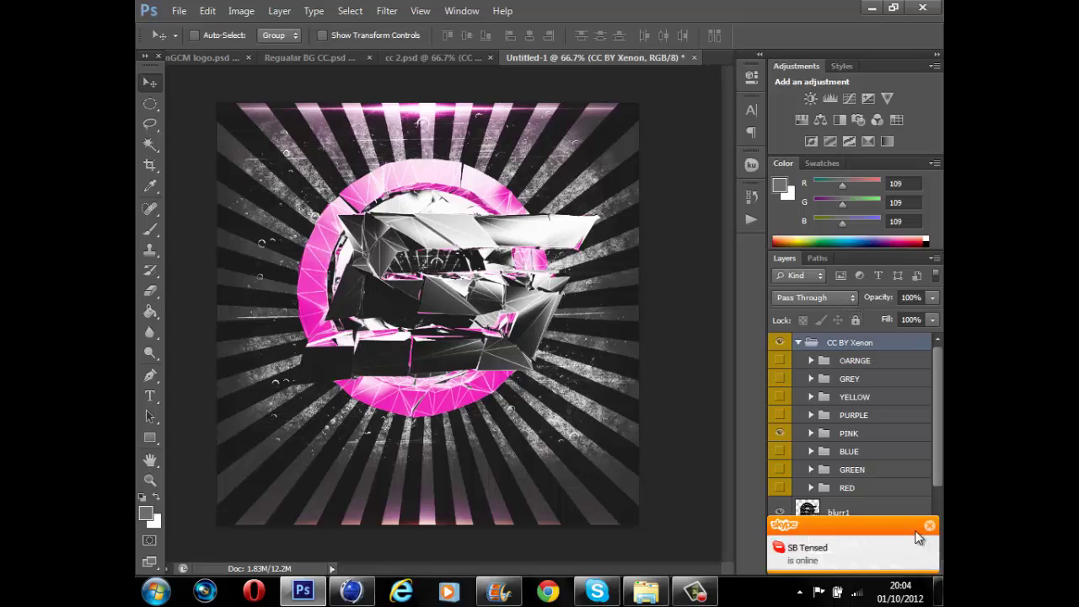
pyautogui.click(930, 527)
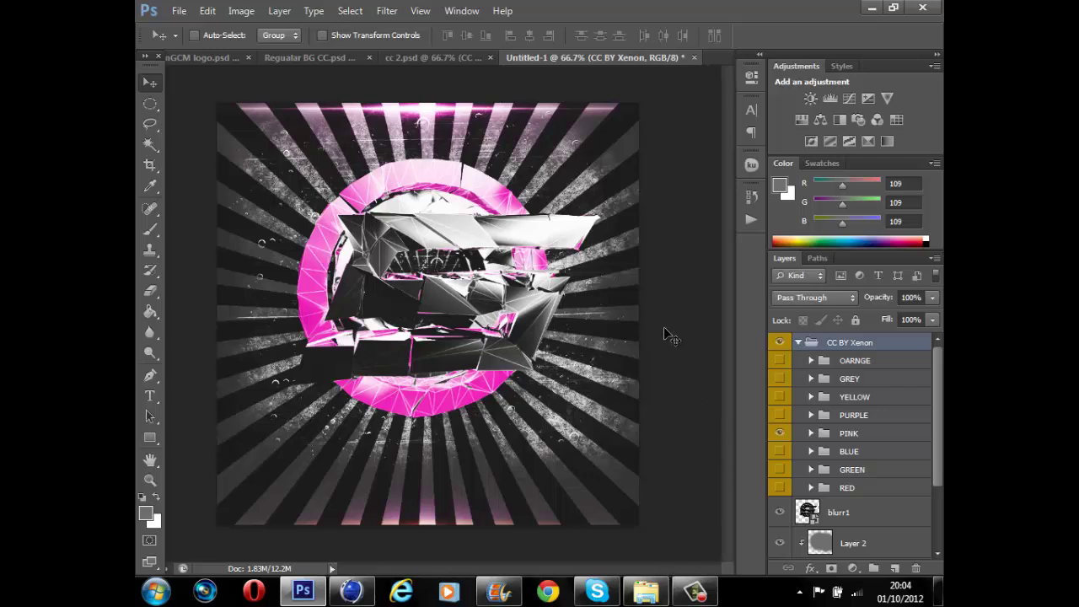
# - Add a new Layer 3 above the CC BY Xenon group
pyautogui.click(877, 521)
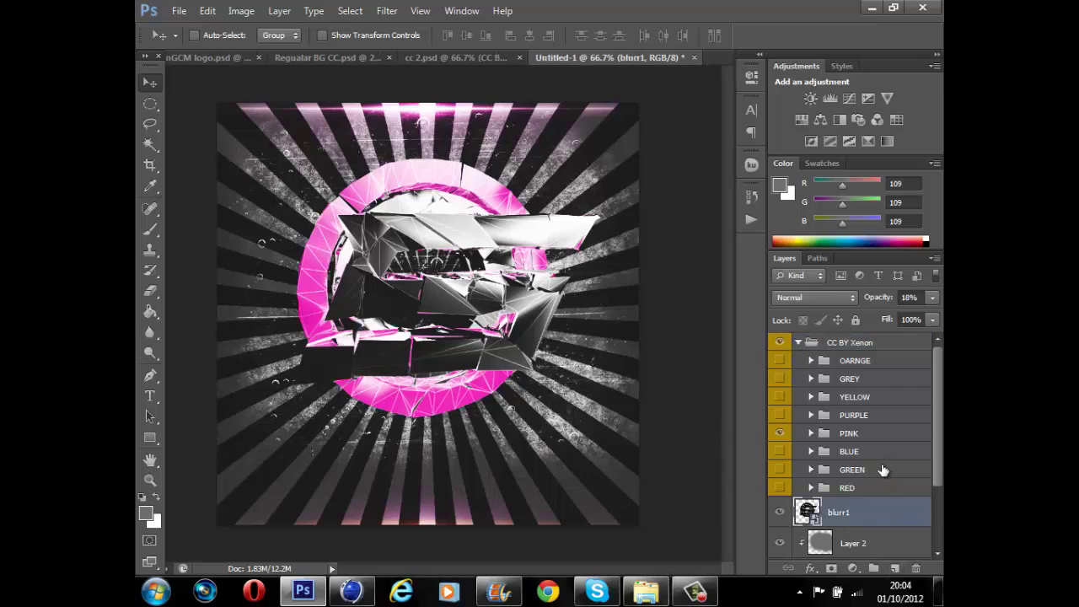
pyautogui.click(856, 344)
pyautogui.click(894, 567)
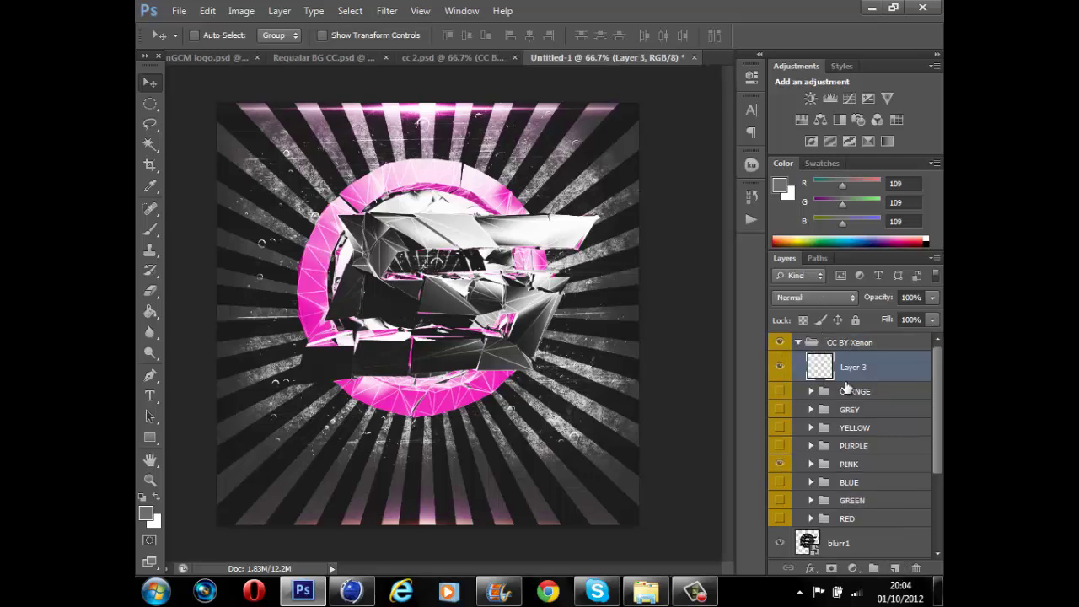
pyautogui.moveTo(822, 376); pyautogui.dragTo(849, 342)
pyautogui.click(798, 343)
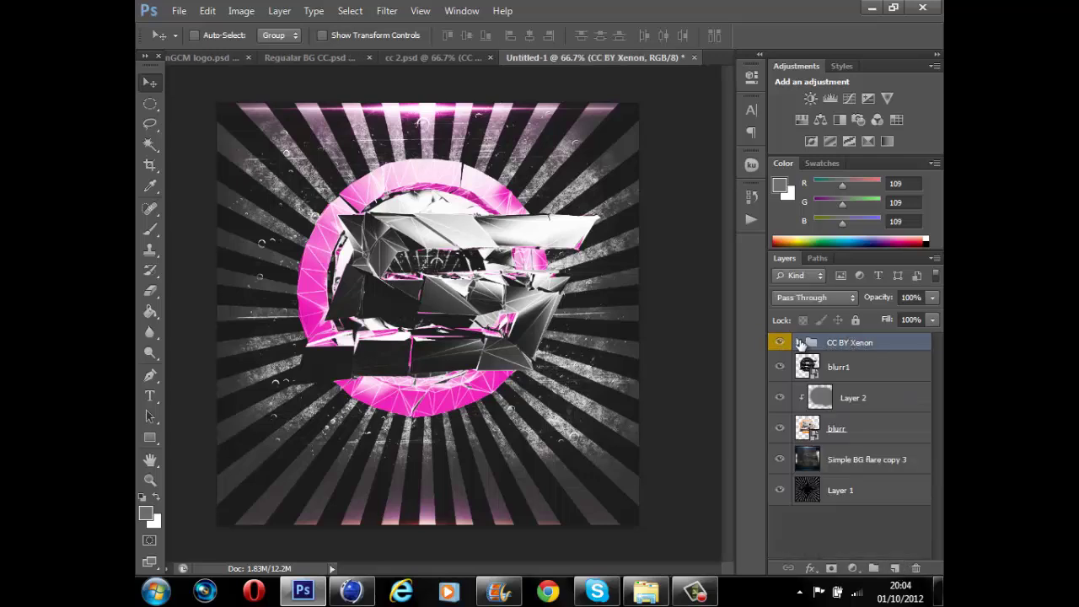
pyautogui.click(798, 343)
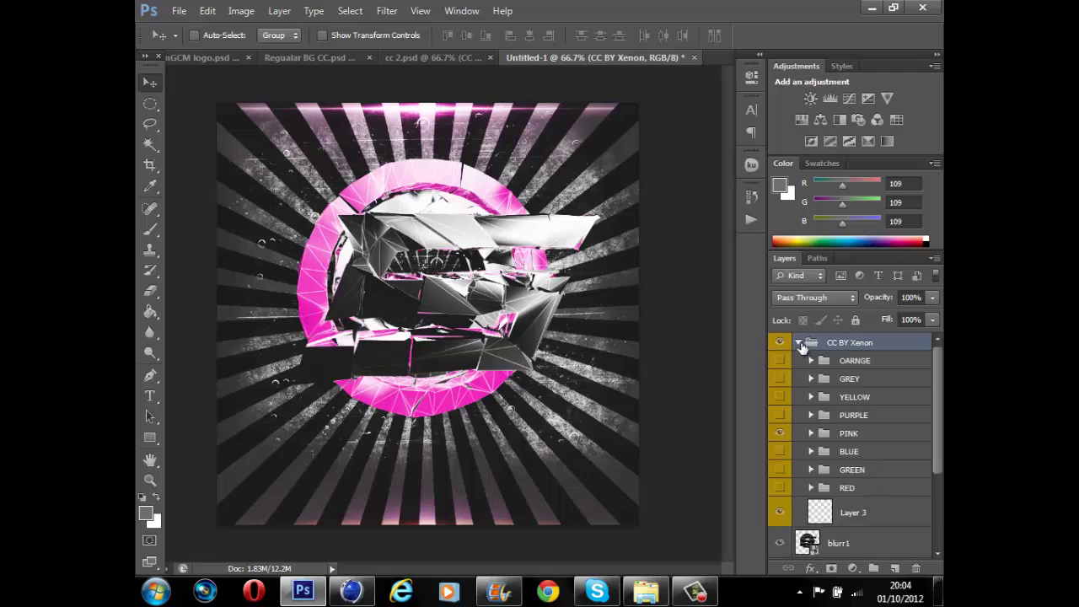
pyautogui.moveTo(857, 515); pyautogui.dragTo(848, 337)
pyautogui.click(799, 373)
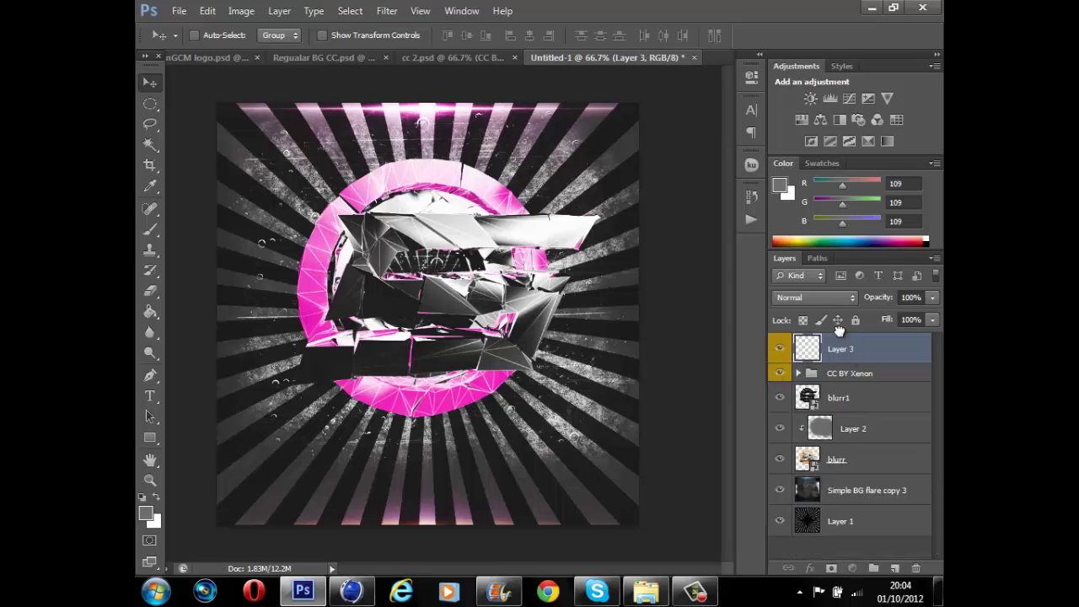
pyautogui.click(781, 350)
pyautogui.click(782, 351)
# - Set the foreground colour to a pale pink
pyautogui.click(152, 435)
pyautogui.press('i')
pyautogui.click(782, 184)
pyautogui.write('ffffff')
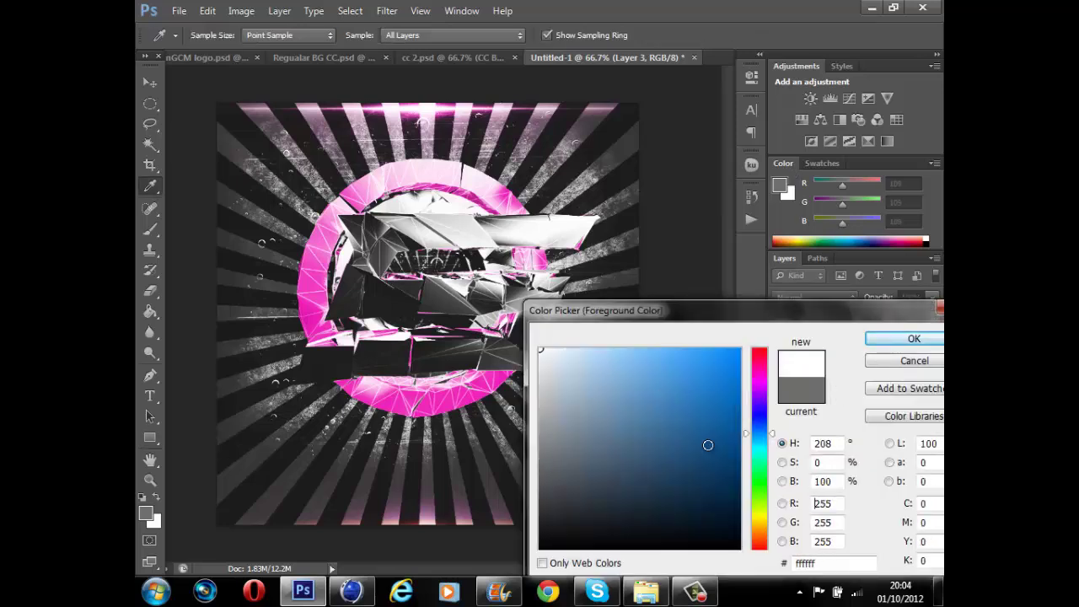
pyautogui.moveTo(759, 432); pyautogui.dragTo(759, 383)
pyautogui.click(652, 358)
pyautogui.click(597, 349)
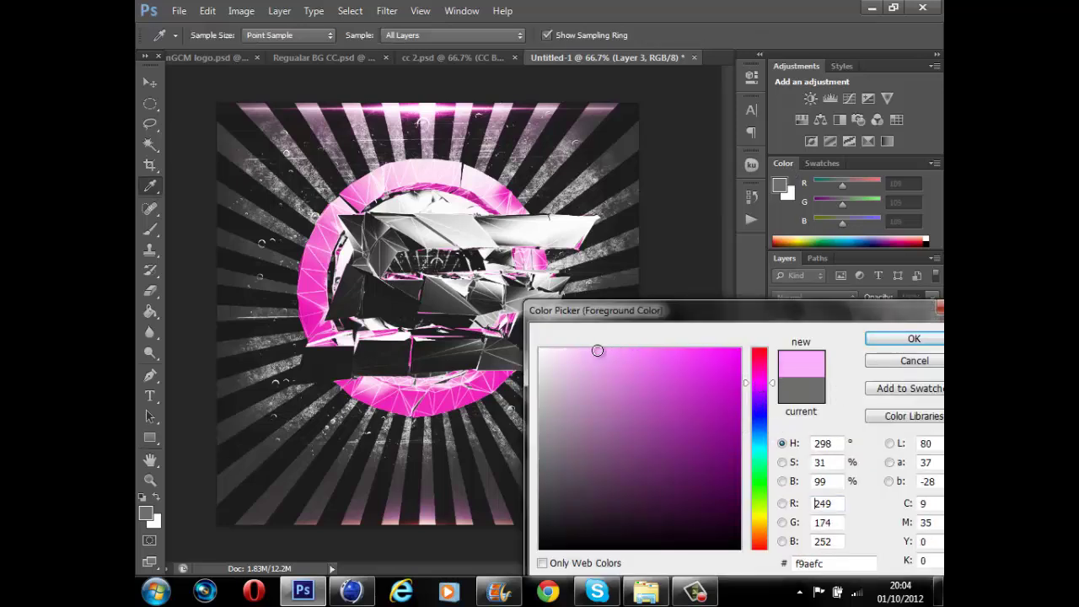
pyautogui.click(588, 351)
pyautogui.click(914, 338)
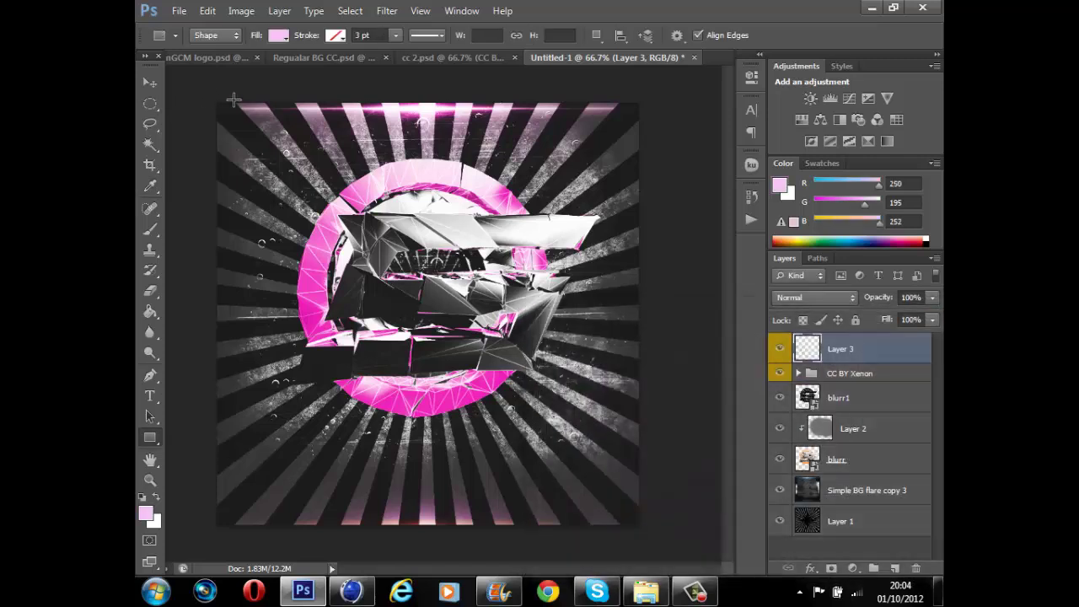
# - Draw a canvas-sized pale pink rectangle and blend it as Overlay at 44% opacity
pyautogui.moveTo(205, 91); pyautogui.dragTo(657, 539)
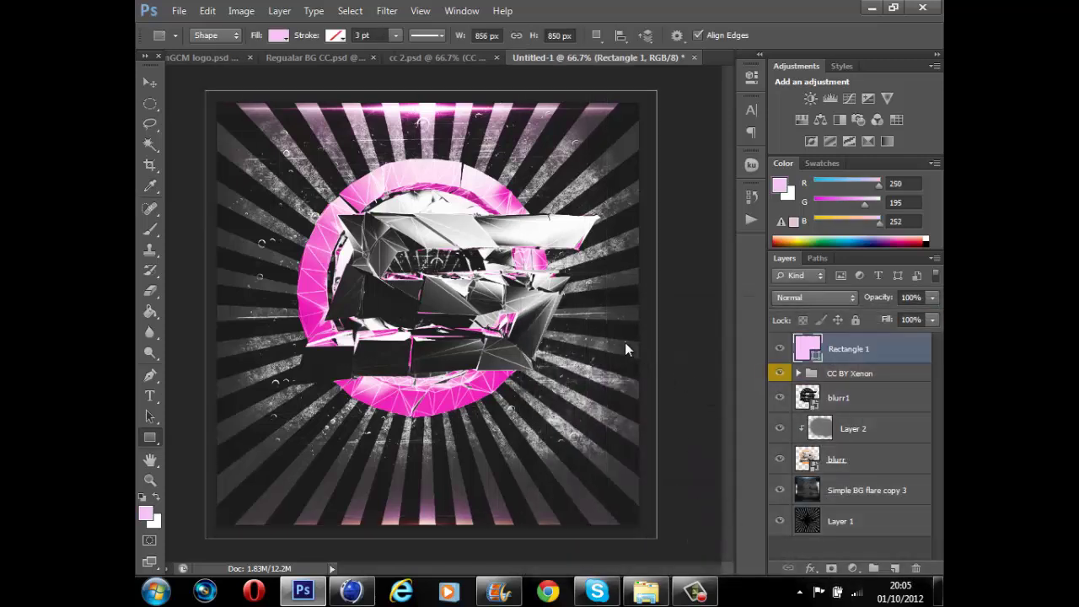
pyautogui.press('v')
pyautogui.click(772, 295)
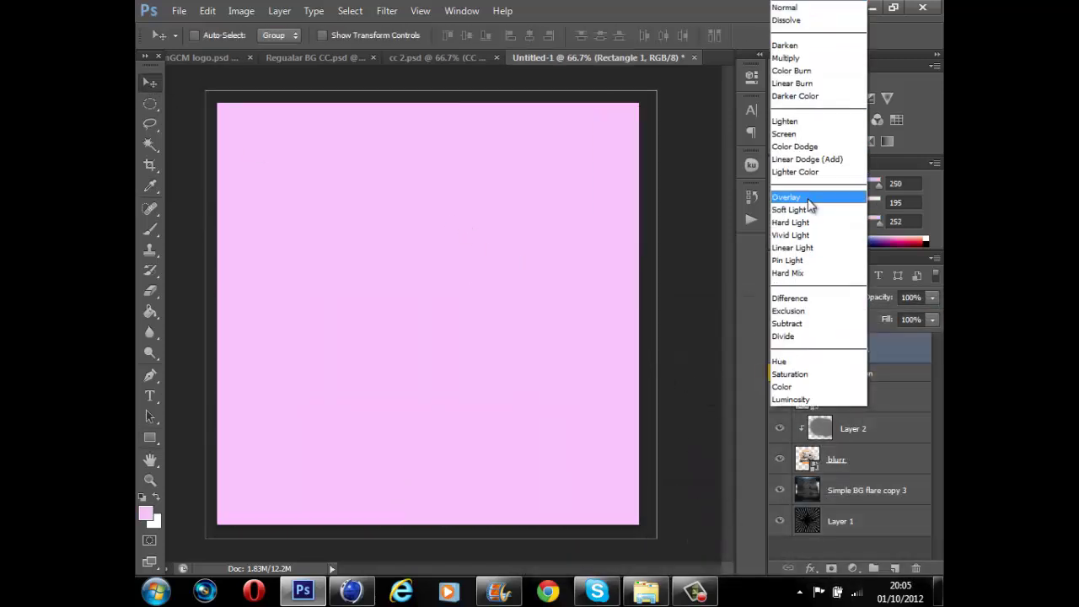
pyautogui.click(808, 199)
pyautogui.click(931, 299)
pyautogui.moveTo(904, 315); pyautogui.dragTo(885, 315)
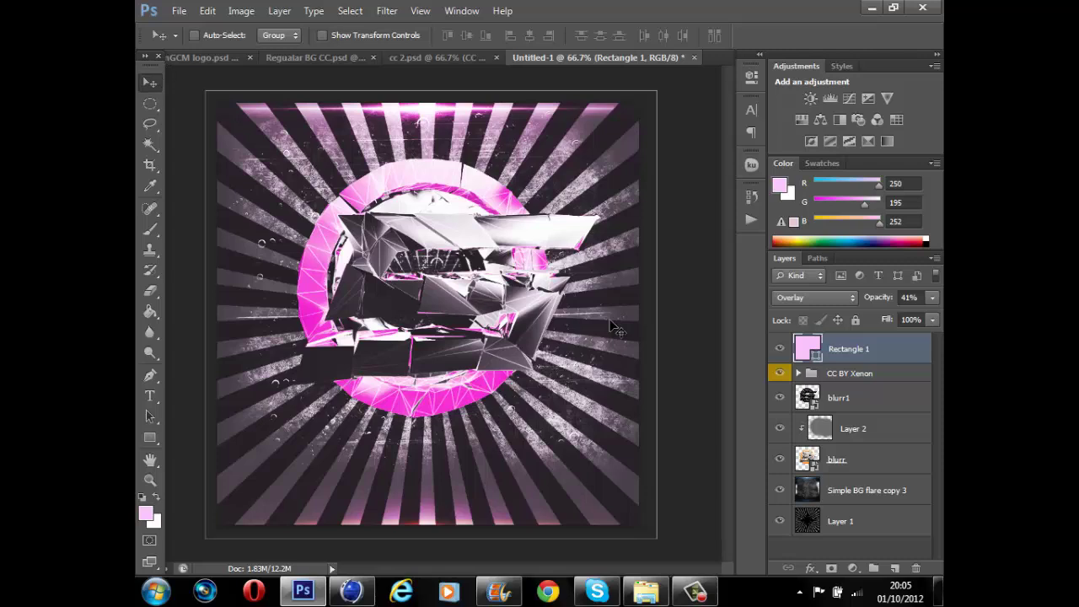
pyautogui.click(777, 349)
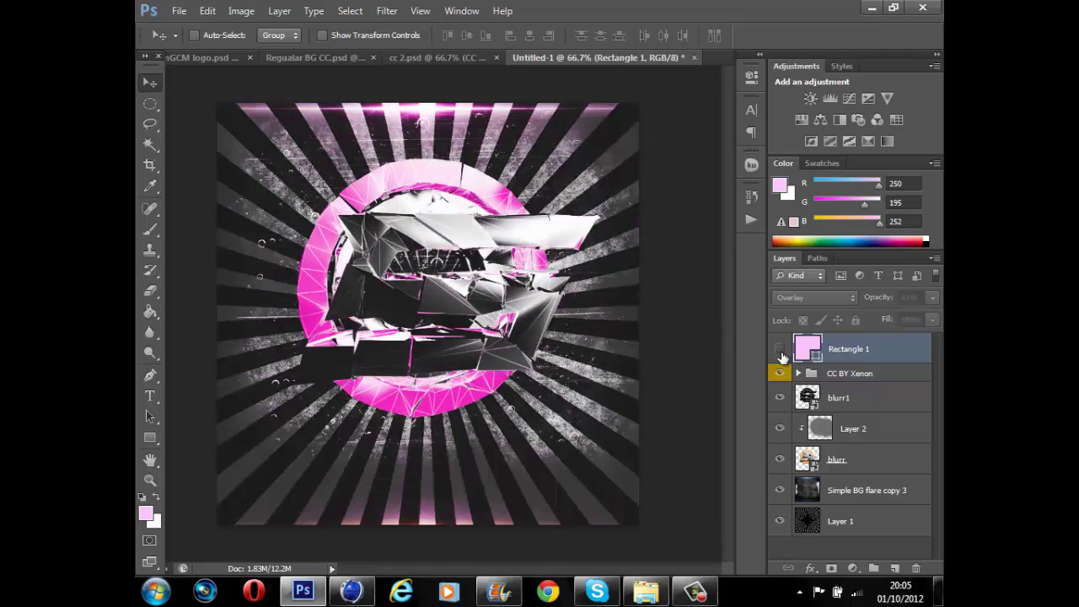
pyautogui.click(780, 349)
pyautogui.click(780, 349)
pyautogui.click(779, 349)
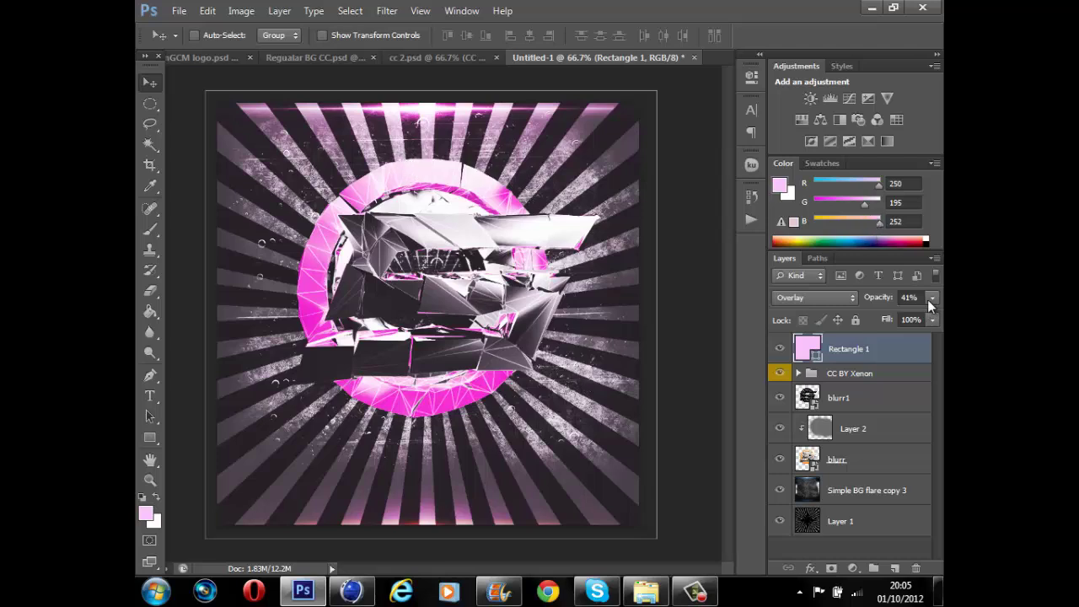
pyautogui.moveTo(931, 302); pyautogui.dragTo(894, 318)
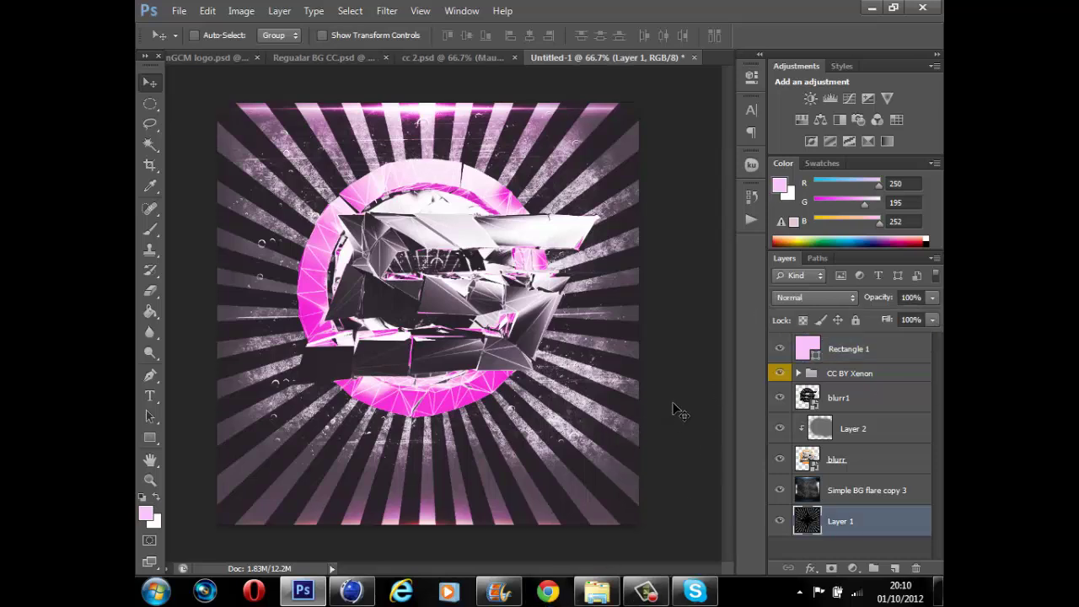
# - In Explorer, go from the Desktop into yt stuff and open the tex folder
pyautogui.click(597, 591)
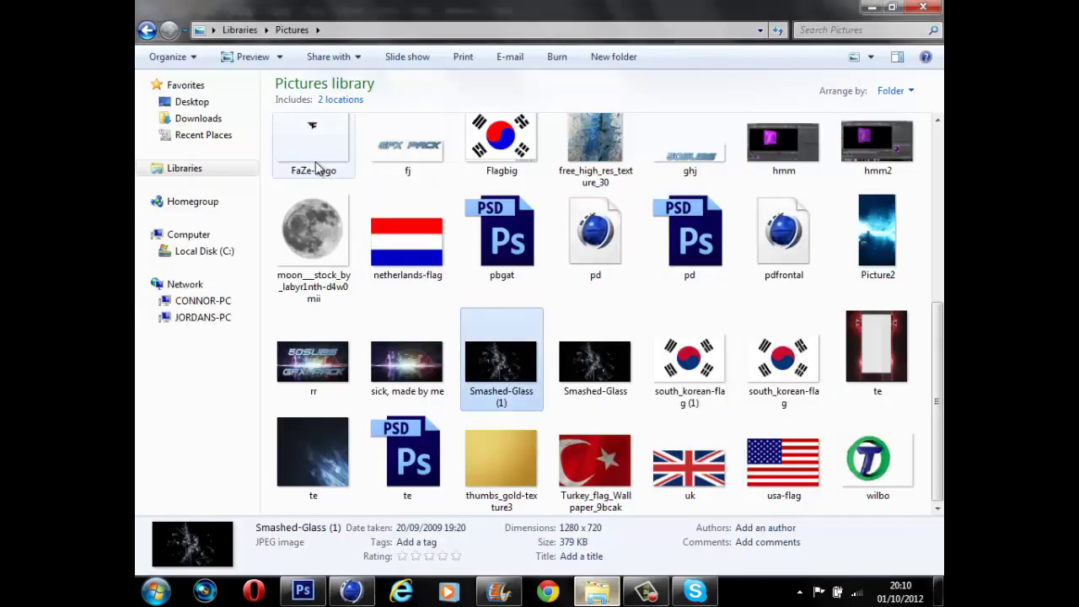
pyautogui.click(190, 102)
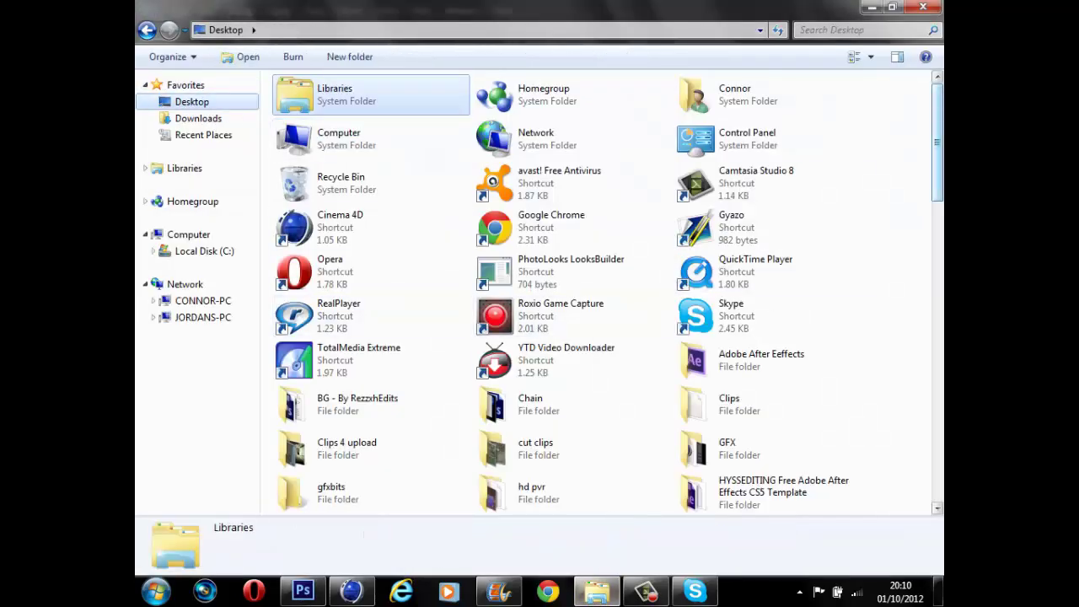
pyautogui.moveTo(930, 108); pyautogui.dragTo(934, 211)
pyautogui.doubleClick(584, 376)
pyautogui.click(334, 342)
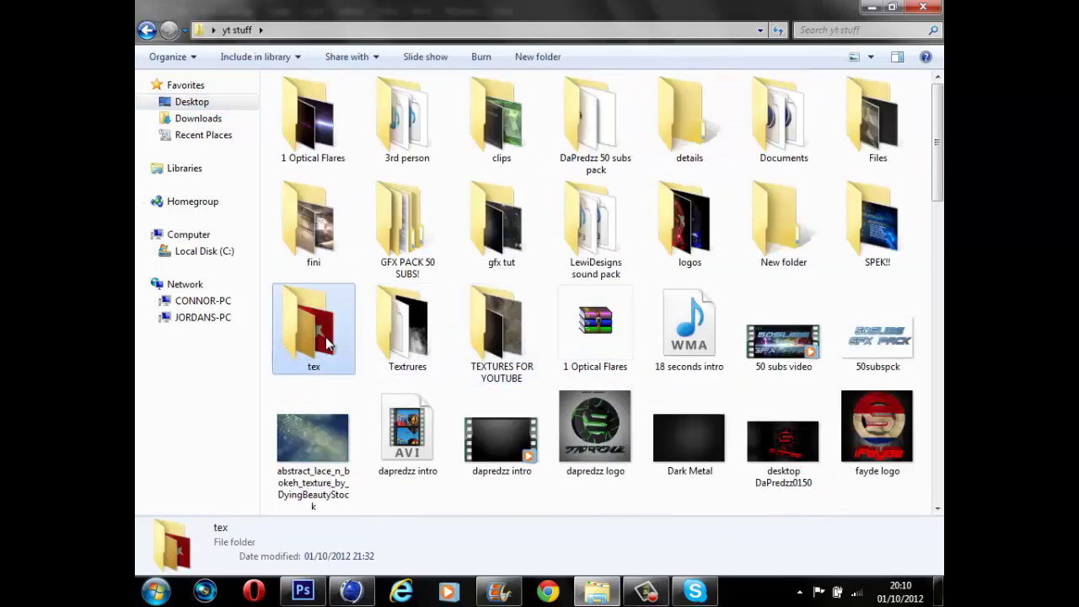
pyautogui.doubleClick(334, 342)
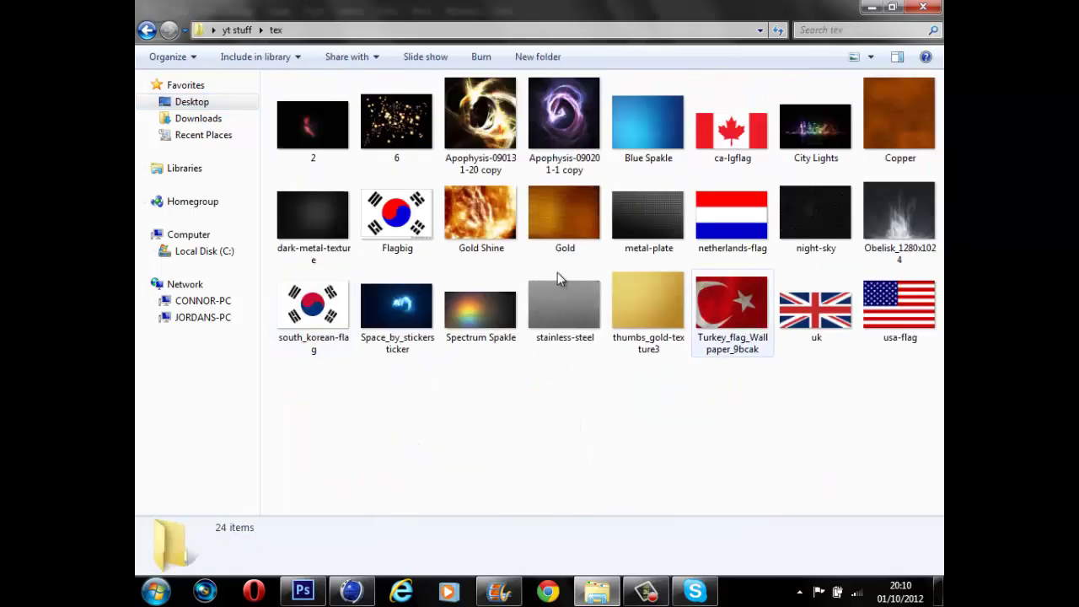
# - Drag the night-sky image into the document and stretch it across the canvas
pyautogui.moveTo(808, 239); pyautogui.dragTo(414, 485)
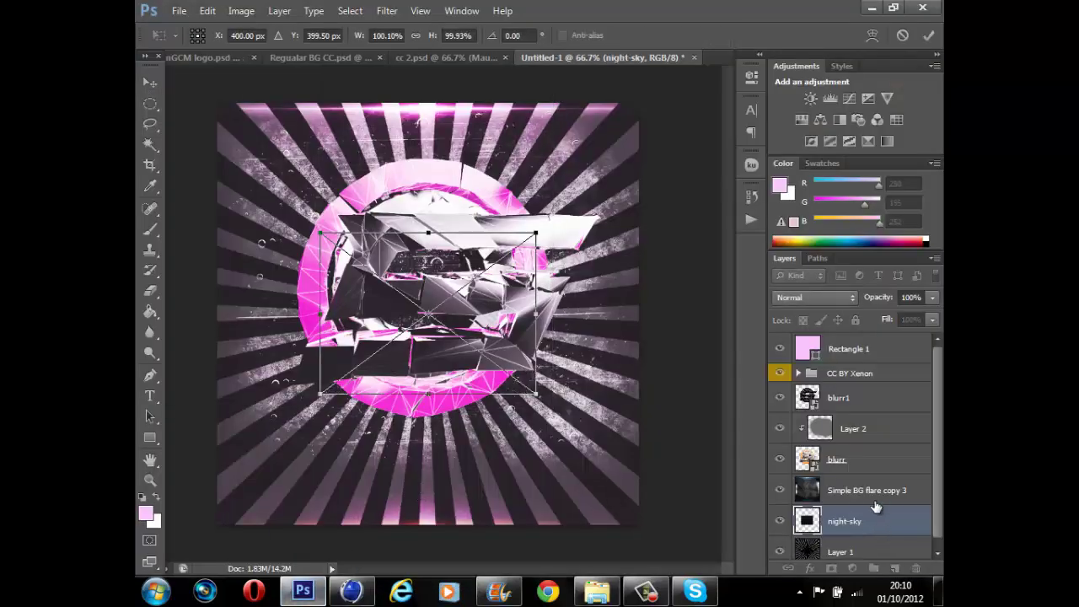
pyautogui.moveTo(541, 230); pyautogui.dragTo(638, 103)
pyautogui.moveTo(322, 393); pyautogui.dragTo(217, 525)
pyautogui.click(150, 82)
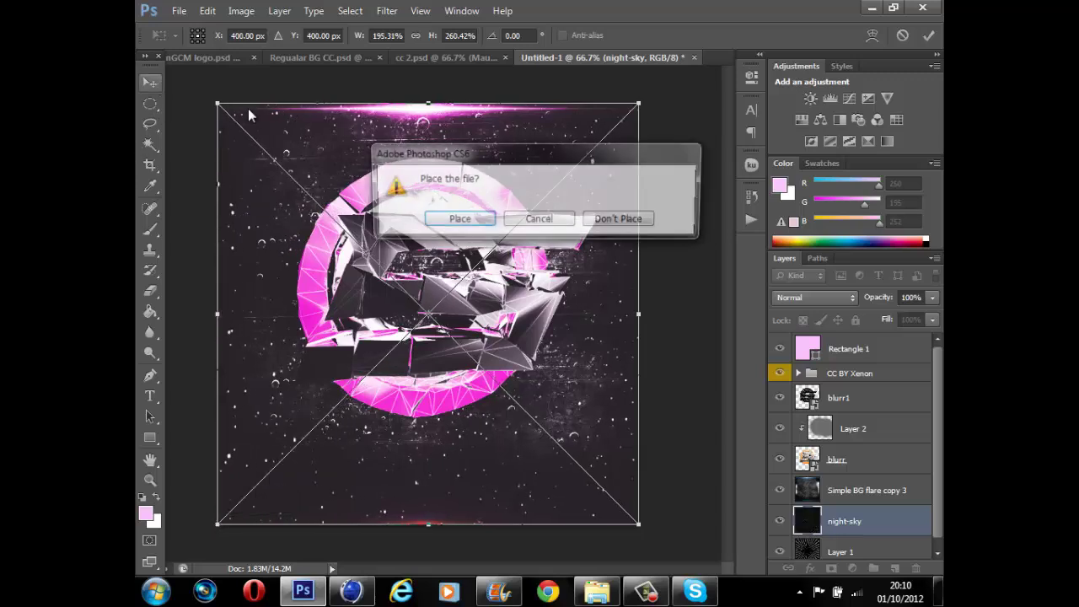
pyautogui.click(444, 220)
# - Move the night-sky layer higher and fade it to 22% opacity with Normal blending
pyautogui.click(933, 298)
pyautogui.moveTo(874, 315)
pyautogui.mouseDown()
pyautogui.moveTo(862, 315)
pyautogui.moveTo(886, 314)
pyautogui.mouseUp()
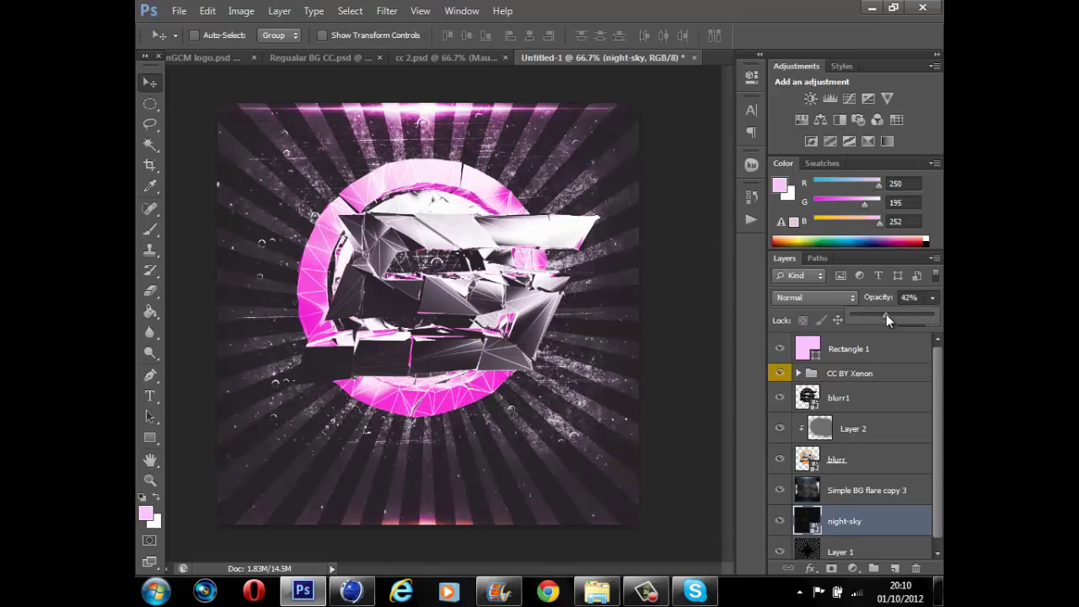
pyautogui.click(818, 298)
pyautogui.click(802, 134)
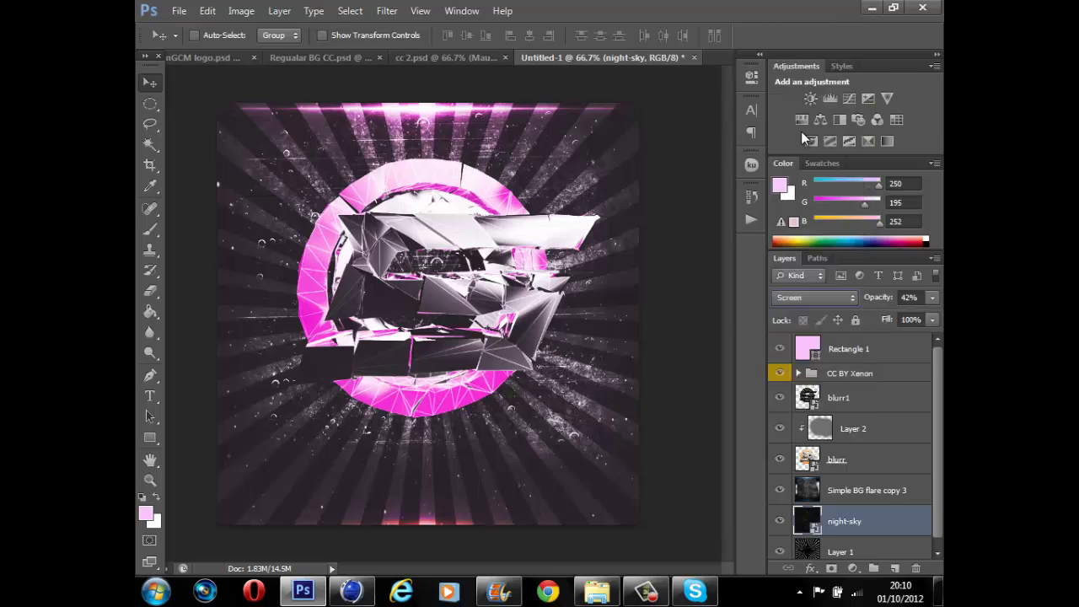
pyautogui.click(815, 298)
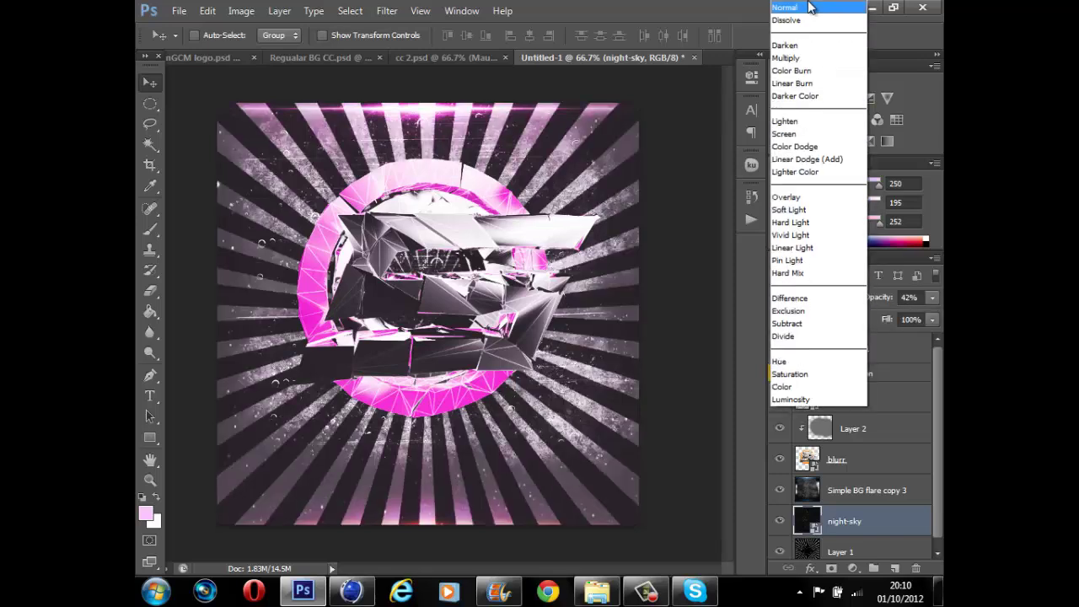
pyautogui.click(805, 7)
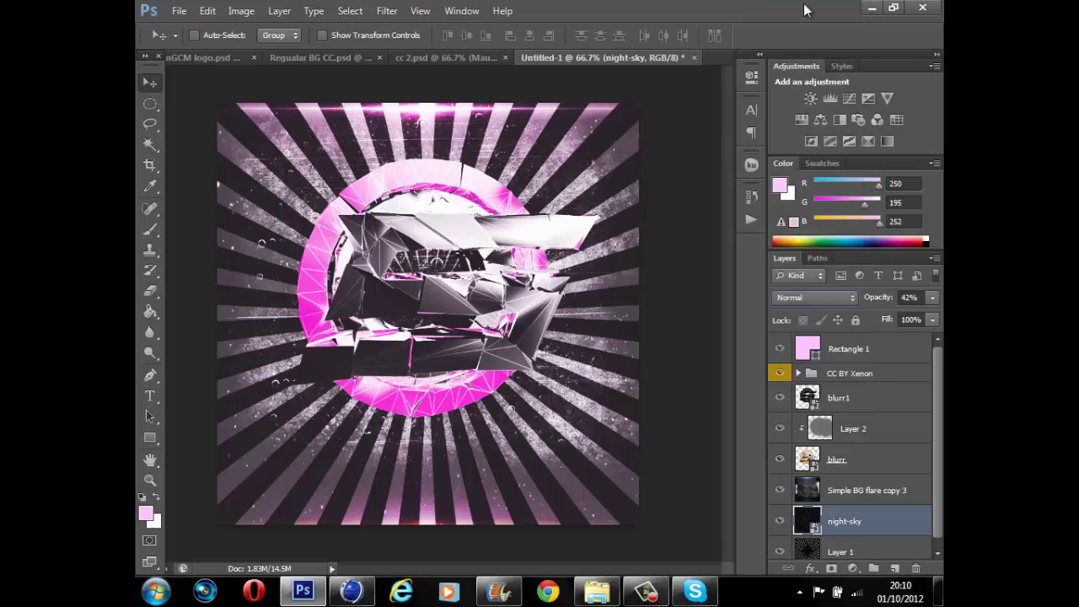
pyautogui.moveTo(879, 521); pyautogui.dragTo(864, 418)
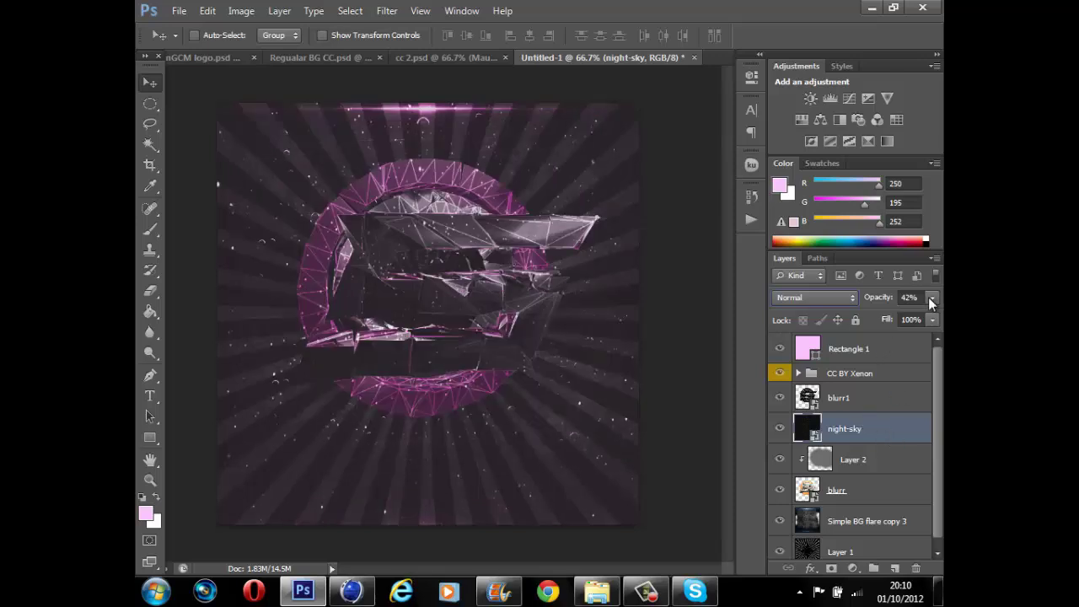
pyautogui.click(932, 297)
pyautogui.moveTo(872, 312); pyautogui.dragTo(868, 314)
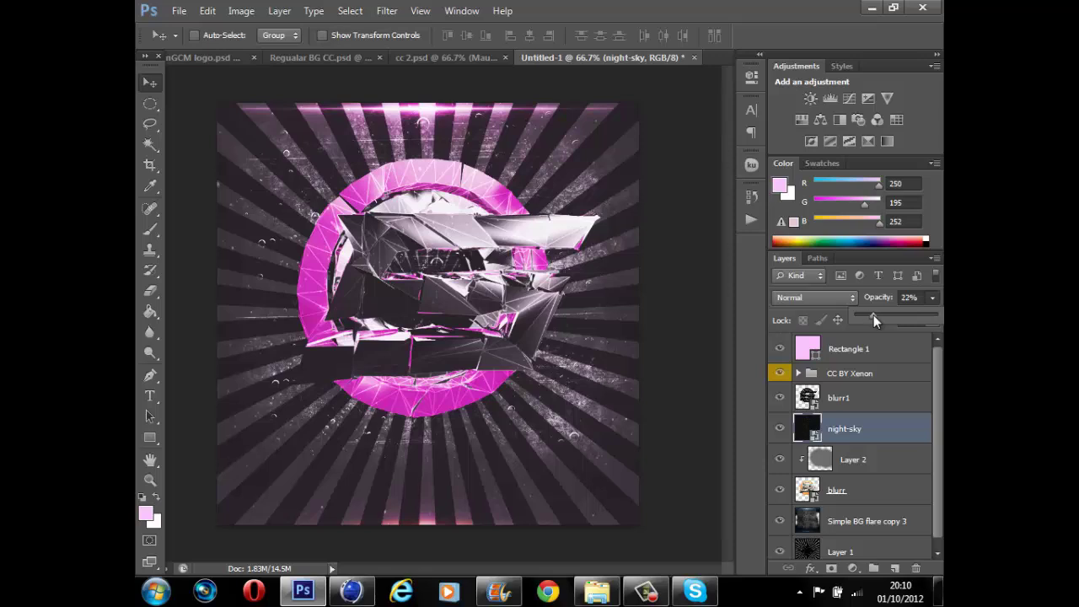
pyautogui.click(780, 430)
pyautogui.click(780, 430)
pyautogui.click(781, 430)
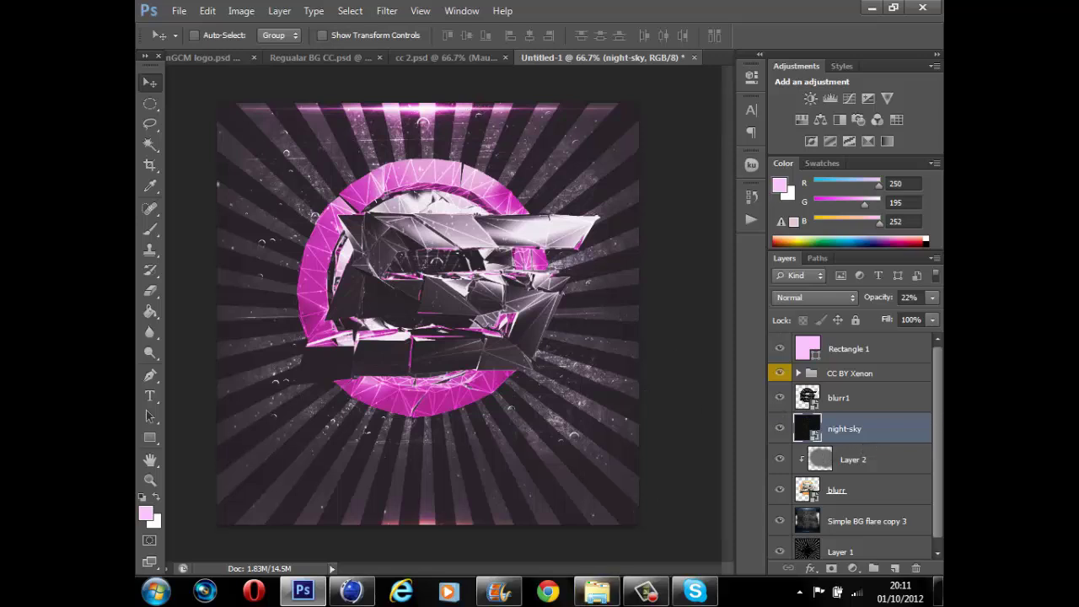
pyautogui.scroll(-1, 932, 398)
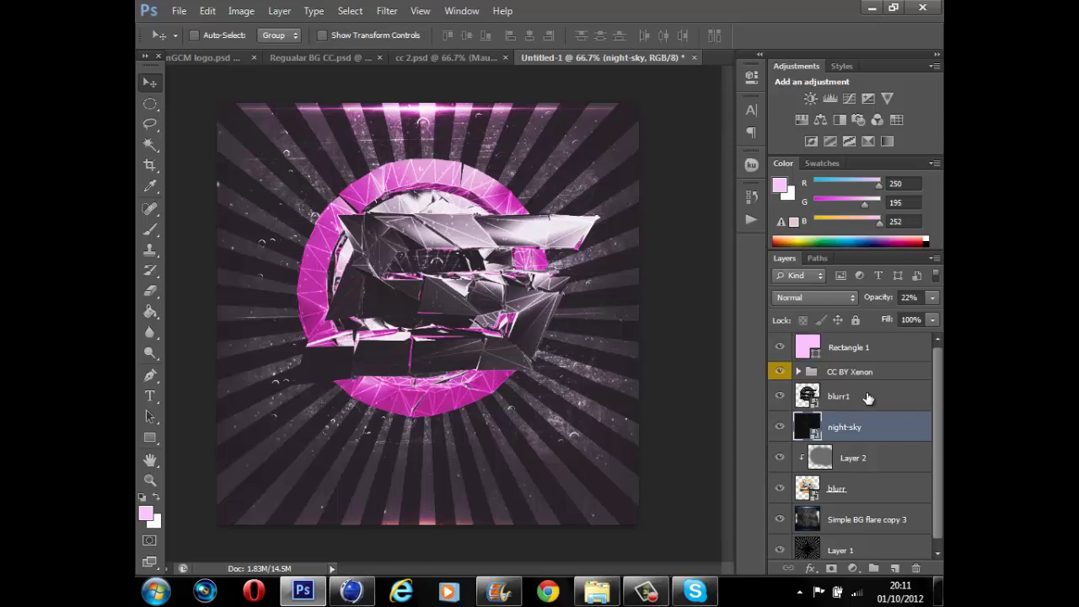
# - Add an empty layer above blurr1 and set the Type tool's font to Bebas
pyautogui.click(872, 398)
pyautogui.click(895, 568)
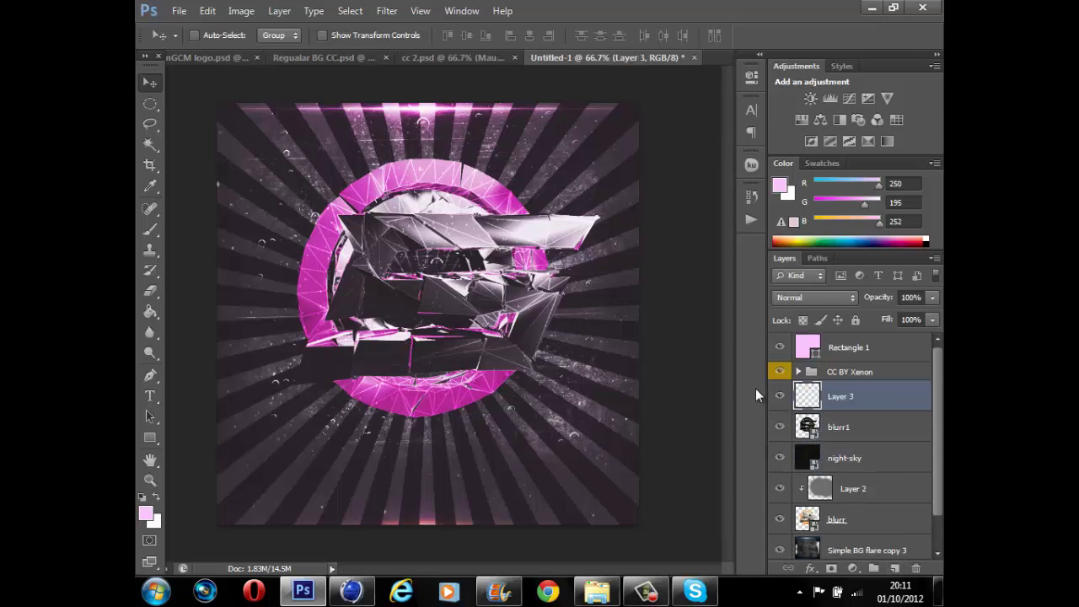
pyautogui.click(151, 400)
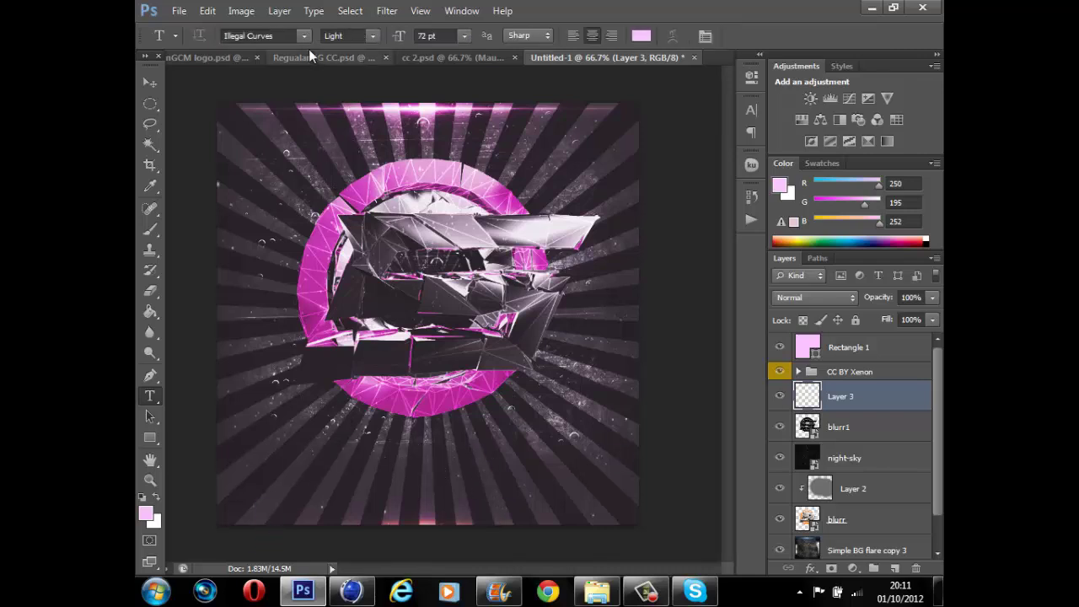
pyautogui.click(307, 39)
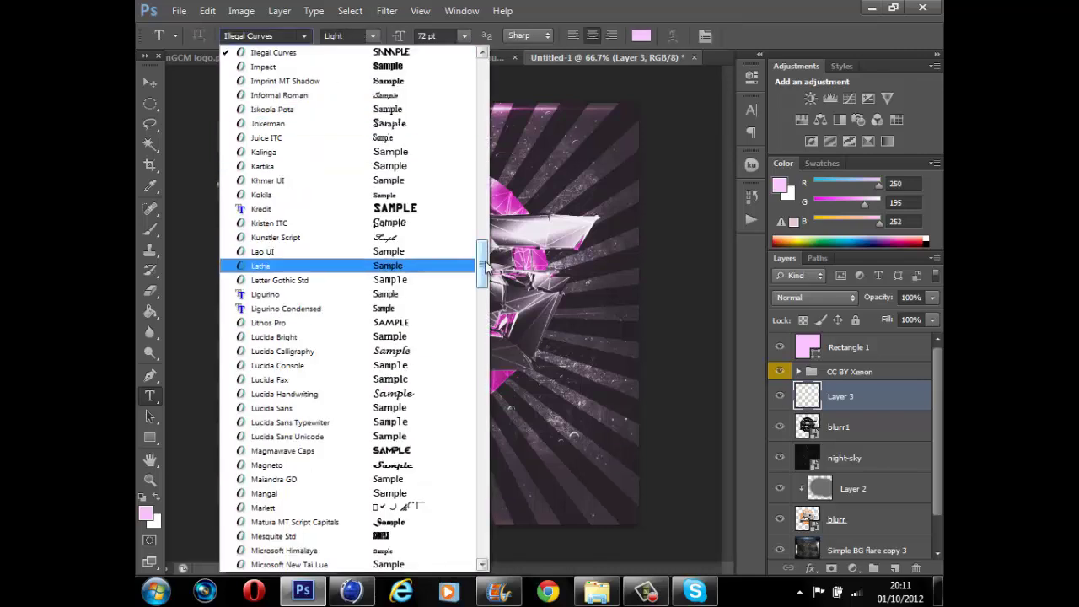
pyautogui.moveTo(484, 265); pyautogui.dragTo(486, 156)
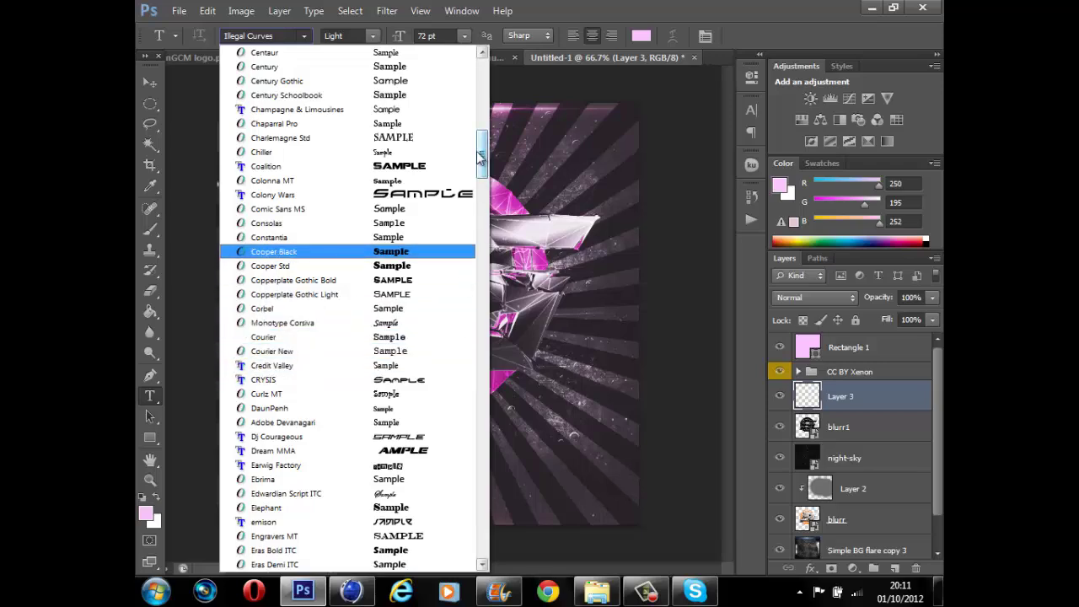
pyautogui.moveTo(480, 156); pyautogui.dragTo(479, 80)
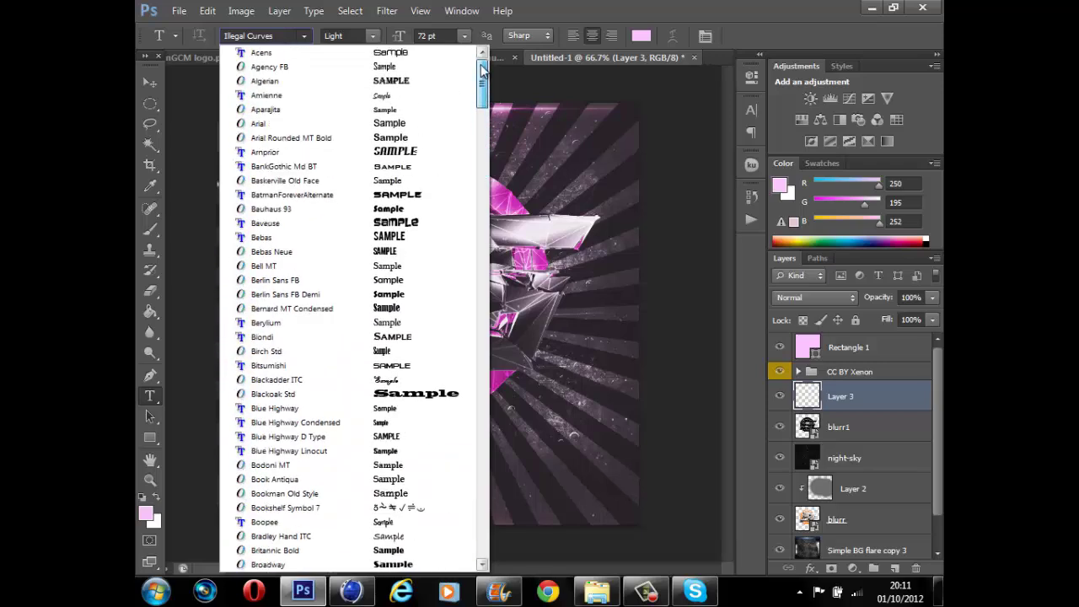
pyautogui.moveTo(484, 78); pyautogui.dragTo(483, 87)
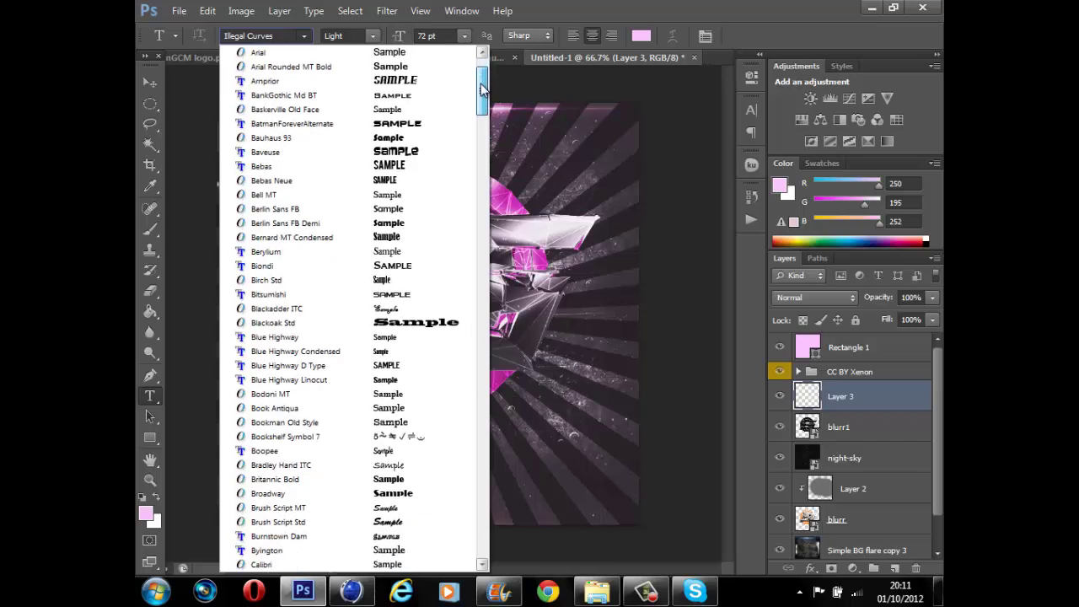
pyautogui.click(427, 166)
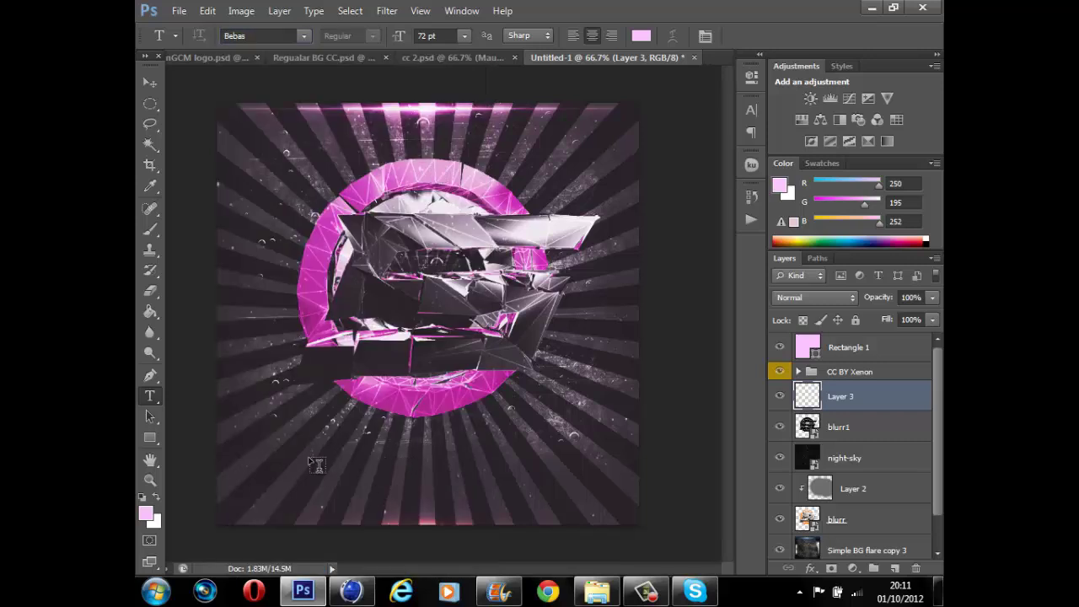
# - Type SARAH below the ring, colour it bright pink, and nudge it slightly left
pyautogui.moveTo(304, 447); pyautogui.dragTo(563, 506)
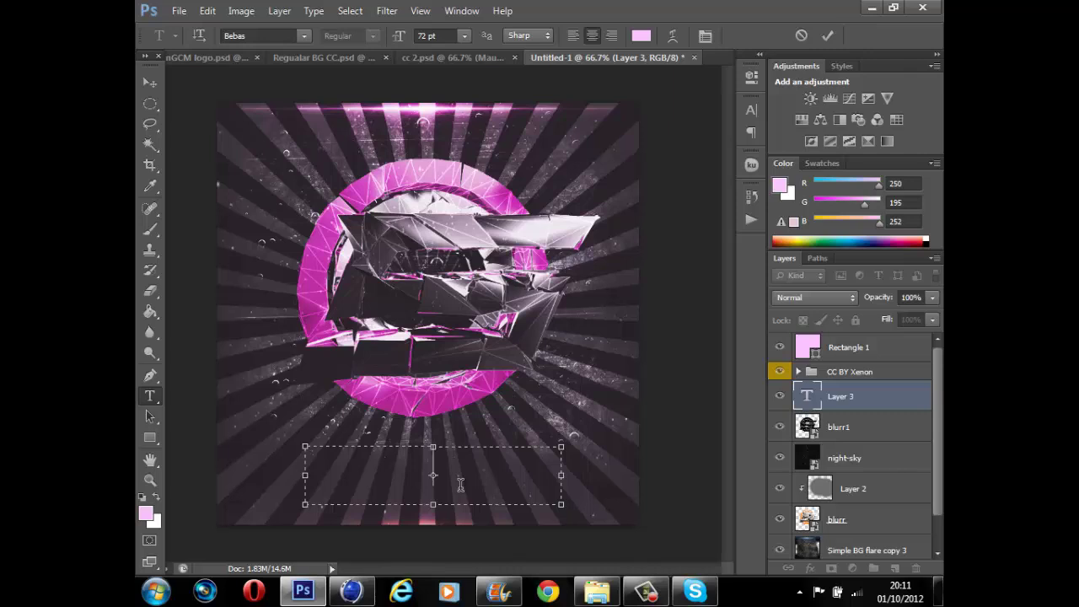
pyautogui.write('SARAH')
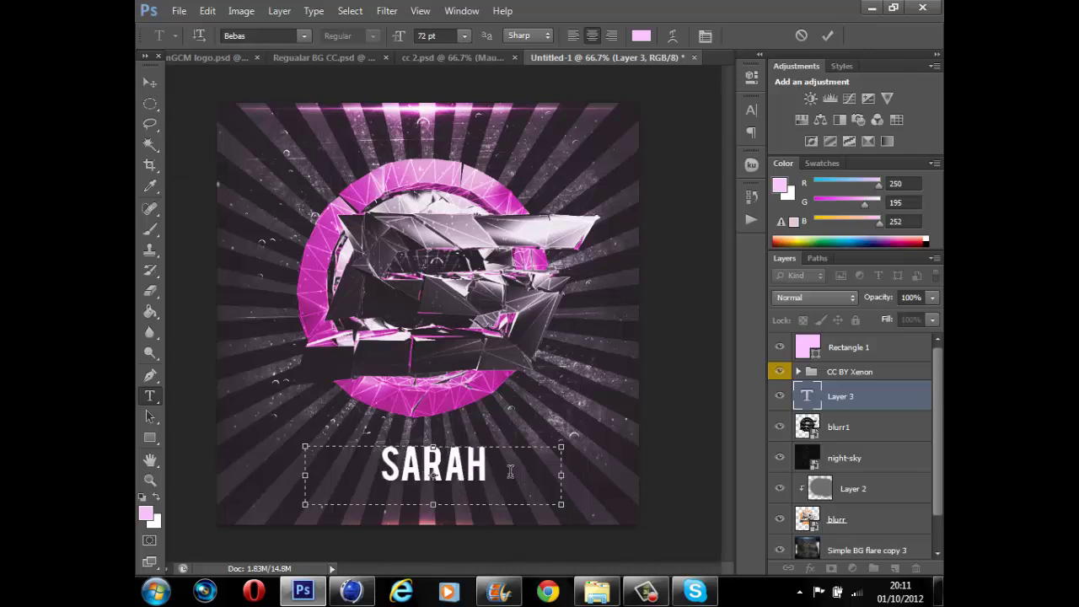
pyautogui.hotkey('ctrl', 'a')
pyautogui.click(641, 35)
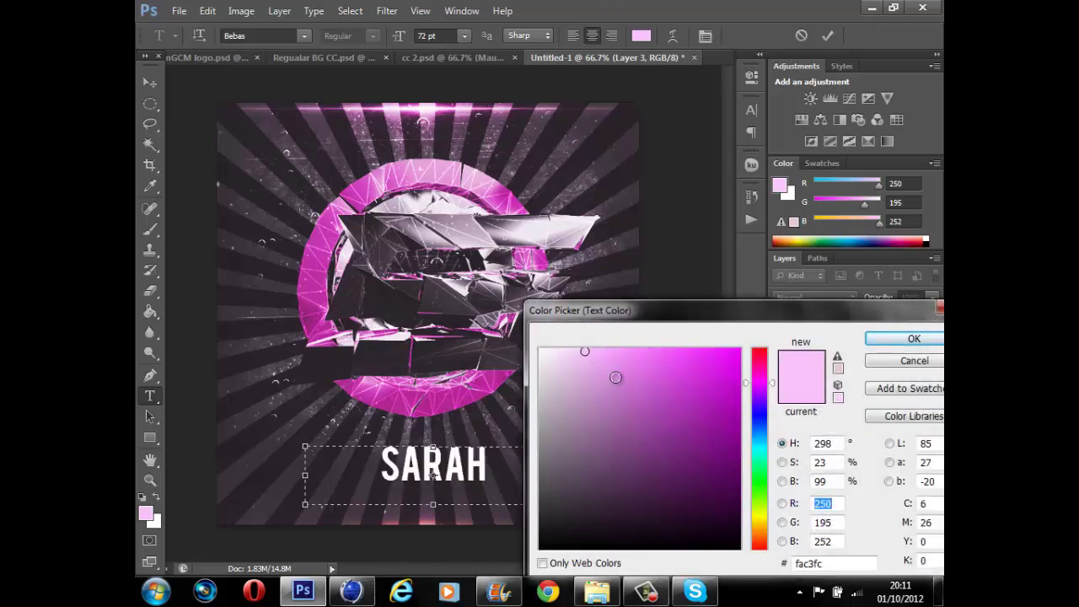
pyautogui.moveTo(646, 365)
pyautogui.mouseDown()
pyautogui.moveTo(627, 357)
pyautogui.moveTo(660, 355)
pyautogui.moveTo(650, 358)
pyautogui.mouseUp()
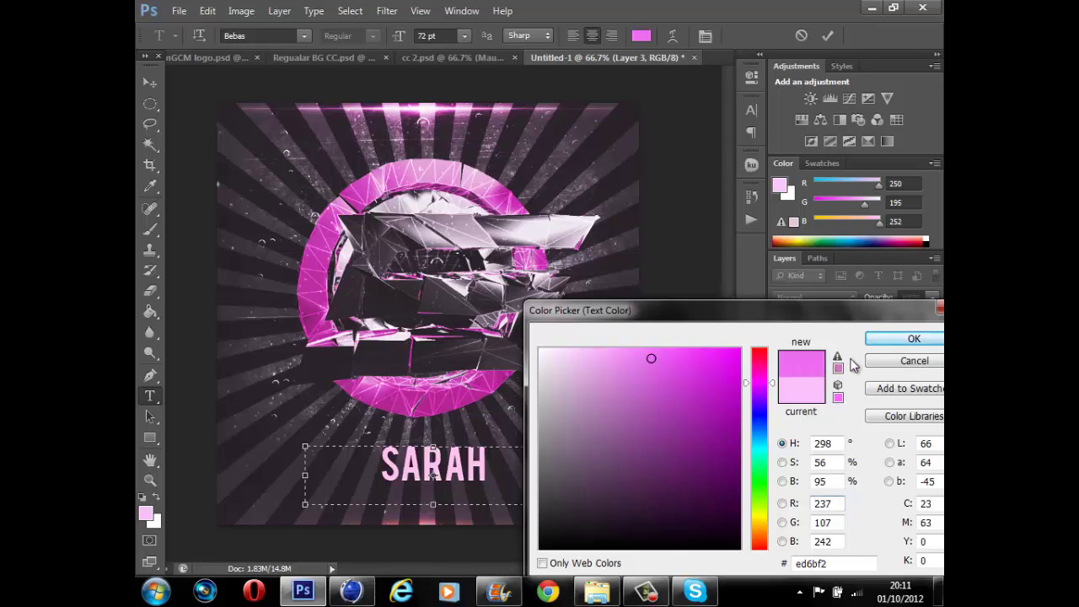
pyautogui.click(908, 338)
pyautogui.click(149, 82)
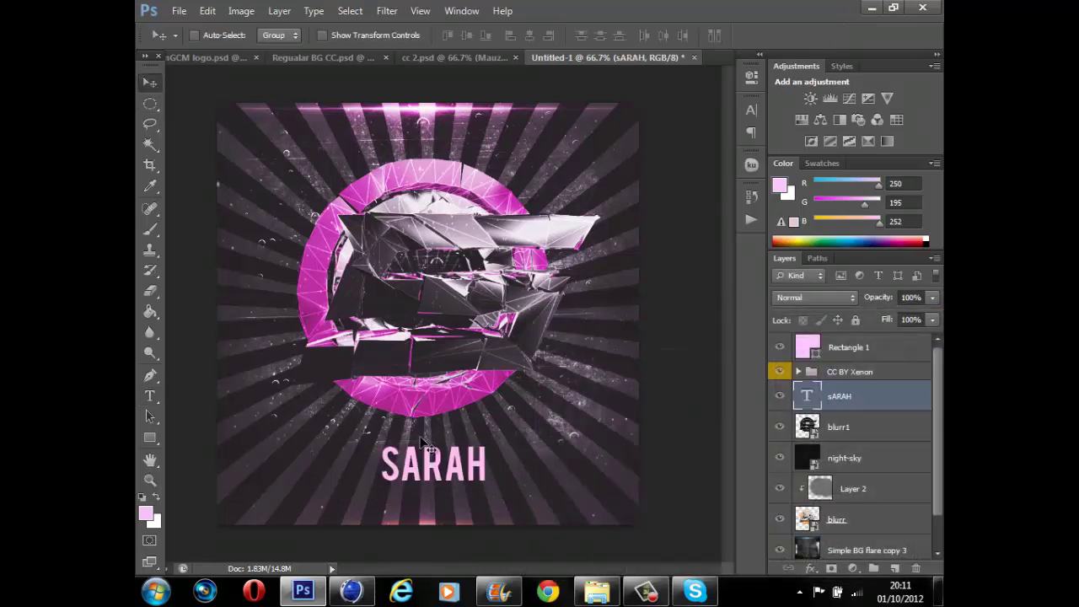
pyautogui.moveTo(423, 469); pyautogui.dragTo(415, 469)
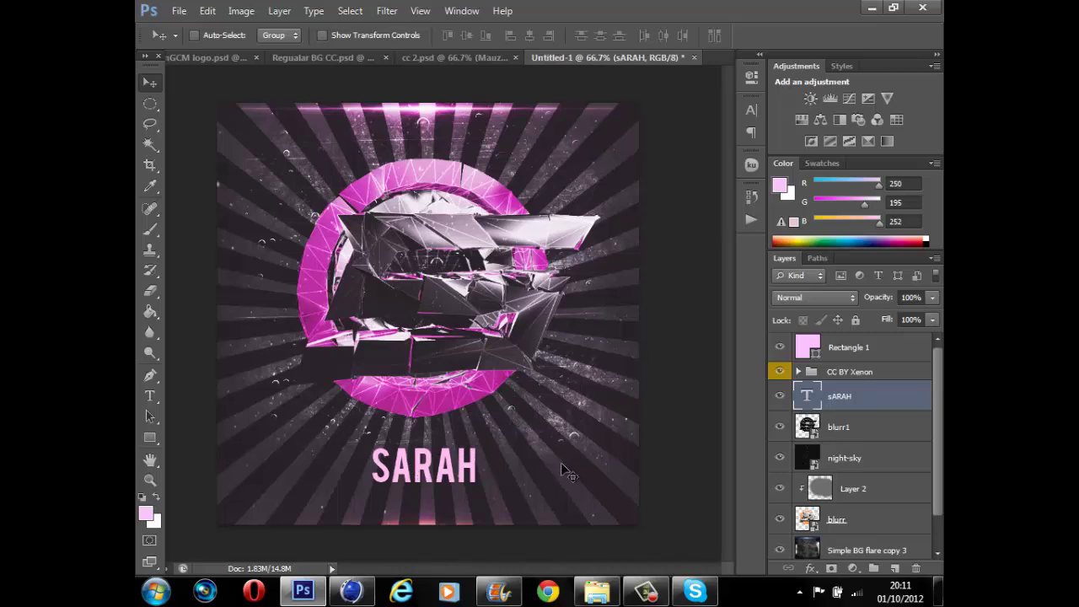
# - Add a Satin effect to SARAH with lowered opacity and an adjusted angle
pyautogui.doubleClick(879, 408)
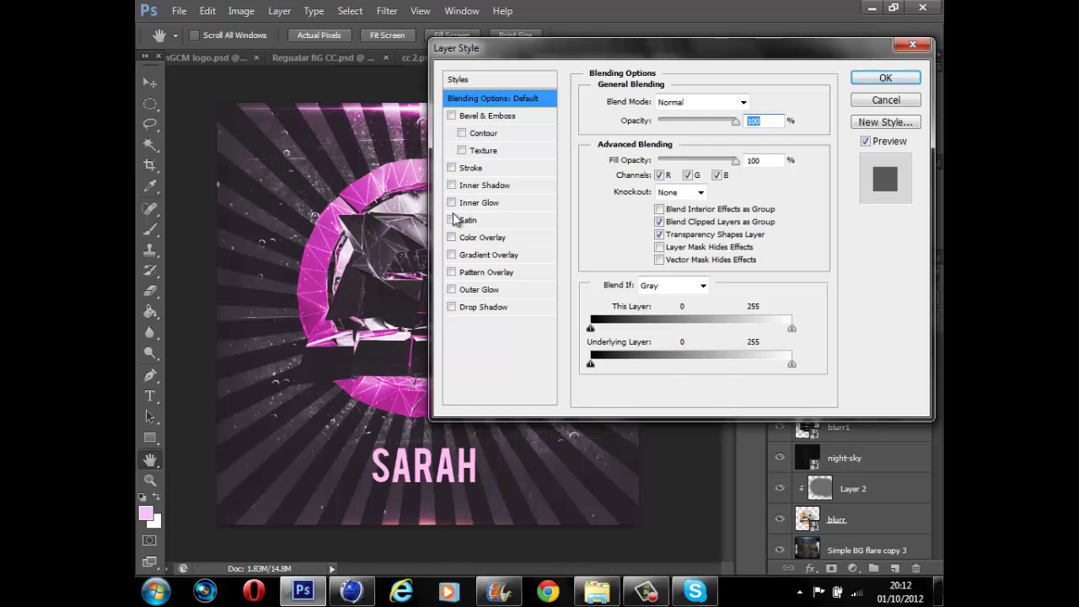
pyautogui.click(453, 220)
pyautogui.click(489, 225)
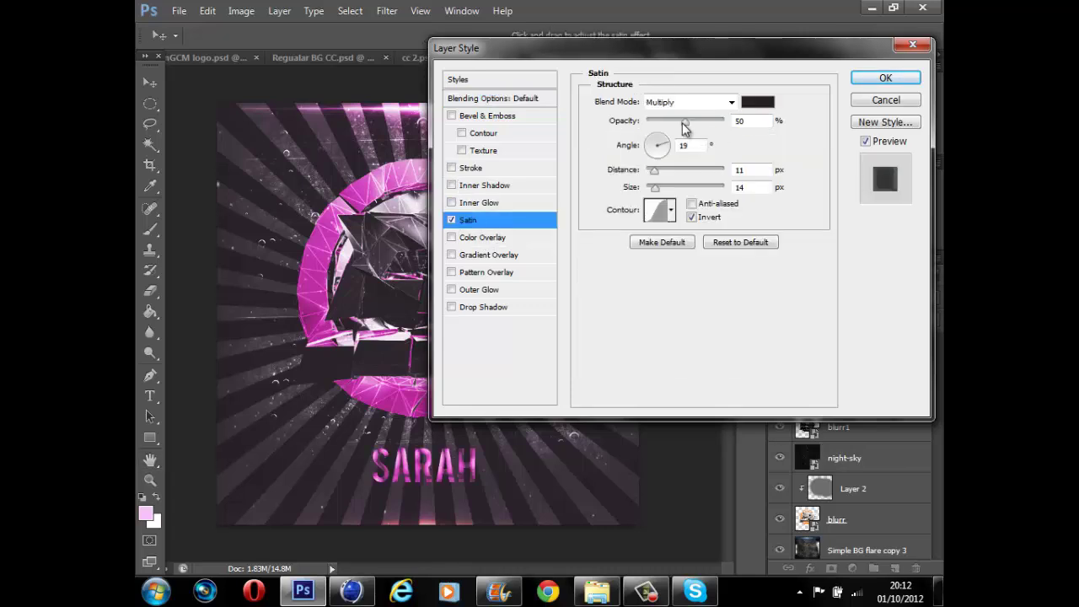
pyautogui.moveTo(684, 123); pyautogui.dragTo(666, 123)
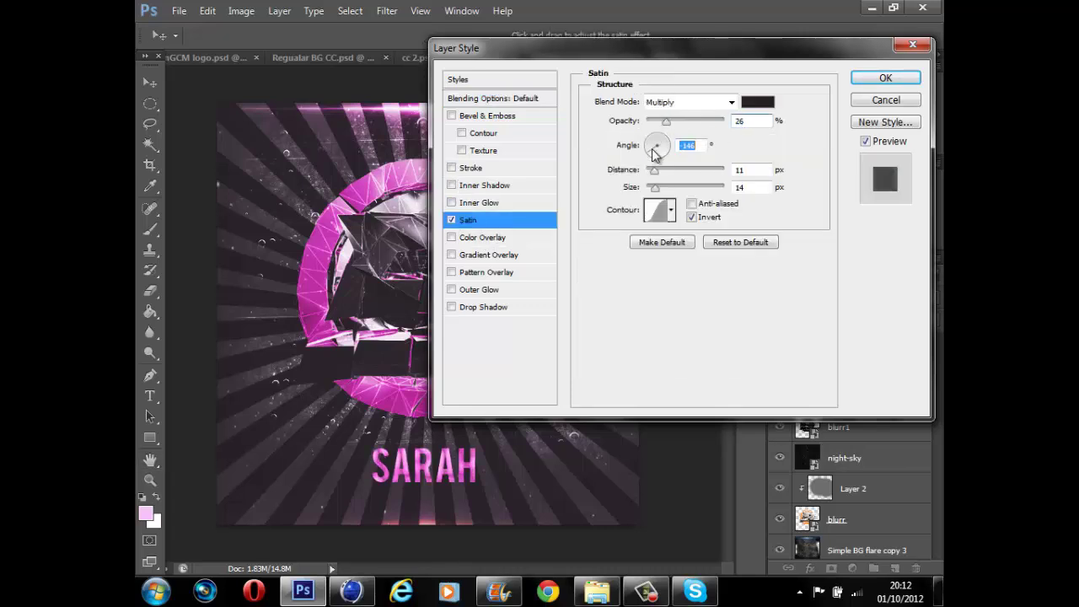
pyautogui.click(452, 203)
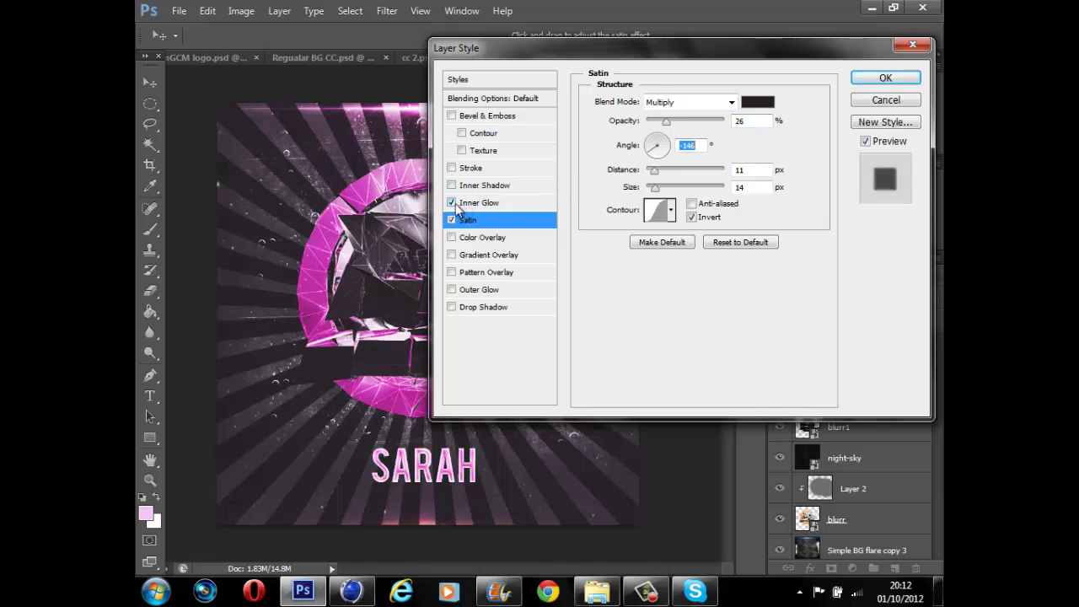
pyautogui.click(451, 203)
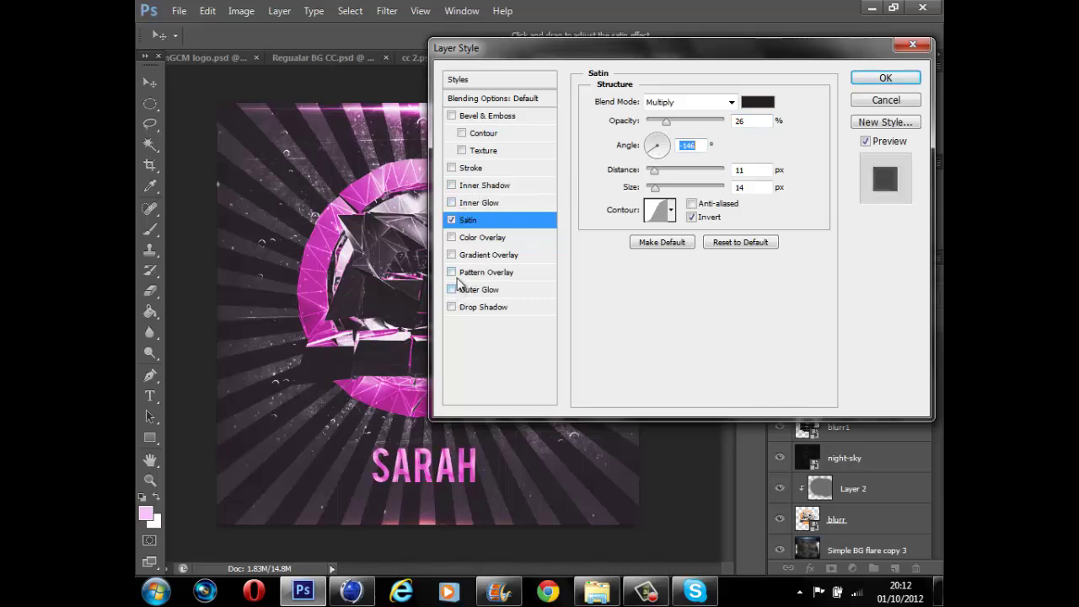
pyautogui.click(452, 307)
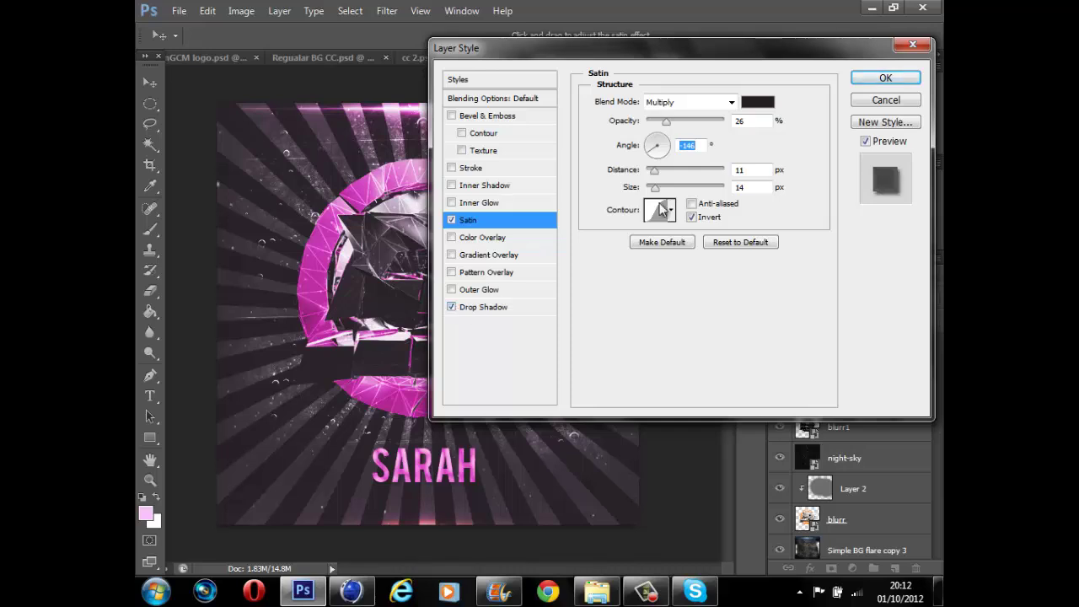
pyautogui.moveTo(652, 148); pyautogui.dragTo(674, 126)
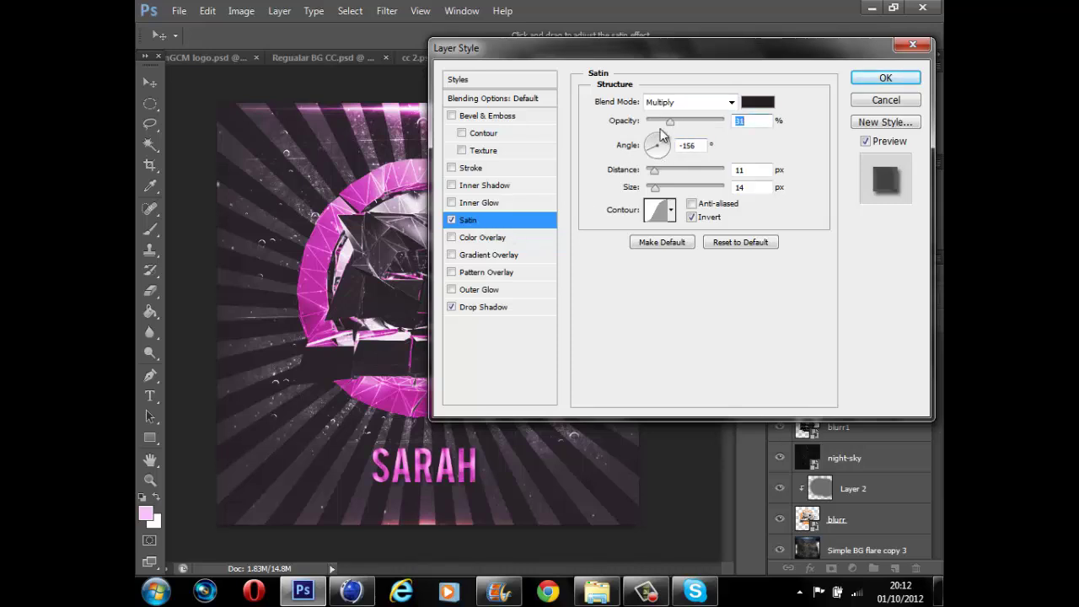
# - Set the drop shadow to 80% opacity, 26 px distance and 38 px size
pyautogui.click(485, 314)
pyautogui.moveTo(670, 163); pyautogui.dragTo(650, 142)
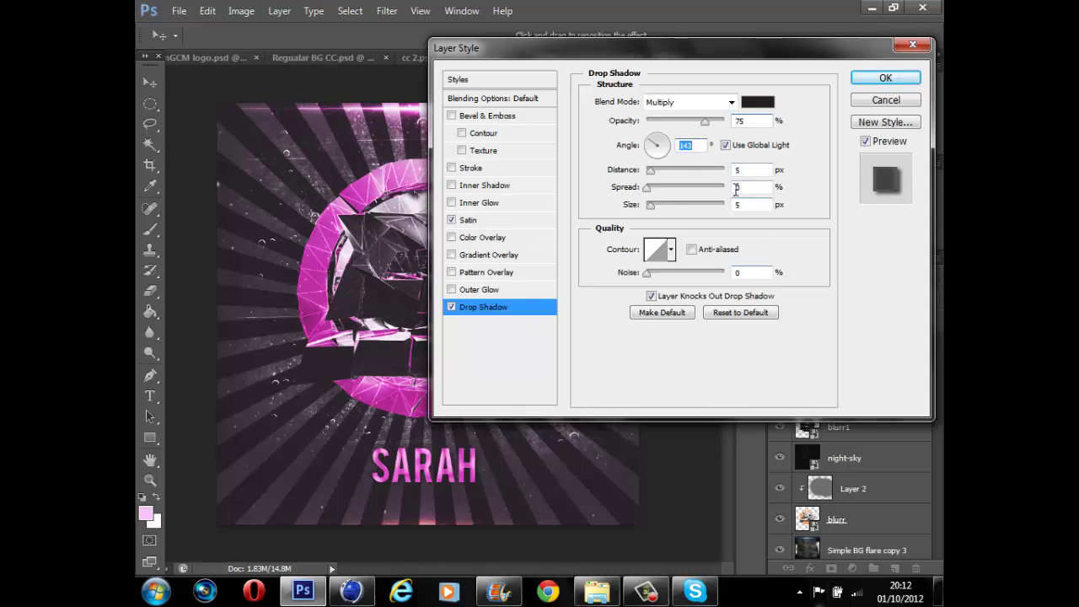
pyautogui.moveTo(704, 120); pyautogui.dragTo(709, 120)
pyautogui.moveTo(656, 173); pyautogui.dragTo(671, 209)
pyautogui.moveTo(661, 170); pyautogui.dragTo(663, 210)
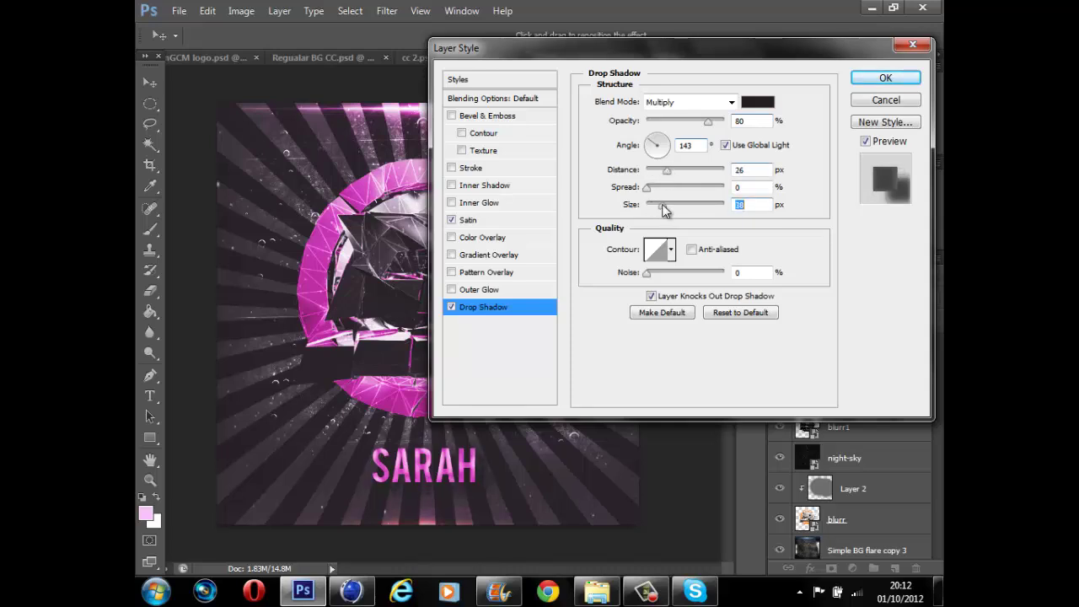
# - Give SARAH a reversed pink striped Gradient Overlay at lowered opacity
pyautogui.click(452, 255)
pyautogui.click(477, 255)
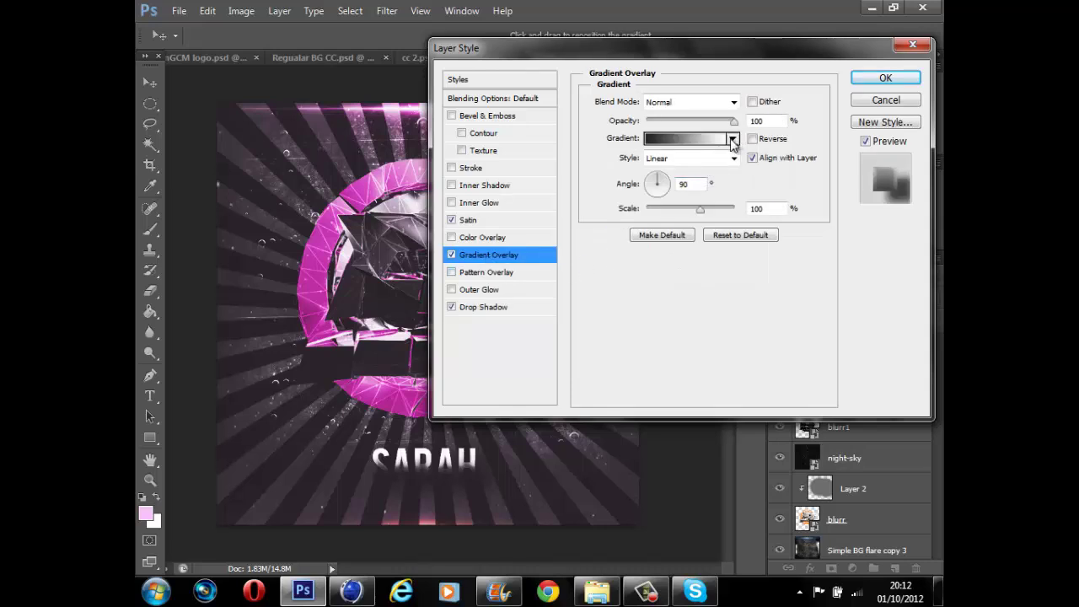
pyautogui.click(733, 139)
pyautogui.click(617, 172)
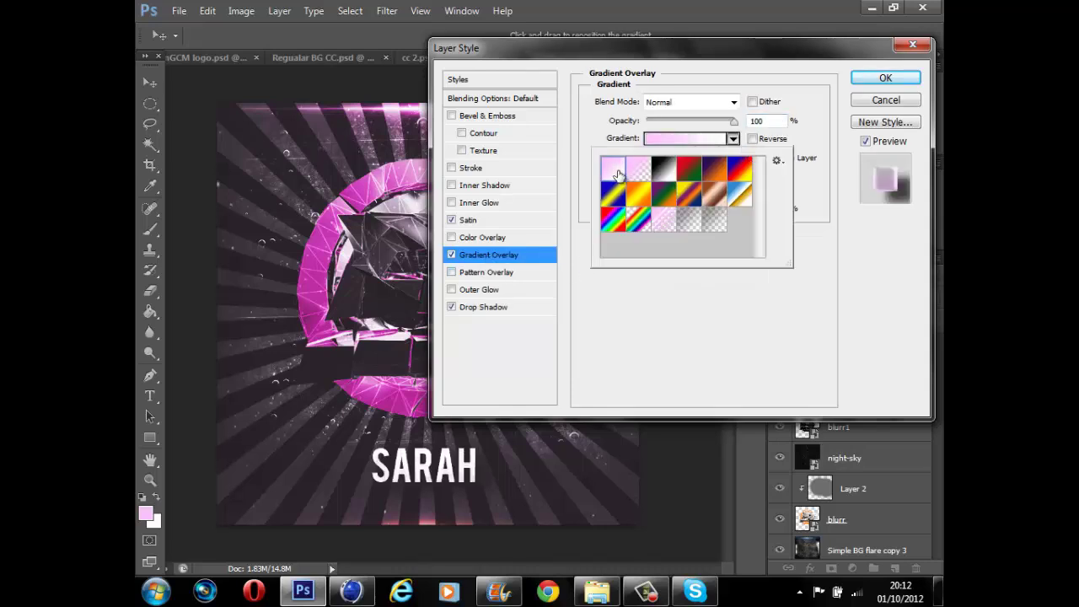
pyautogui.click(642, 174)
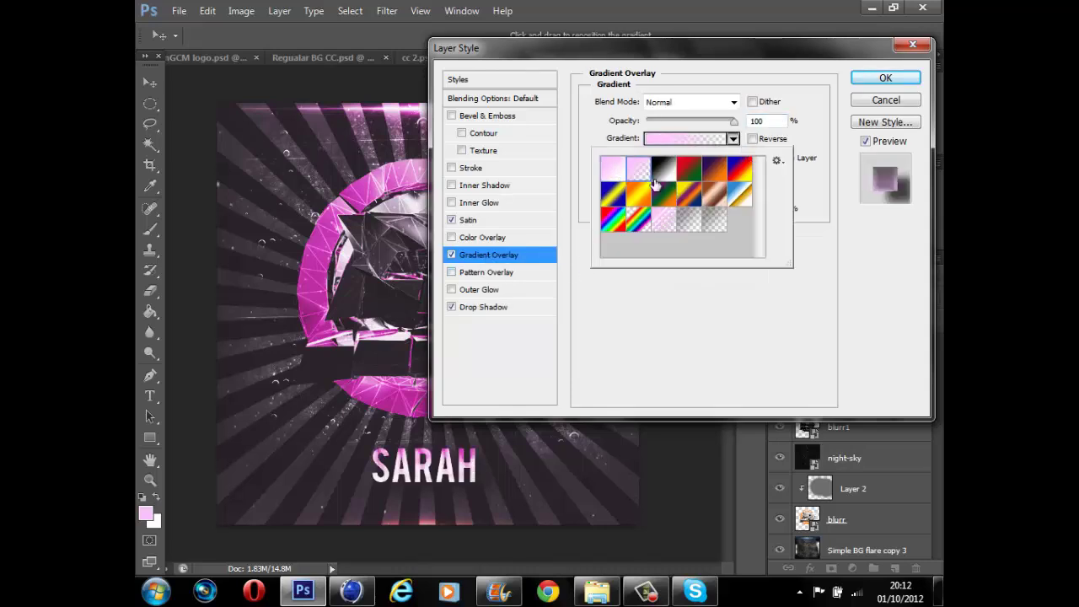
pyautogui.click(666, 221)
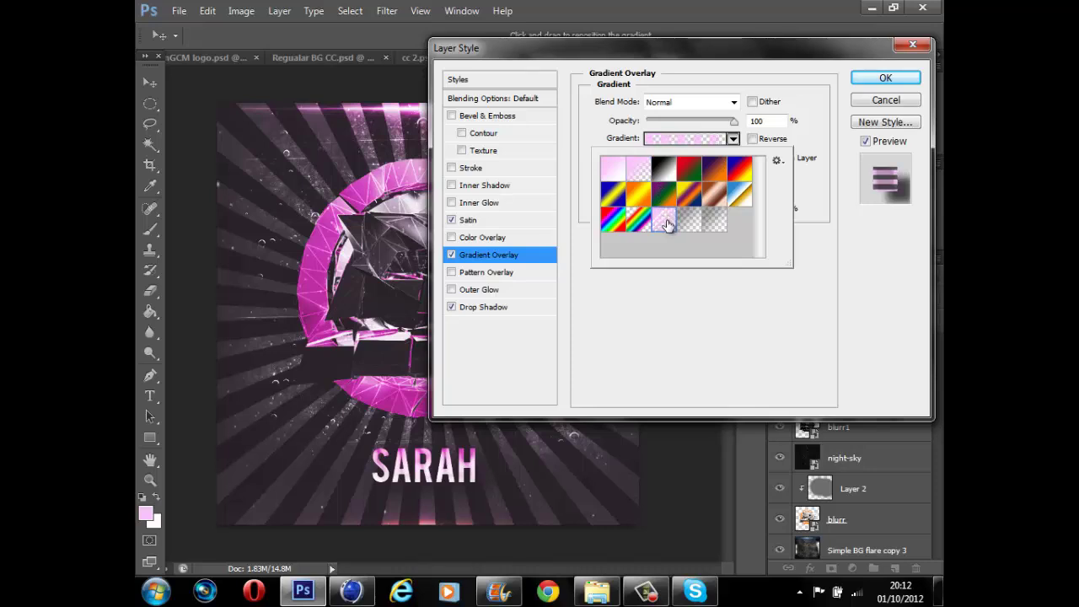
pyautogui.click(733, 138)
pyautogui.click(752, 139)
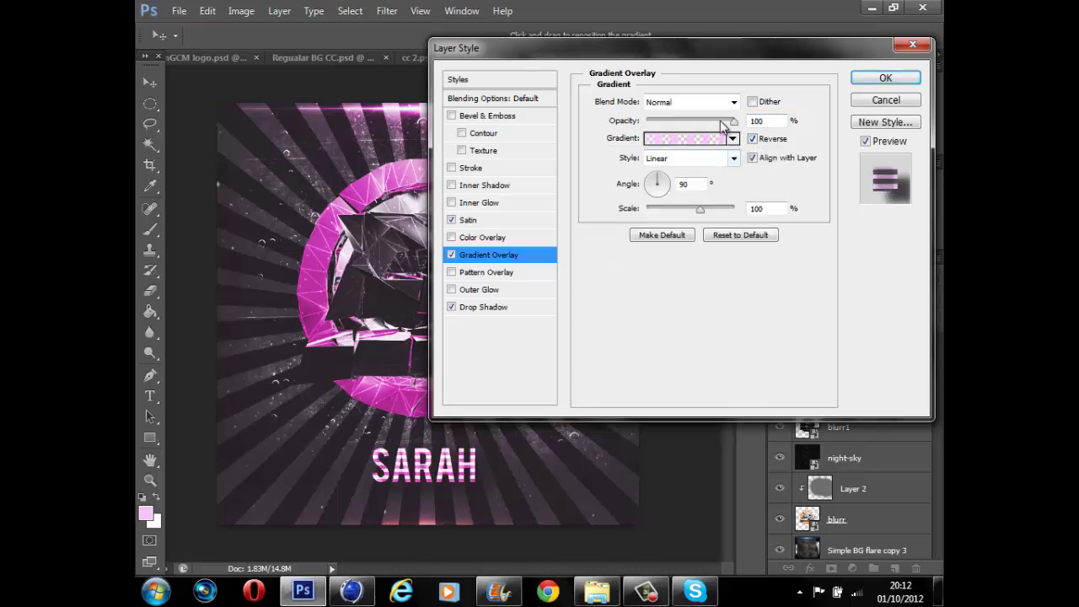
pyautogui.moveTo(733, 122); pyautogui.dragTo(658, 125)
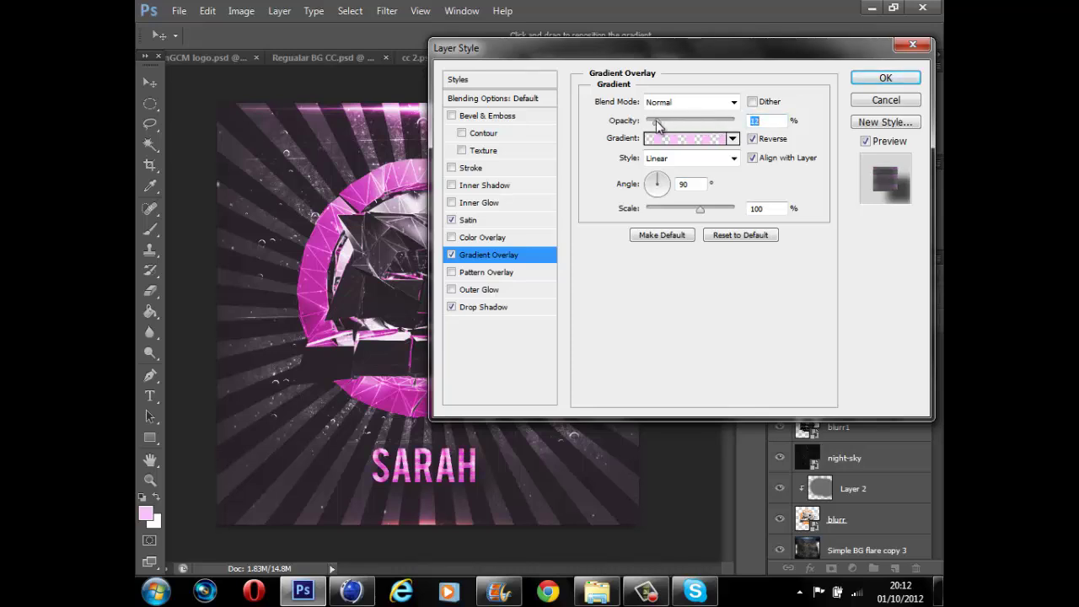
# - Add an Inner Shadow at 11% opacity and apply the layer styles
pyautogui.click(453, 186)
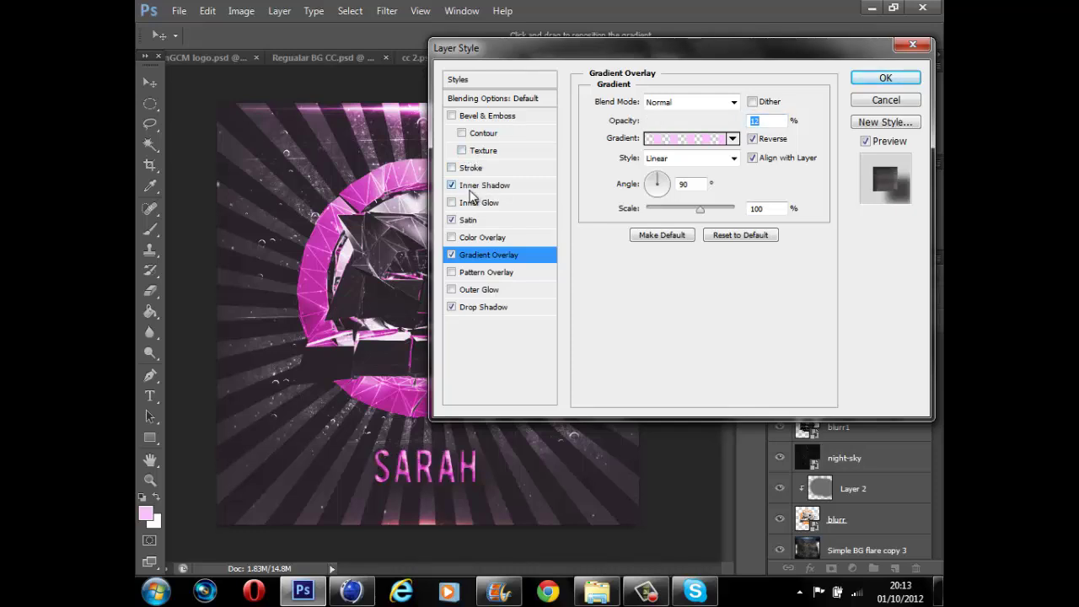
pyautogui.click(484, 186)
pyautogui.moveTo(695, 119); pyautogui.dragTo(658, 121)
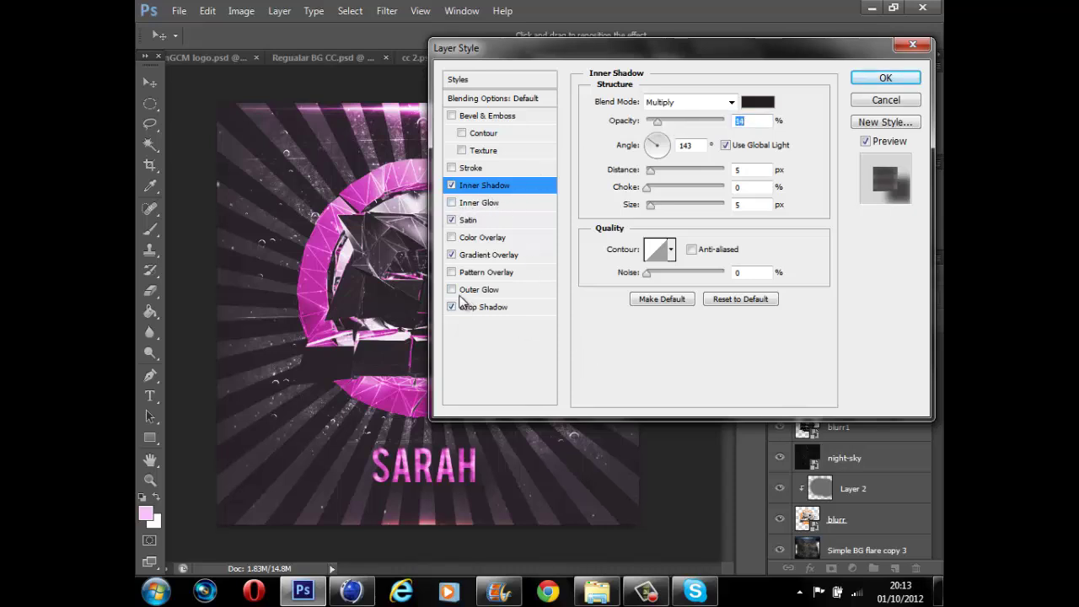
pyautogui.click(883, 78)
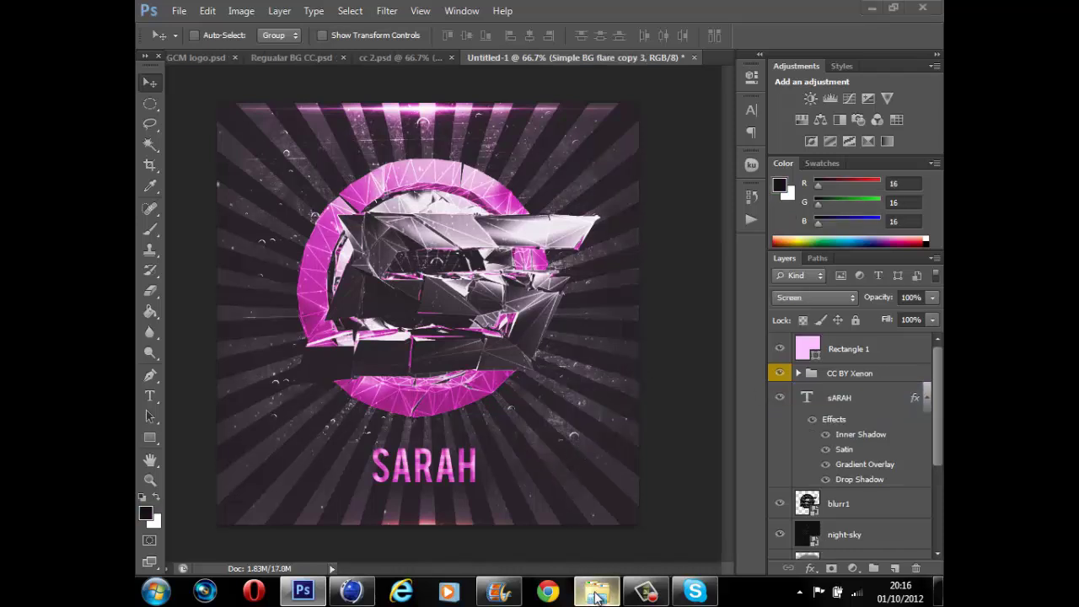
# - Go back to yt stuff, open 1 Optical Flares, and drag 3_00000 into the Photoshop document
pyautogui.click(597, 590)
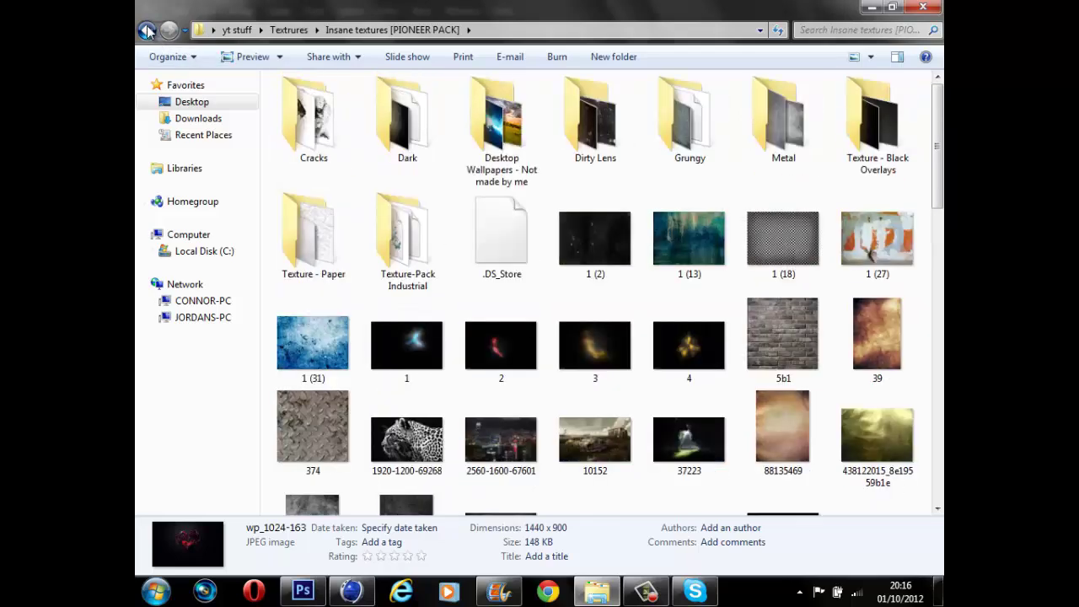
pyautogui.click(149, 32)
pyautogui.click(150, 32)
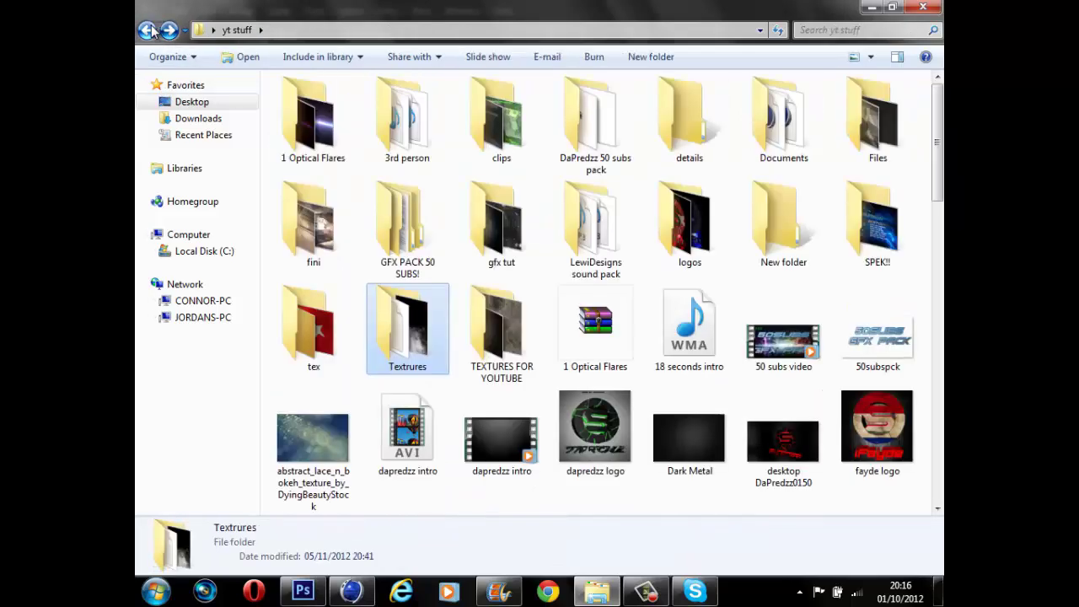
pyautogui.doubleClick(310, 112)
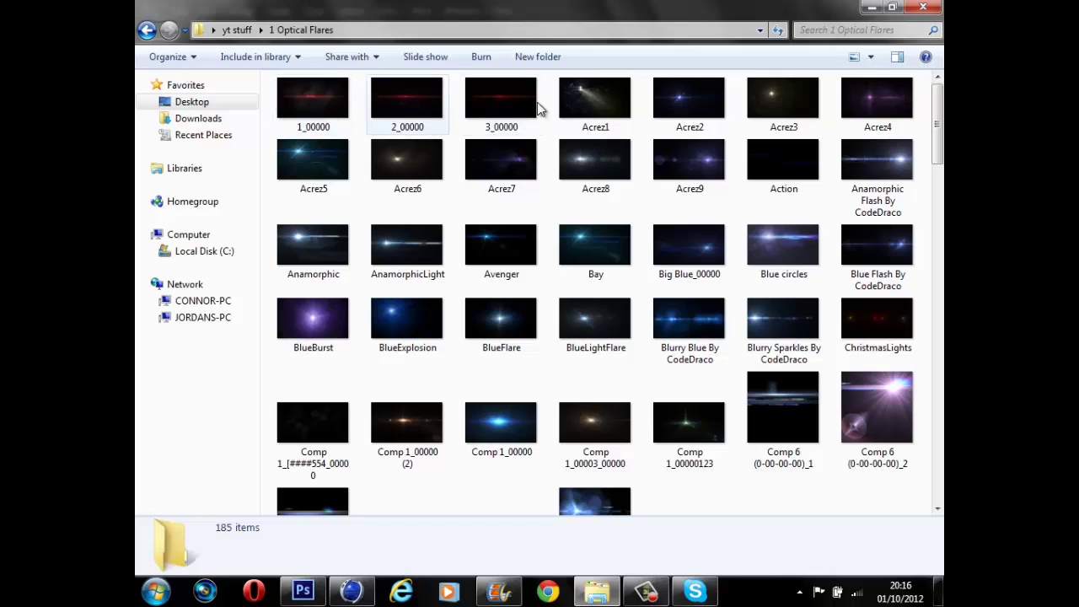
pyautogui.moveTo(471, 106); pyautogui.dragTo(400, 516)
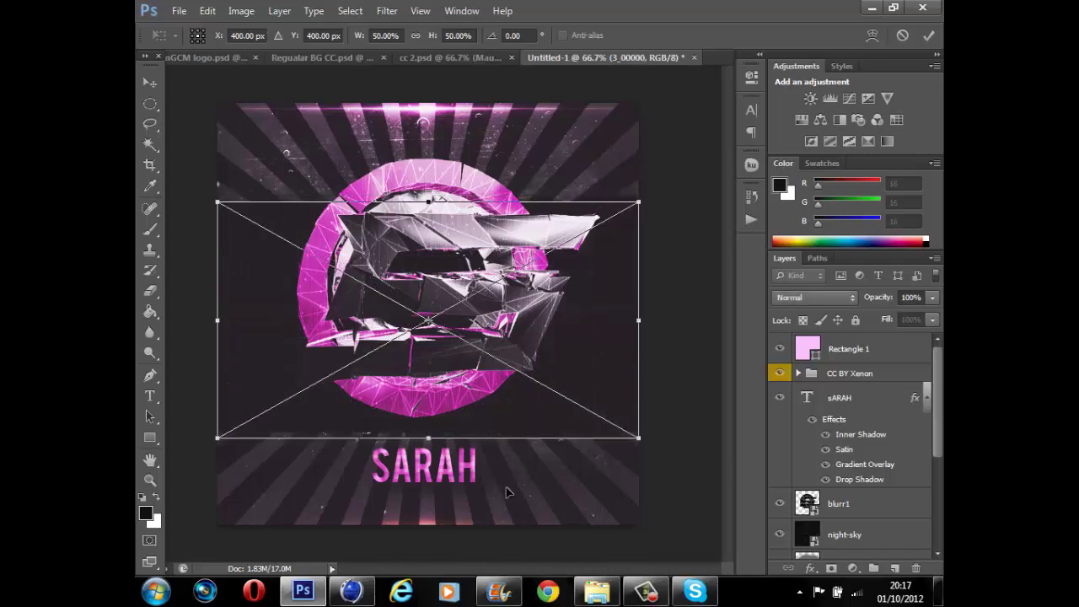
# - Place and commit the 3_00000 flare, then reposition its layer in the stack
pyautogui.moveTo(510, 373); pyautogui.dragTo(524, 464)
pyautogui.click(148, 85)
pyautogui.click(473, 222)
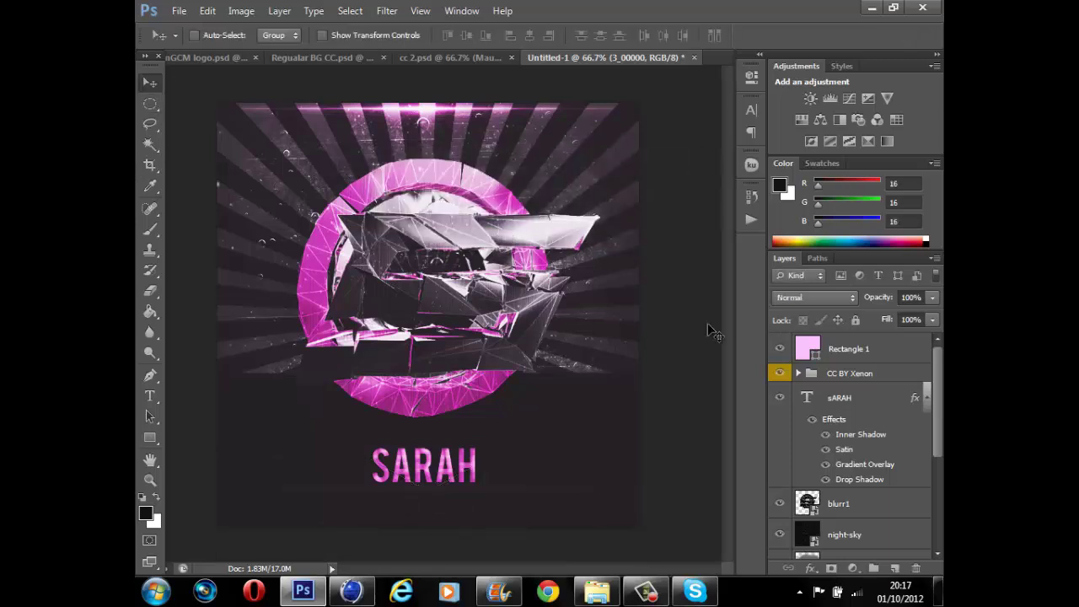
pyautogui.scroll(-2, 894, 513)
pyautogui.scroll(-3, 895, 513)
pyautogui.moveTo(891, 506); pyautogui.dragTo(862, 380)
# - Blend the flare in Screen, move its layer below CC BY Xenon and the streak under SARAH
pyautogui.click(826, 297)
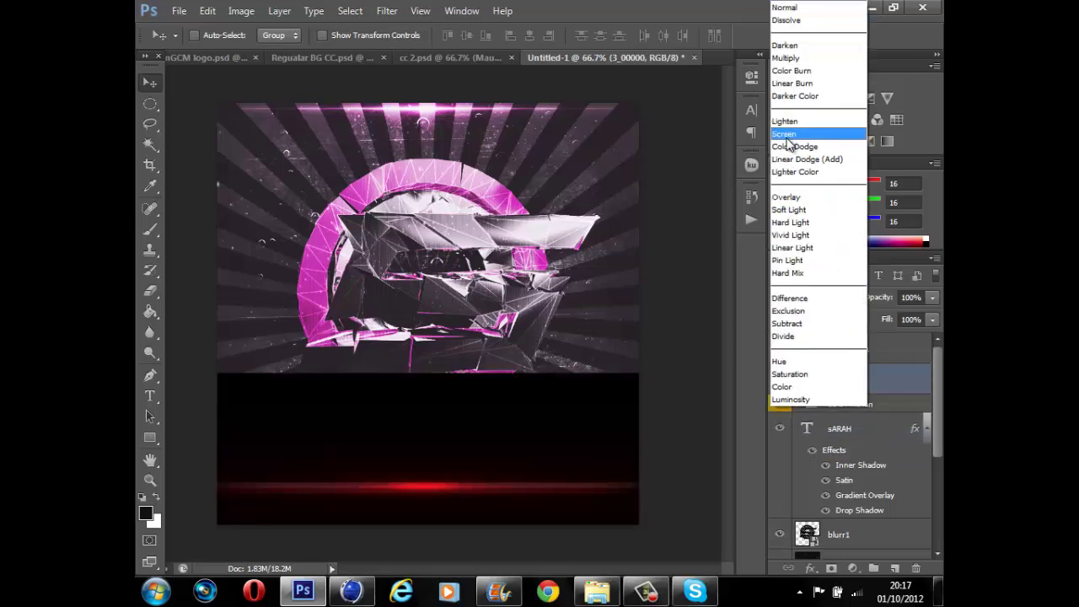
pyautogui.click(781, 134)
pyautogui.moveTo(854, 379); pyautogui.dragTo(855, 414)
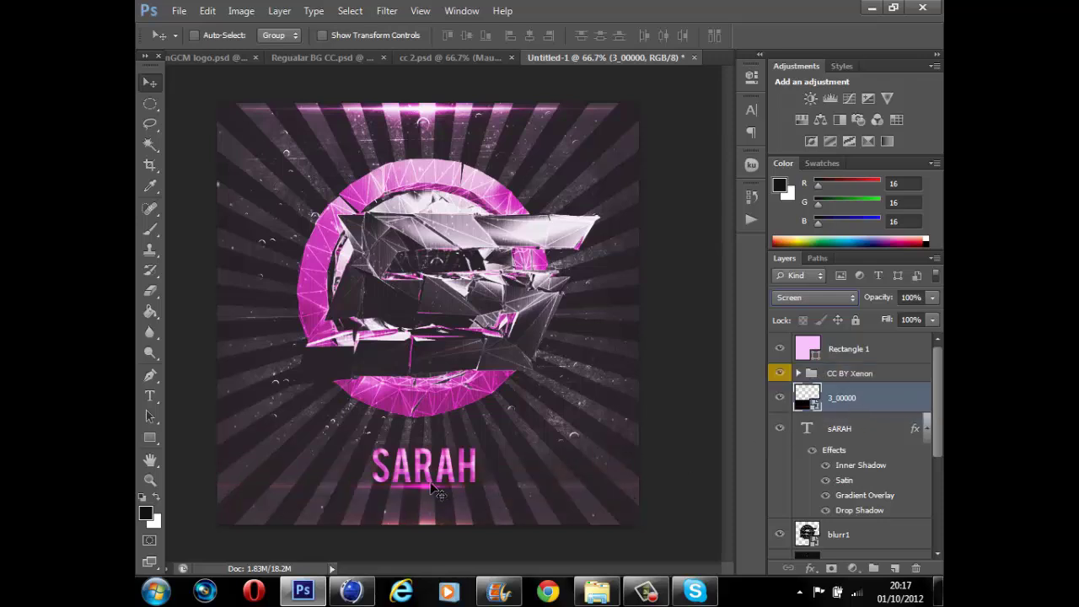
pyautogui.moveTo(435, 489); pyautogui.dragTo(435, 484)
pyautogui.click(832, 297)
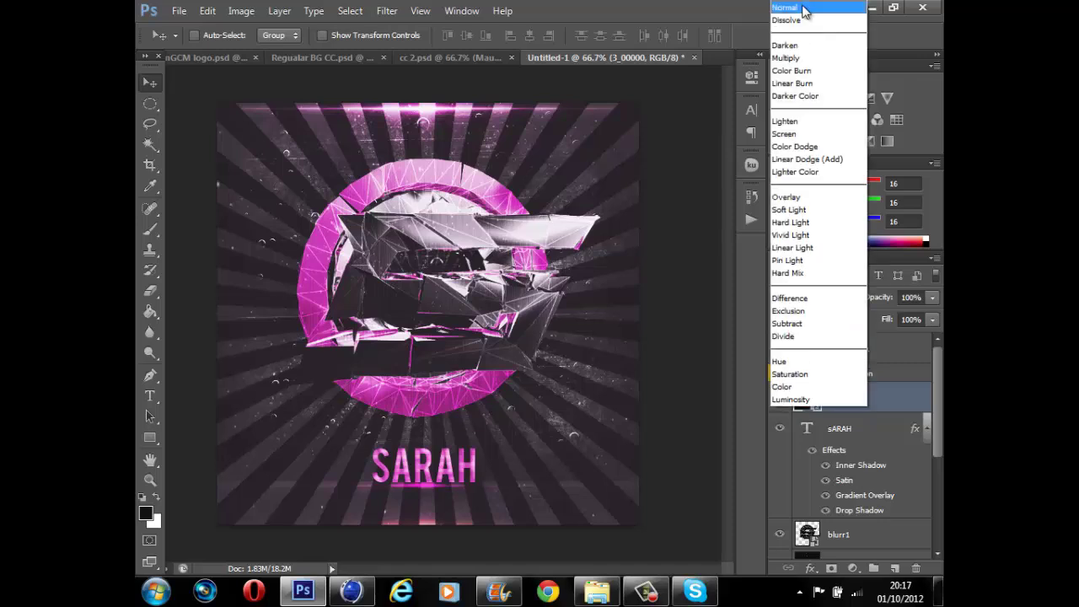
pyautogui.click(788, 8)
# - Set the flare layer to Screen at 80% opacity and return Explorer to yt stuff
pyautogui.moveTo(877, 312); pyautogui.dragTo(887, 316)
pyautogui.click(829, 297)
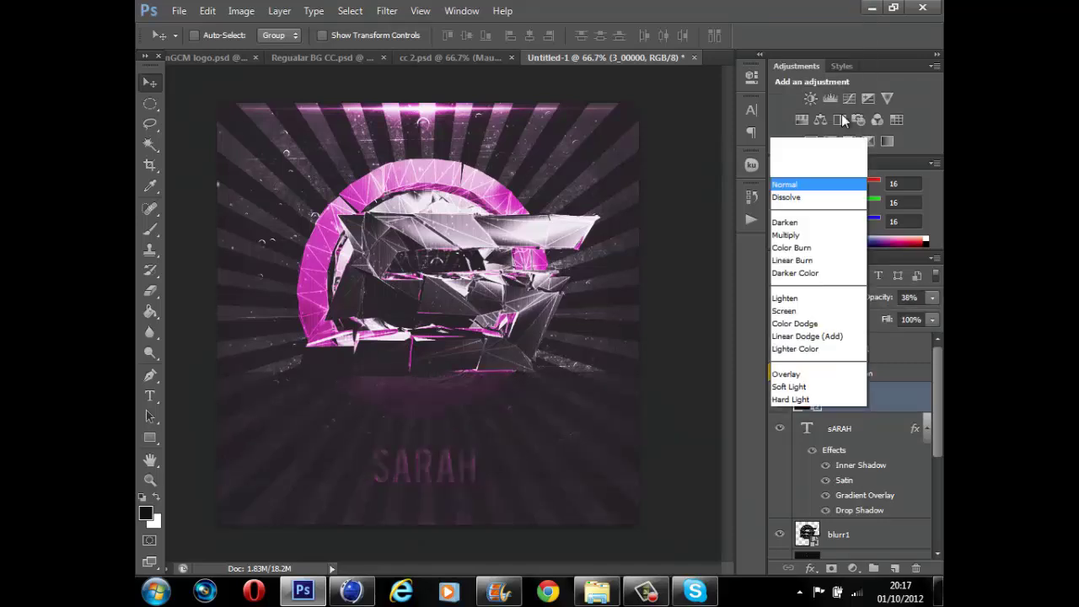
pyautogui.click(810, 132)
pyautogui.click(933, 297)
pyautogui.moveTo(913, 314); pyautogui.dragTo(920, 314)
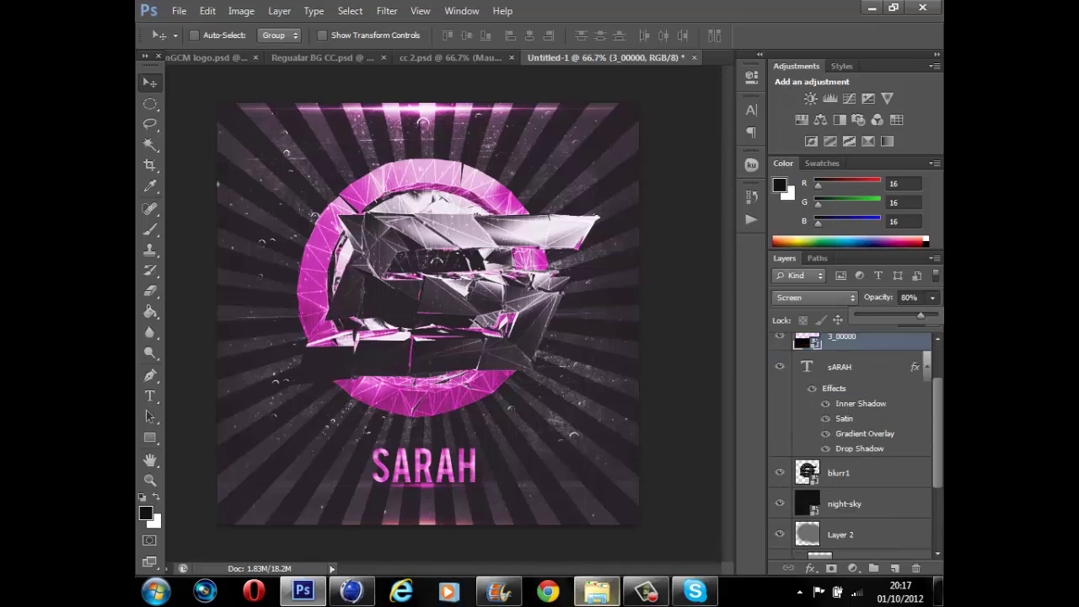
pyautogui.click(597, 590)
pyautogui.click(147, 30)
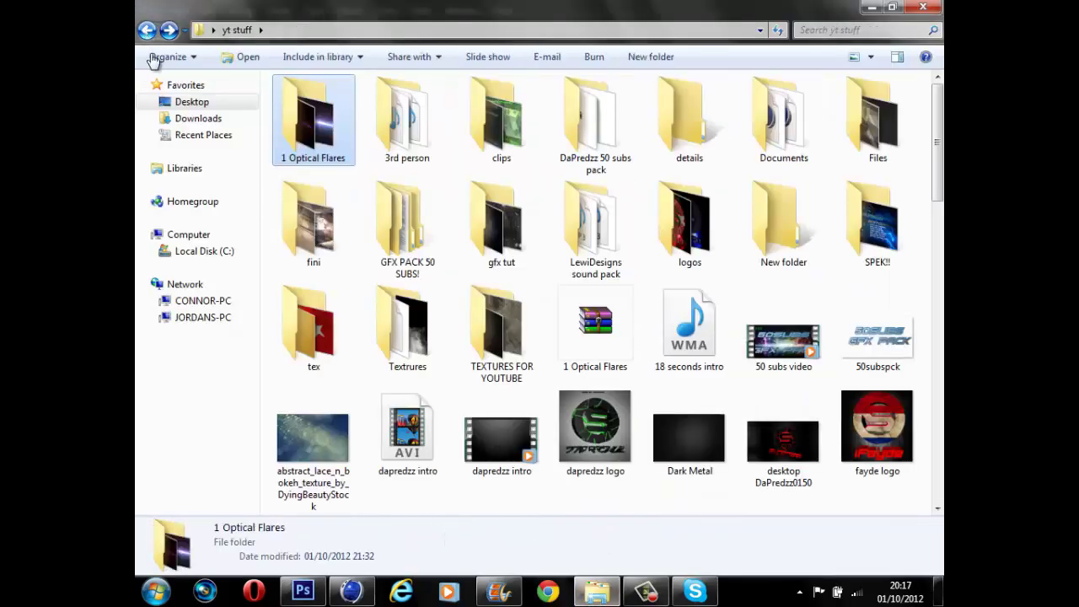
# - Go from yt stuff into Textures > Team Logos and open TaMe.psd
pyautogui.doubleClick(328, 337)
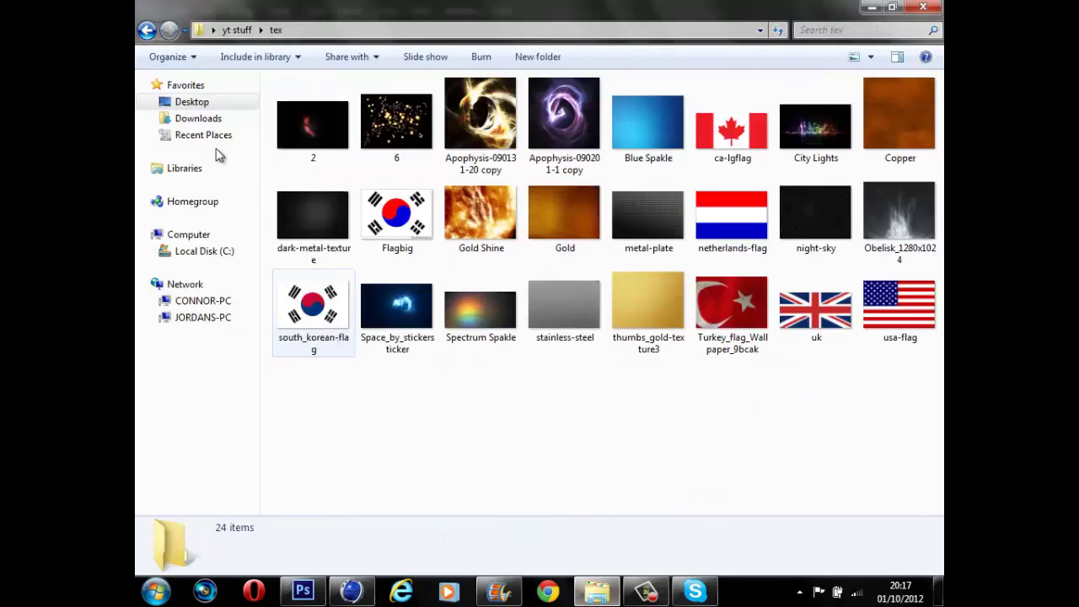
pyautogui.click(147, 32)
pyautogui.doubleClick(403, 327)
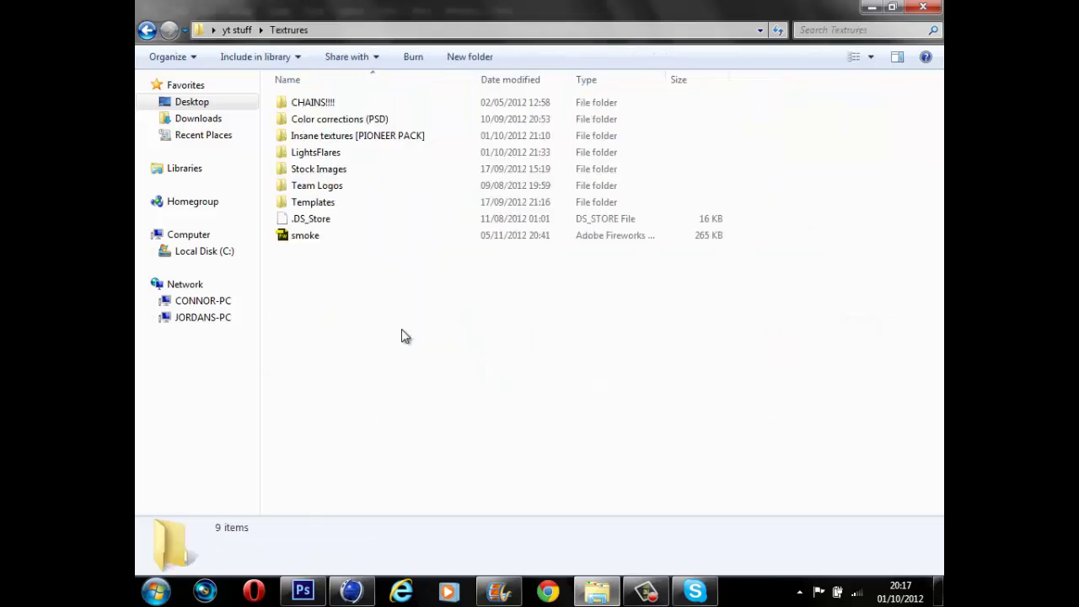
pyautogui.doubleClick(347, 187)
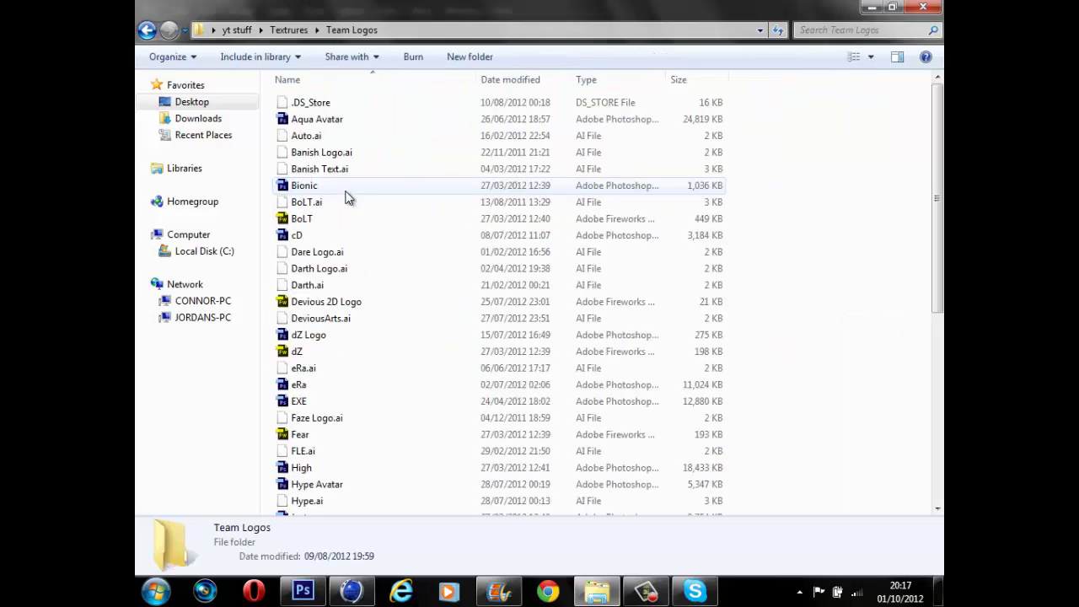
pyautogui.scroll(-7, 403, 286)
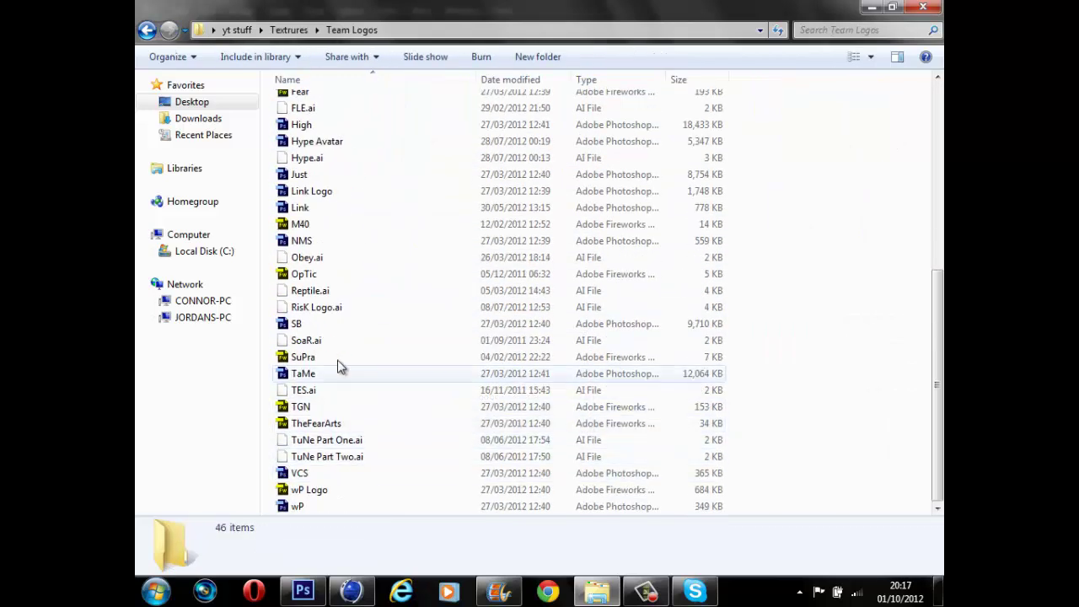
pyautogui.doubleClick(329, 373)
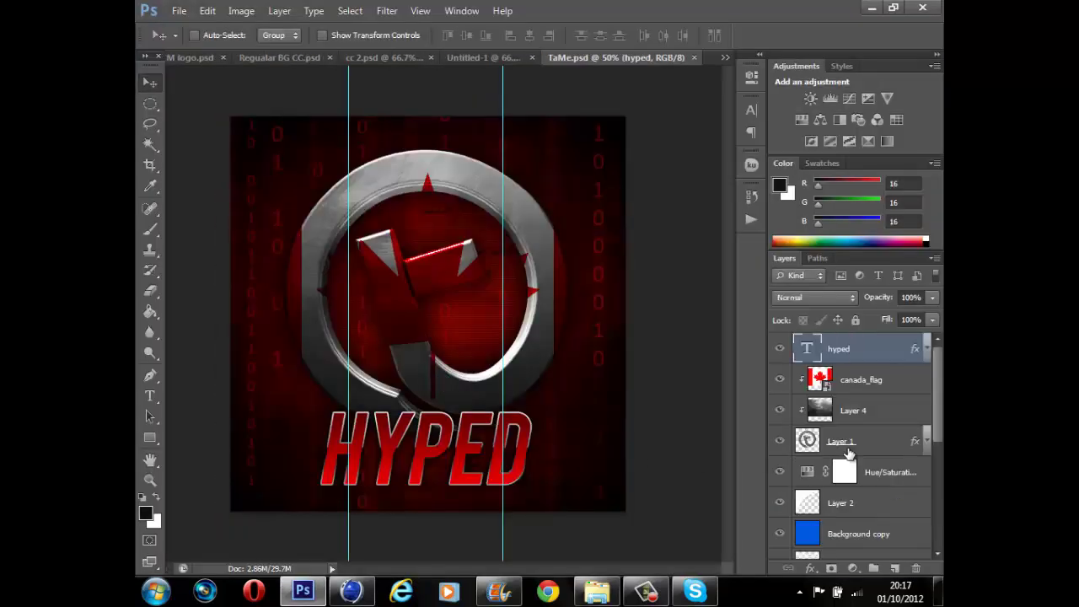
# - Drag TaMe's numbers copy layer into Untitled-1, position it, and stack it above Layer 1 at 25% opacity
pyautogui.scroll(-5, 851, 453)
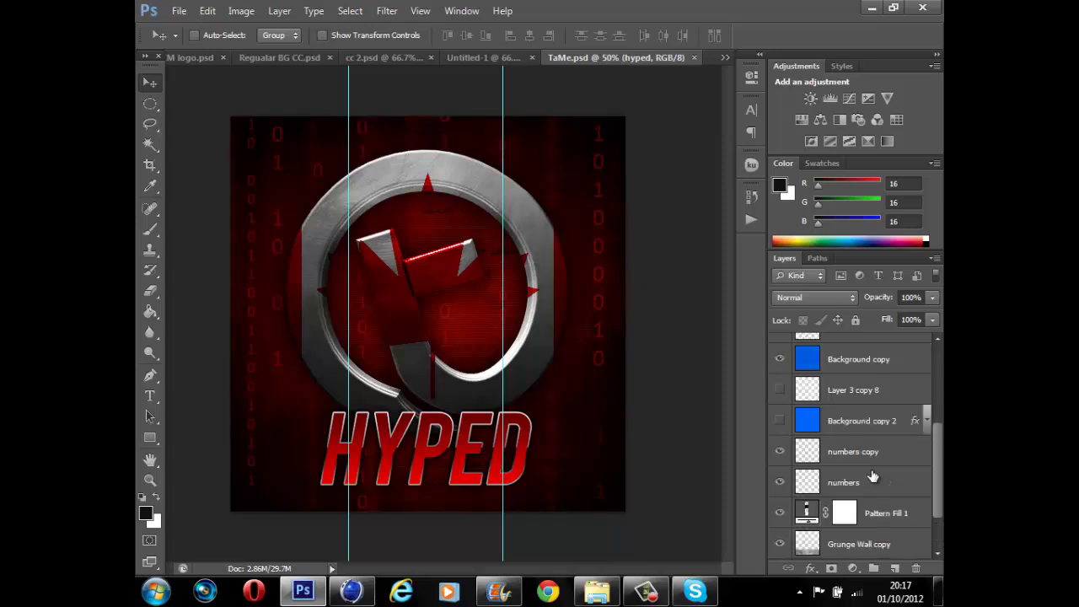
pyautogui.click(856, 390)
pyautogui.moveTo(559, 354); pyautogui.dragTo(472, 186)
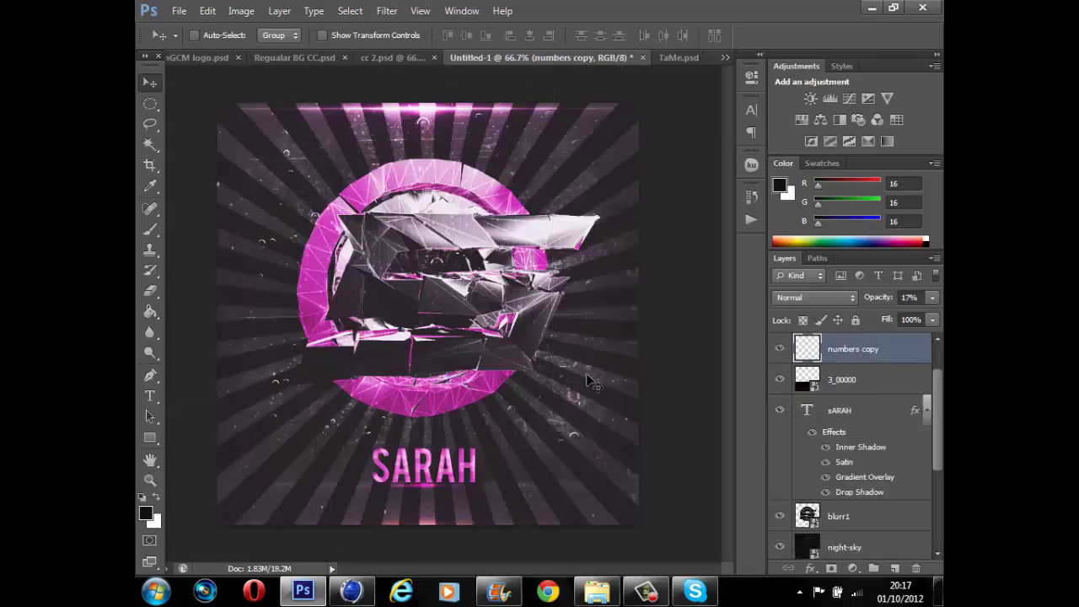
pyautogui.moveTo(576, 363); pyautogui.dragTo(308, 125)
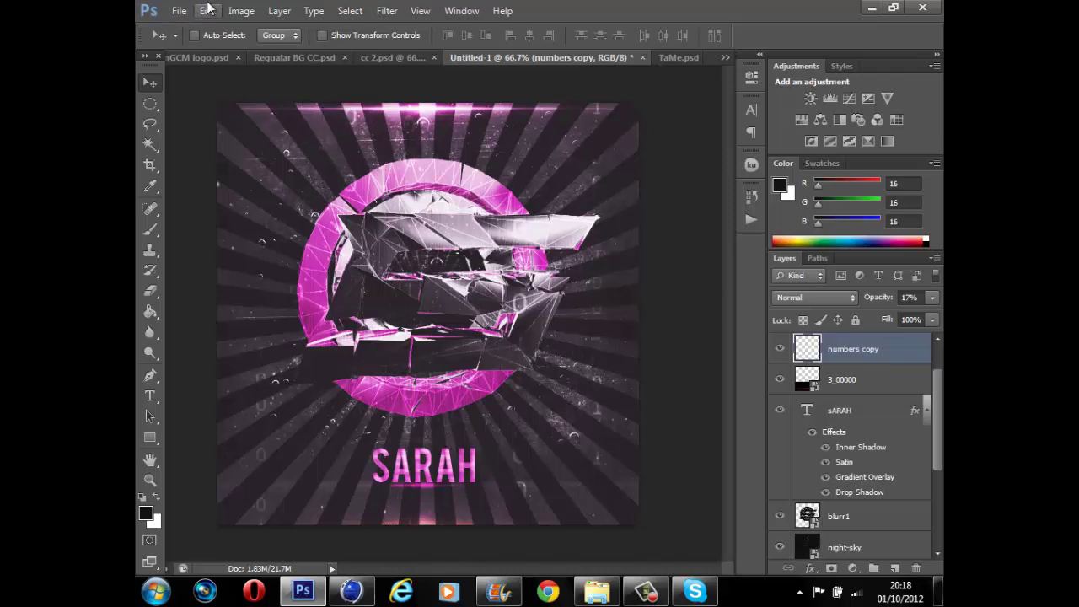
pyautogui.moveTo(865, 352); pyautogui.dragTo(843, 502)
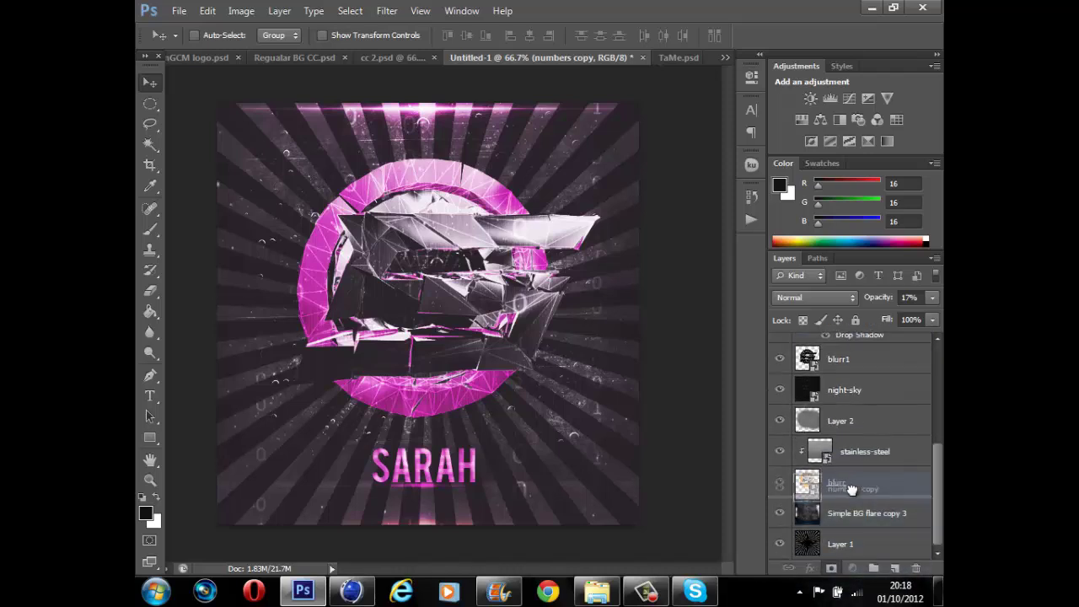
pyautogui.click(931, 298)
pyautogui.moveTo(883, 317); pyautogui.dragTo(876, 314)
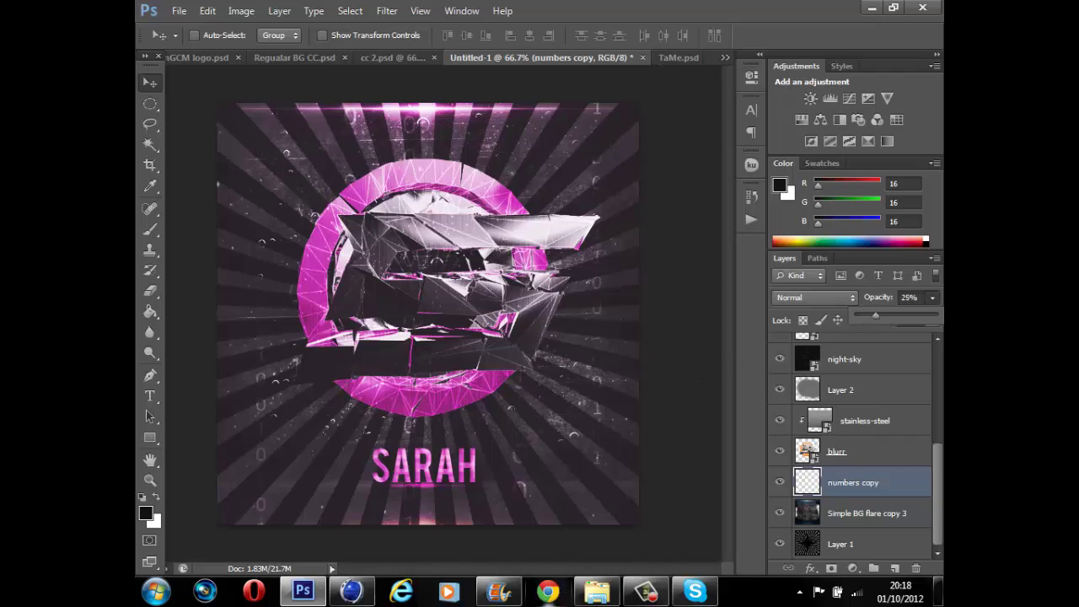
pyautogui.click(596, 593)
pyautogui.click(596, 592)
pyautogui.click(596, 593)
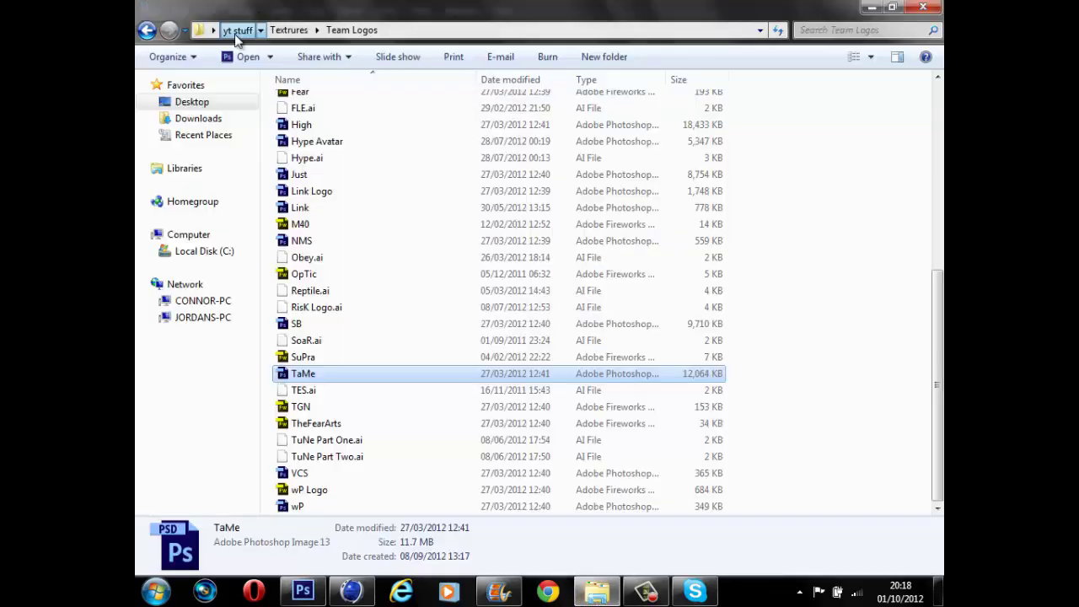
pyautogui.click(234, 31)
pyautogui.click(596, 592)
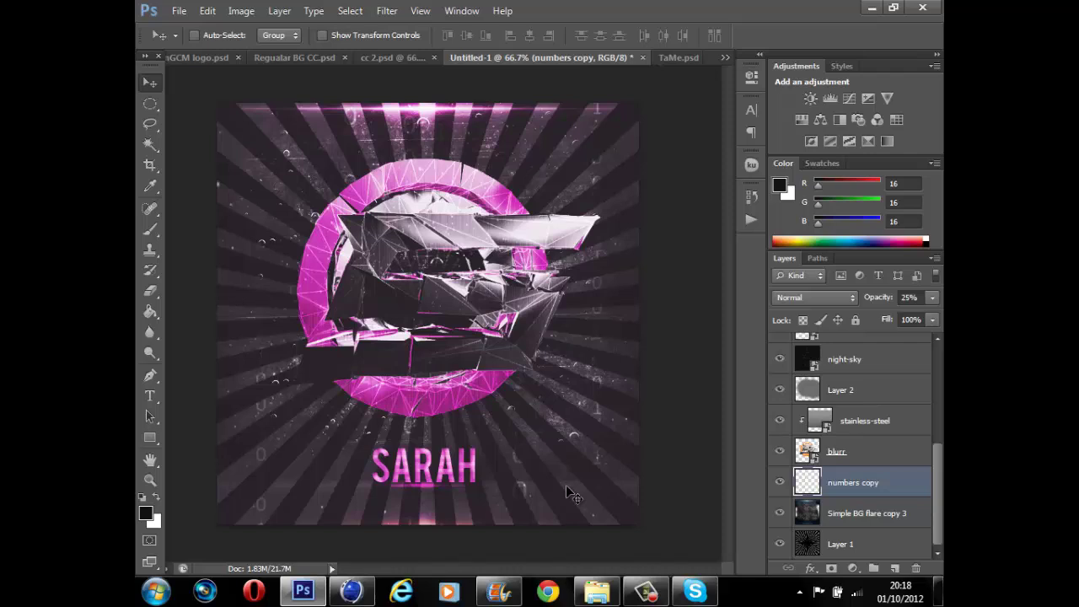
# - Duplicate the background layers from blurr1 through stainless-steel
pyautogui.click(844, 463)
pyautogui.scroll(2, 888, 443)
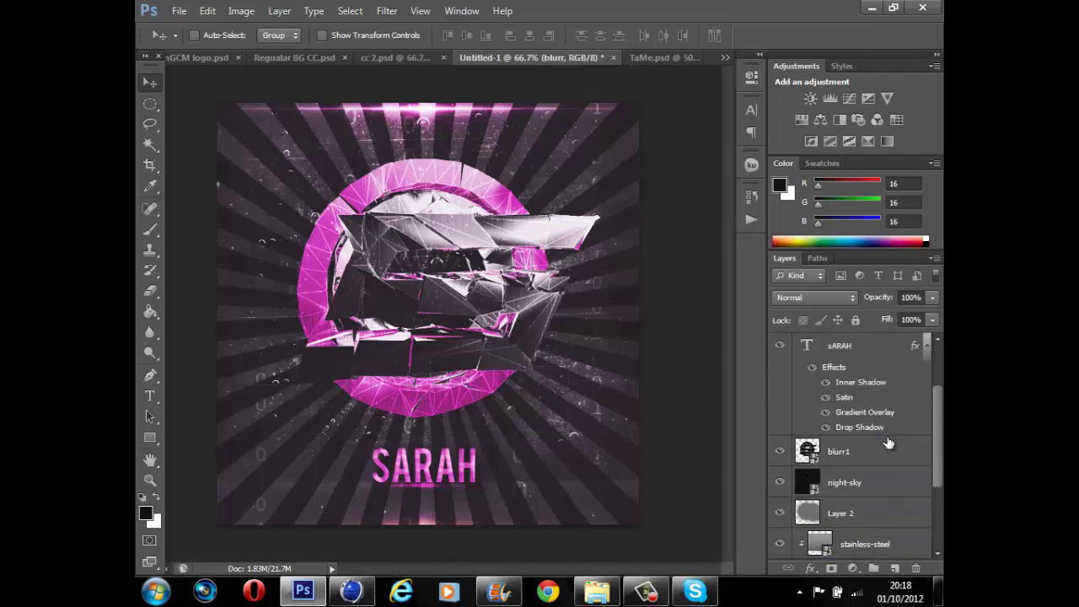
pyautogui.keyDown('shift'); pyautogui.click(872, 455); pyautogui.keyUp('shift')
pyautogui.rightClick(873, 456)
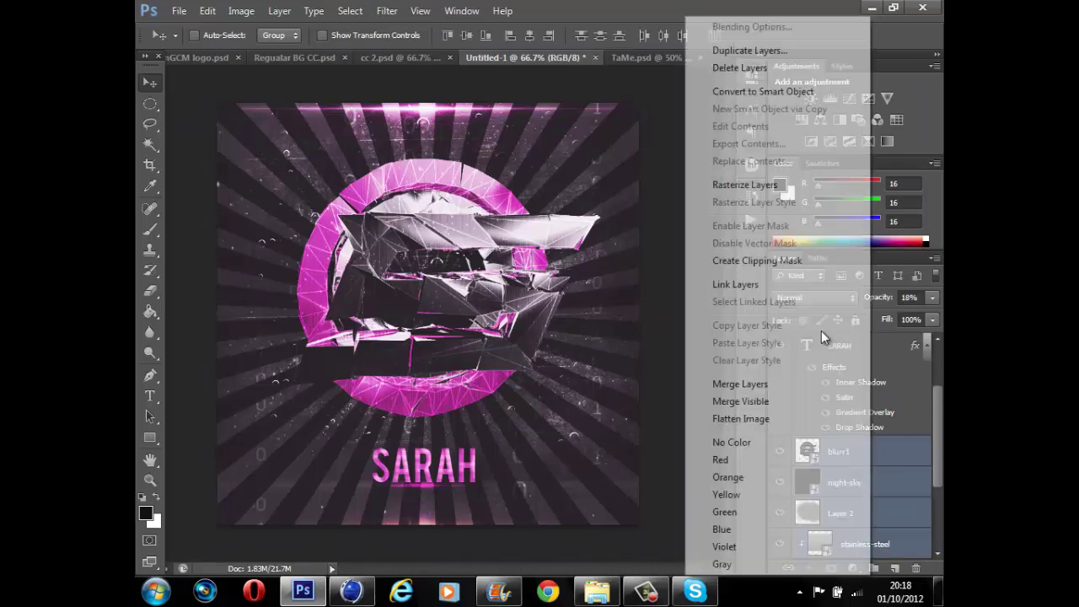
pyautogui.click(750, 48)
pyautogui.click(812, 177)
# - Free Transform the original background layers to about 113% width and nudge them slightly left
pyautogui.scroll(-5, 897, 473)
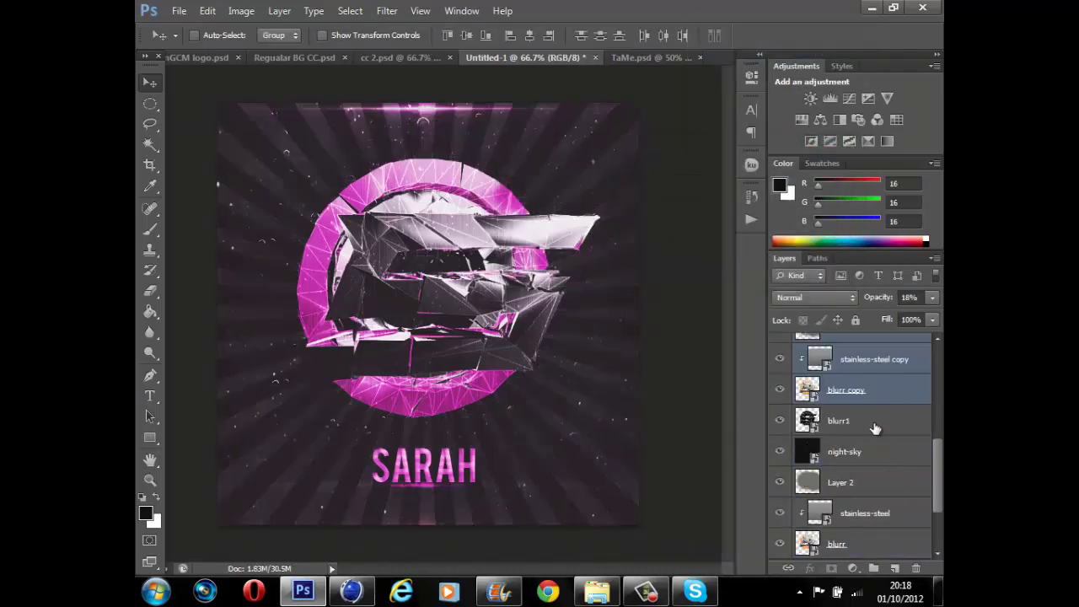
pyautogui.click(875, 424)
pyautogui.scroll(-3, 877, 443)
pyautogui.keyDown('shift'); pyautogui.click(885, 461); pyautogui.keyUp('shift')
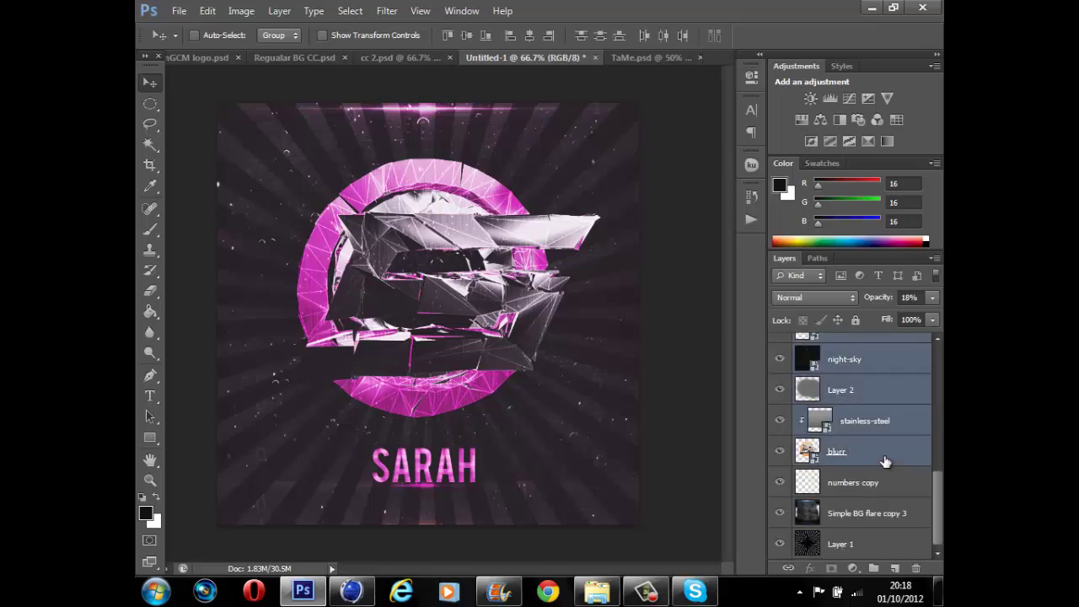
pyautogui.scroll(2, 833, 454)
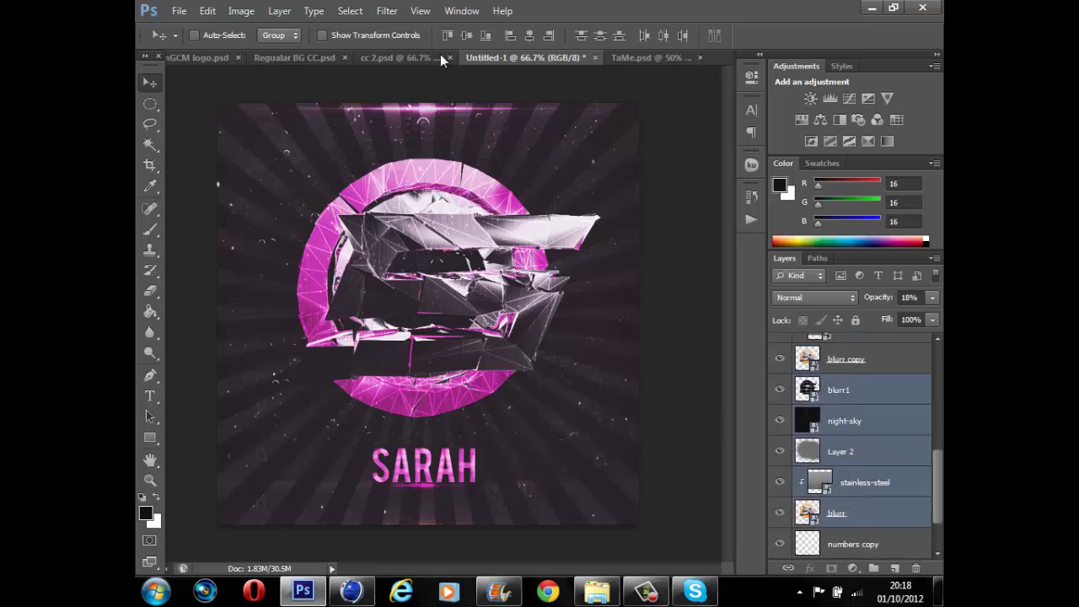
pyautogui.click(208, 11)
pyautogui.click(278, 290)
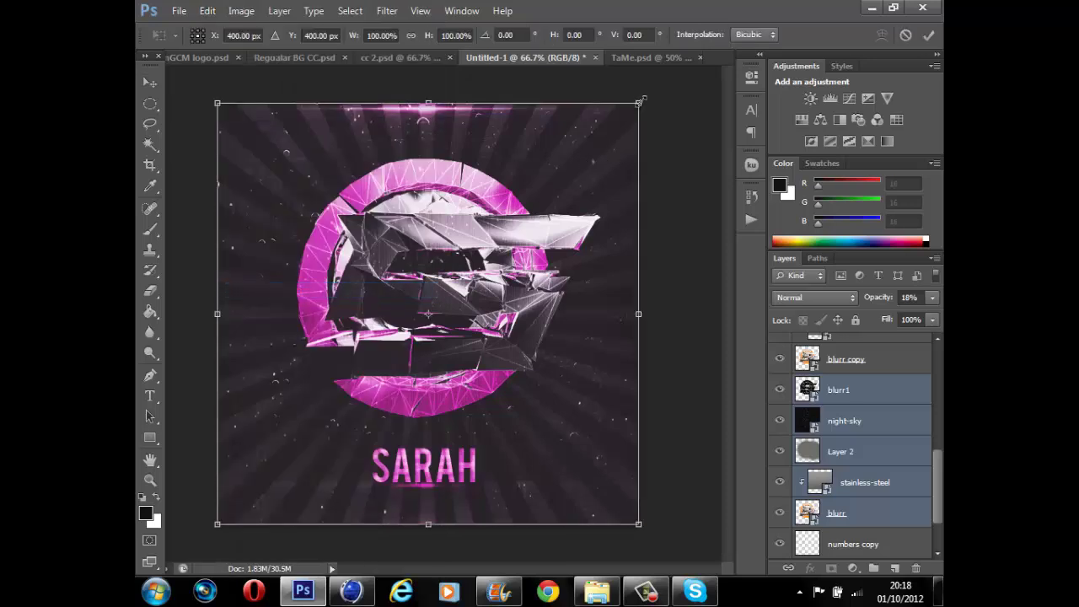
pyautogui.moveTo(641, 100); pyautogui.dragTo(699, 59)
pyautogui.moveTo(574, 219); pyautogui.dragTo(548, 217)
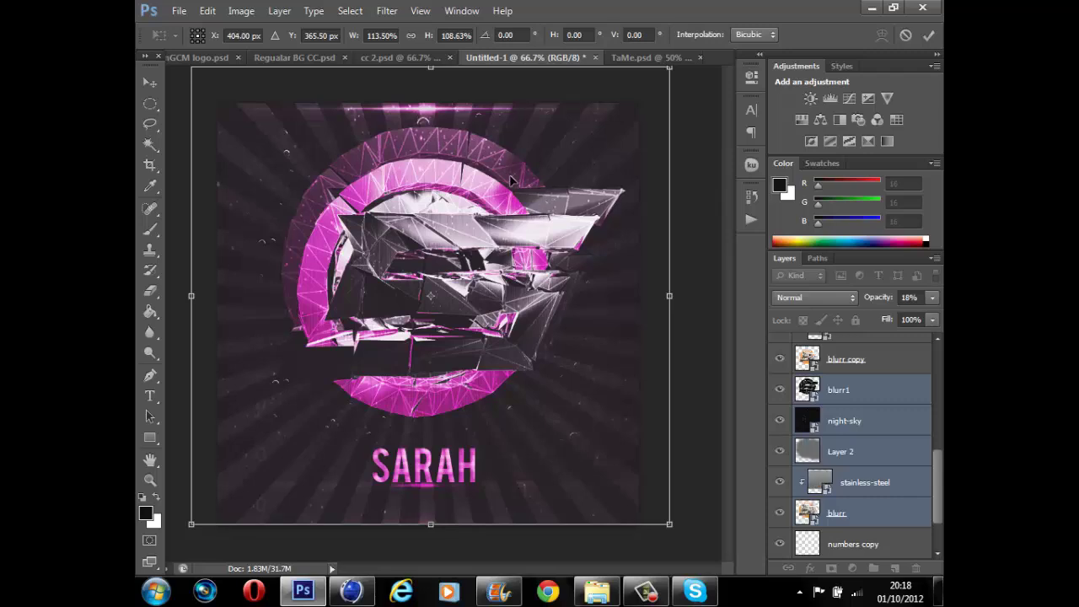
pyautogui.press('Left')
pyautogui.press('Left')
pyautogui.press('Left')
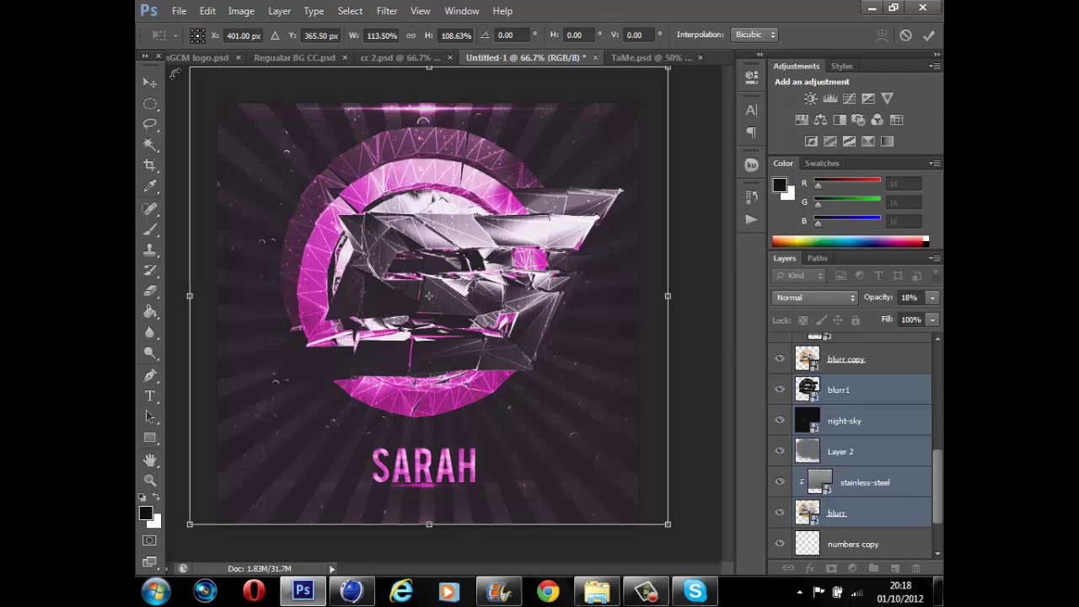
pyautogui.press('Left')
pyautogui.press('Left')
pyautogui.press('Left')
pyautogui.press('Left')
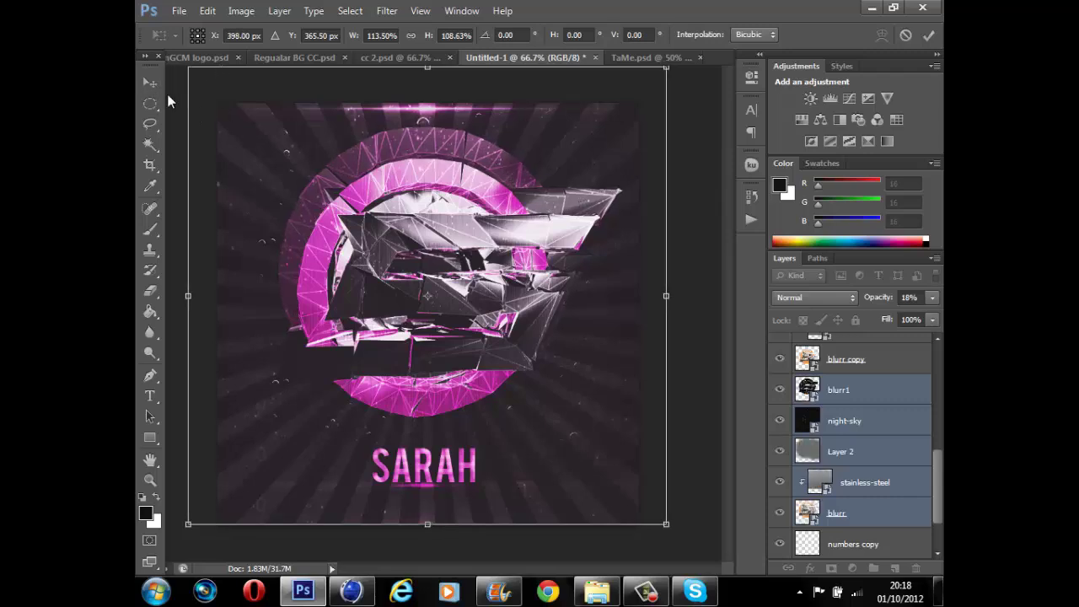
pyautogui.click(150, 82)
# - Commit the transform, set blurr to 58% opacity, and compare with night-sky and Layer 2 hidden
pyautogui.click(478, 222)
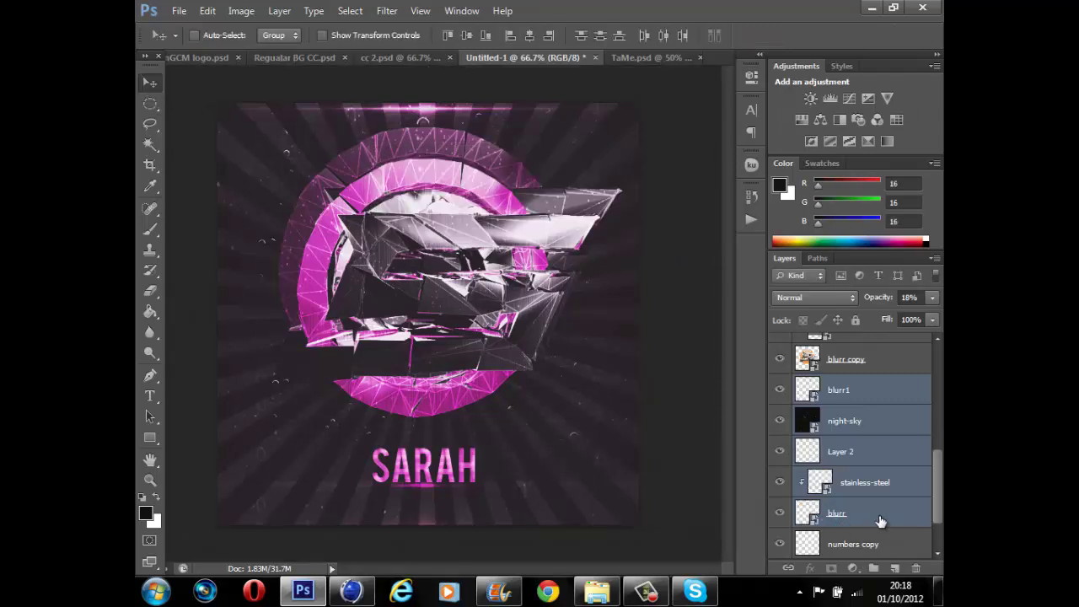
pyautogui.click(880, 518)
pyautogui.click(932, 297)
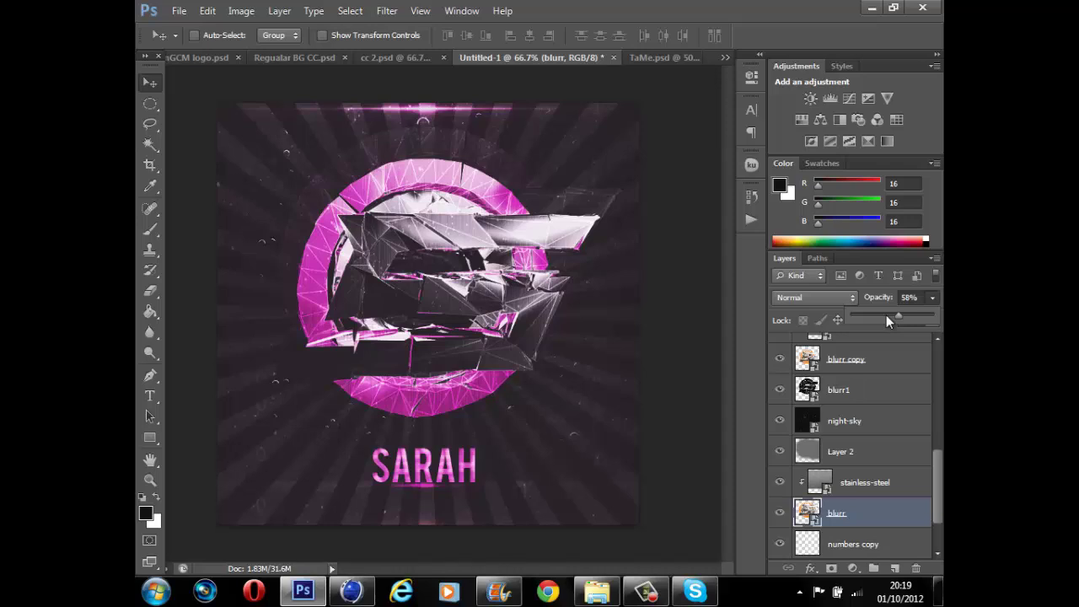
pyautogui.click(782, 423)
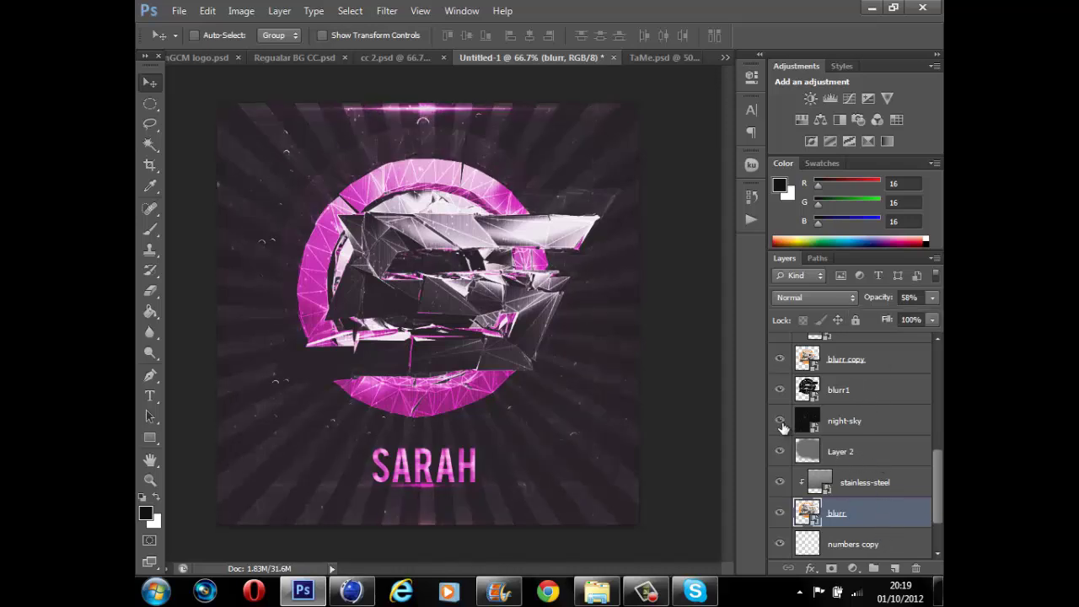
pyautogui.click(781, 422)
pyautogui.click(784, 454)
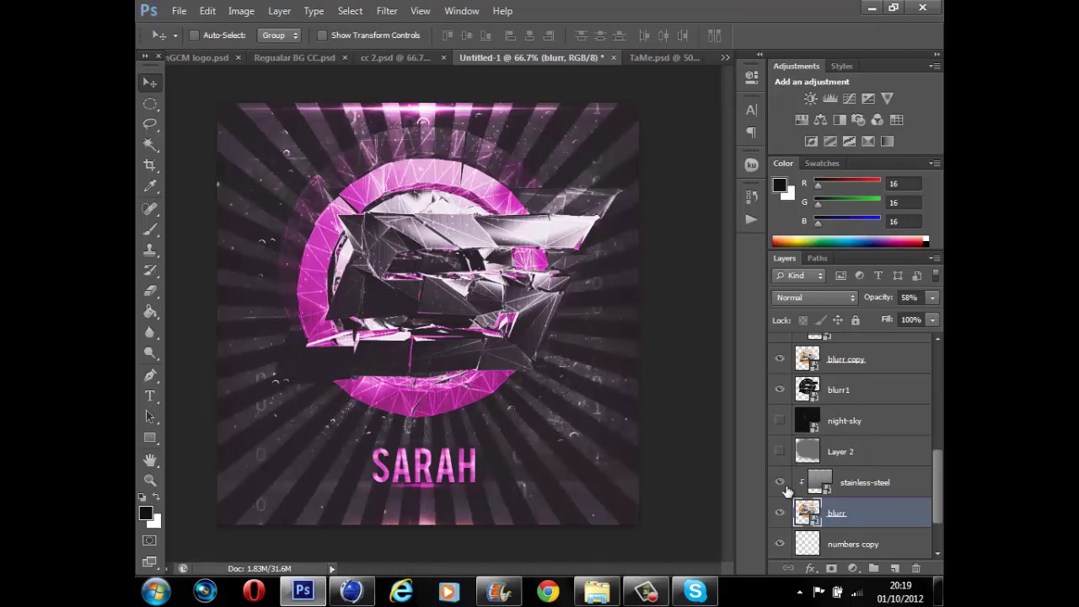
pyautogui.click(780, 453)
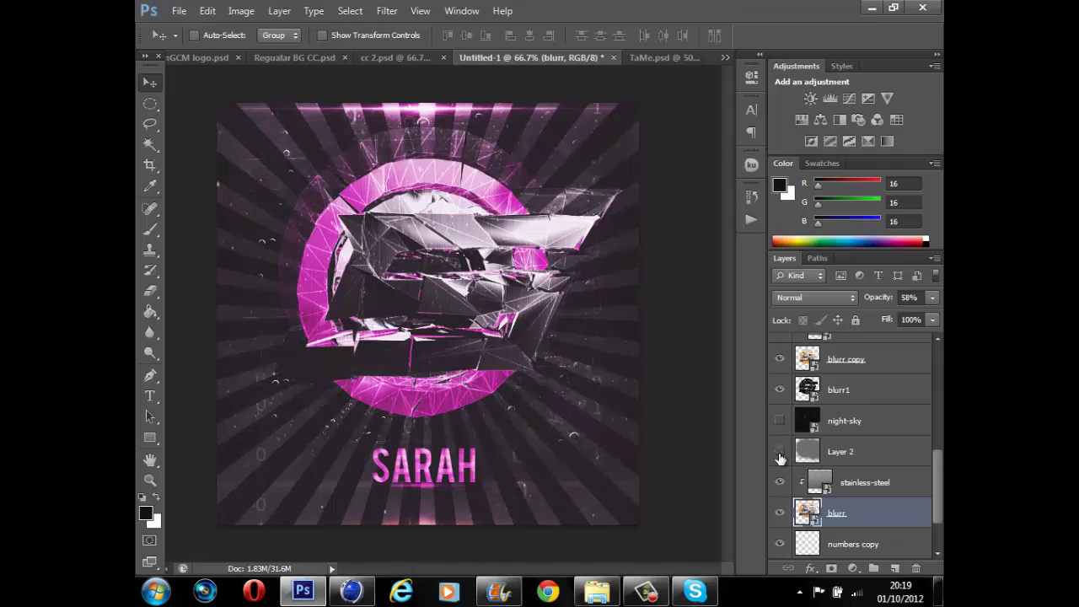
pyautogui.click(780, 454)
# - Delete Layer 2 and the night-sky layer, then select the blurr1 copy layer
pyautogui.click(881, 434)
pyautogui.click(881, 456)
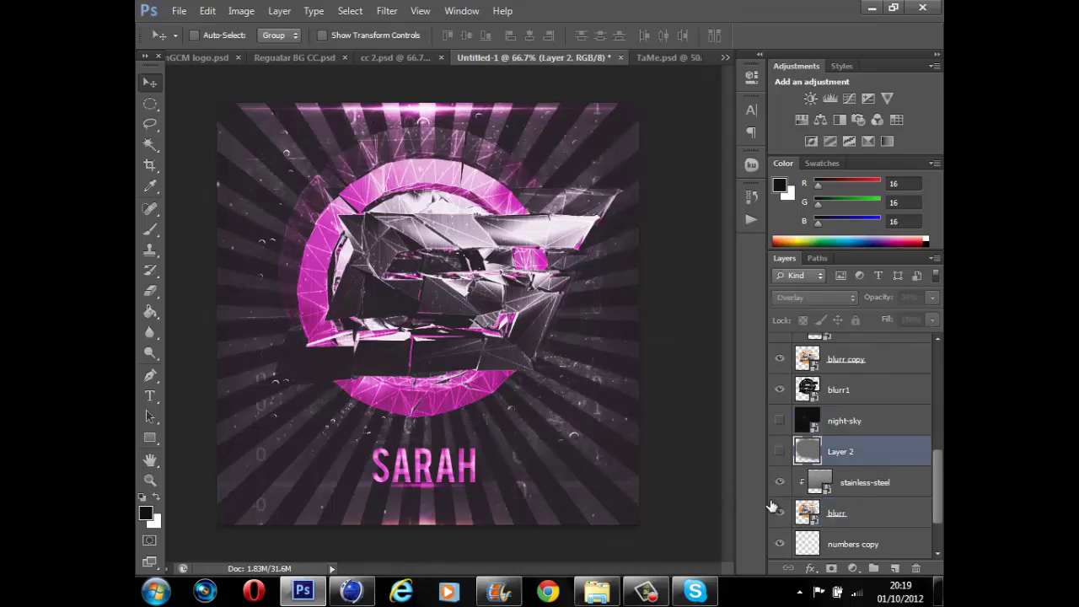
pyautogui.click(919, 569)
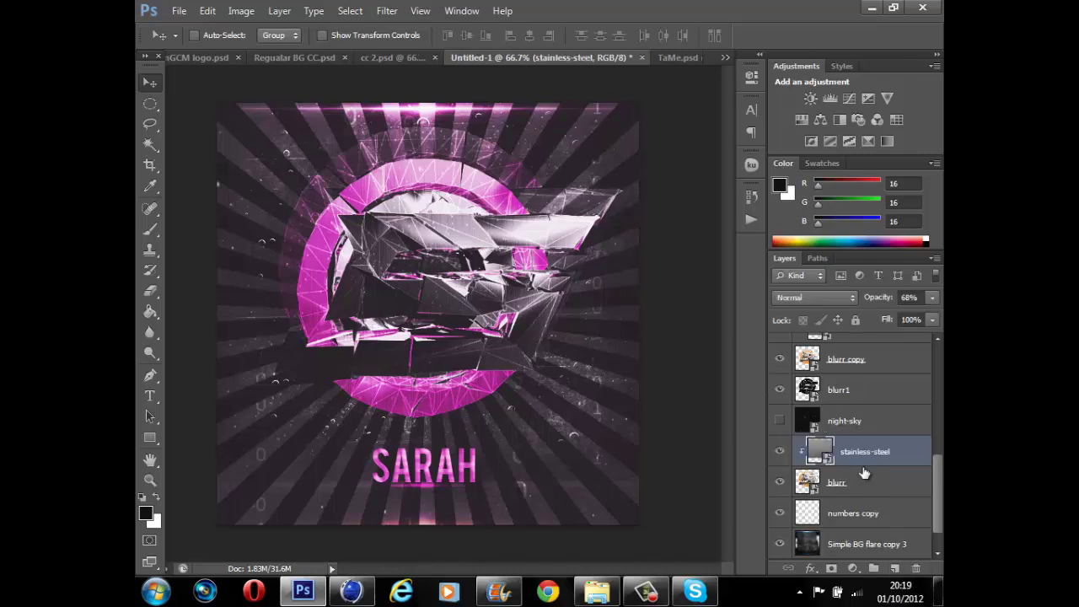
pyautogui.click(845, 420)
pyautogui.click(918, 569)
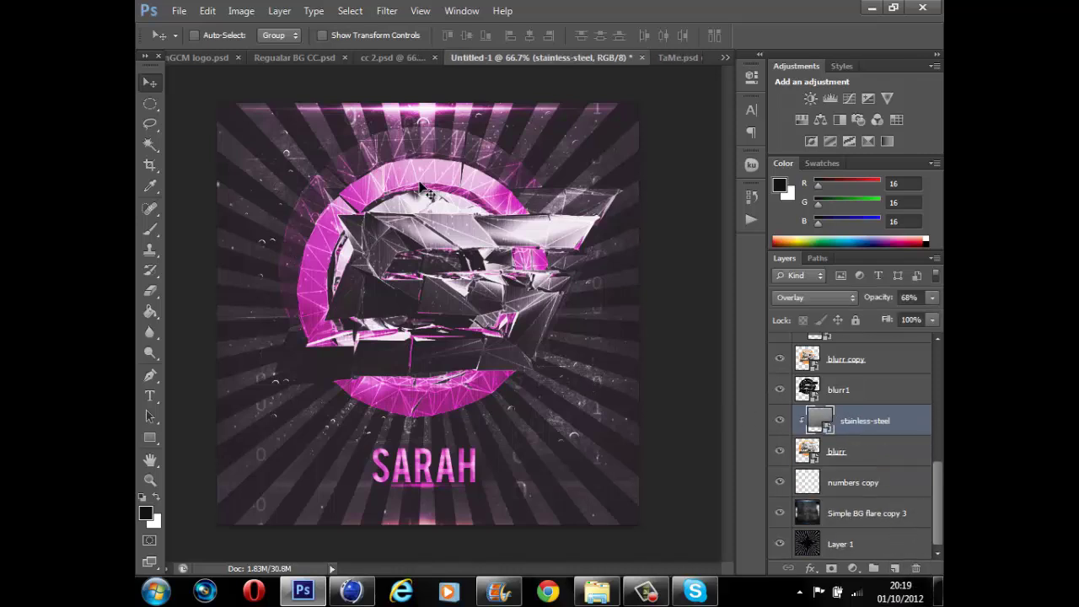
pyautogui.scroll(8, 869, 421)
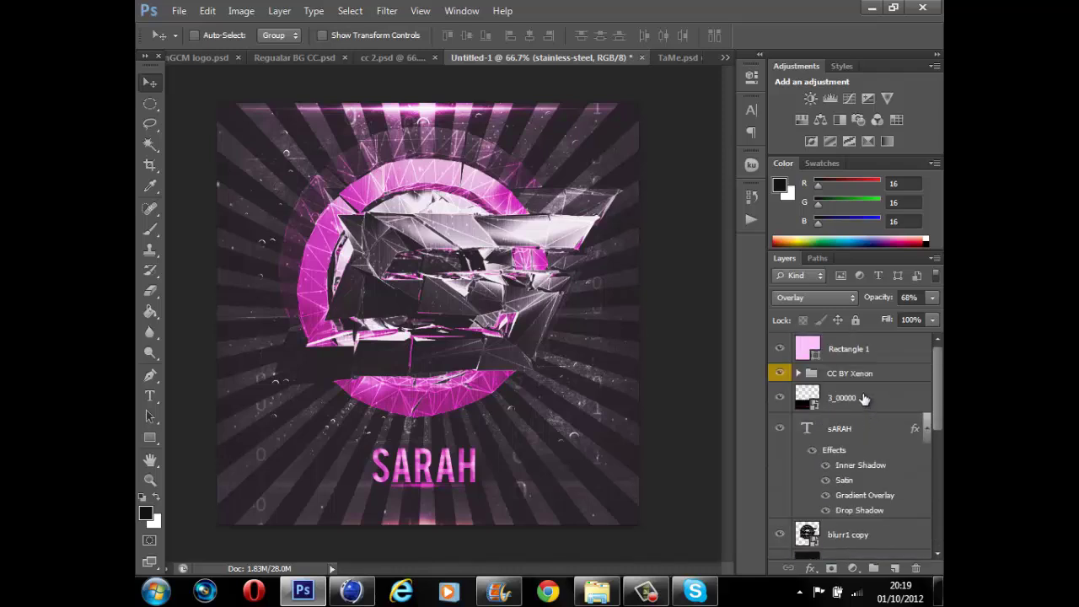
pyautogui.scroll(-3, 866, 405)
pyautogui.click(850, 472)
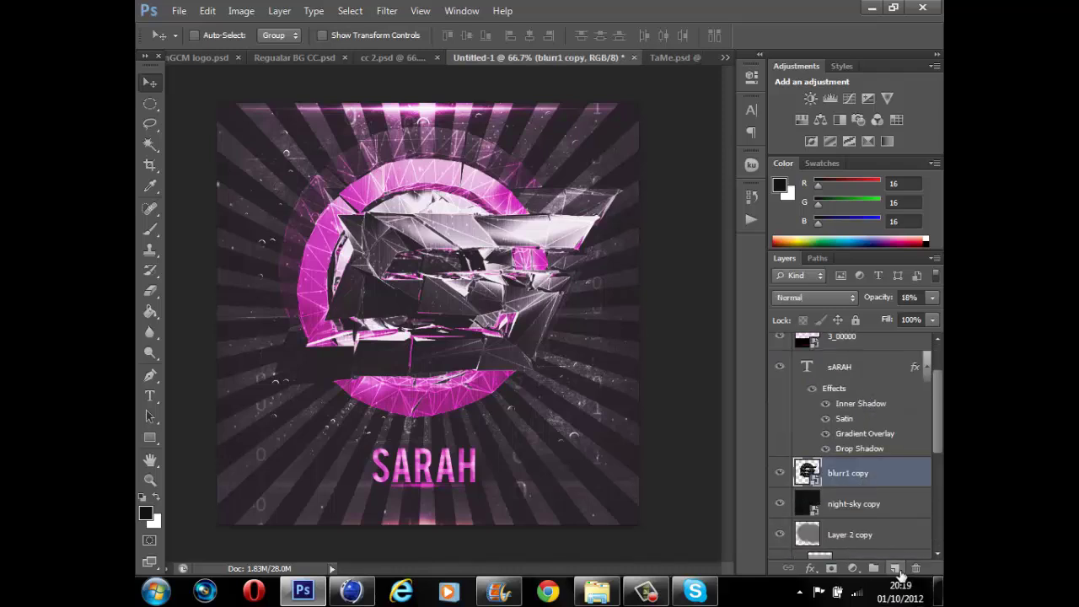
pyautogui.click(605, 590)
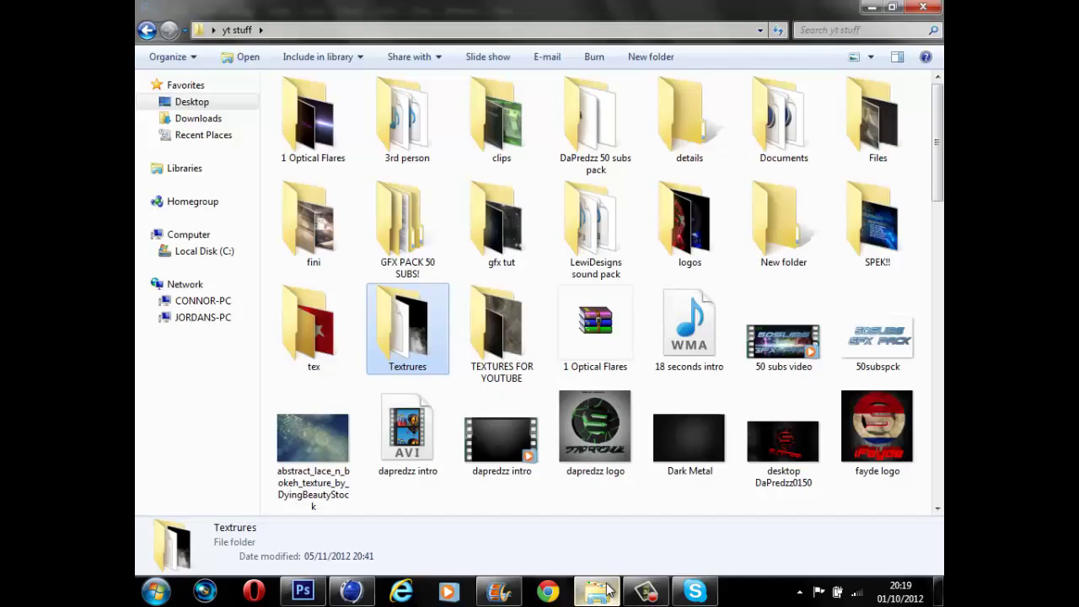
pyautogui.scroll(-4, 571, 489)
pyautogui.scroll(3, 455, 487)
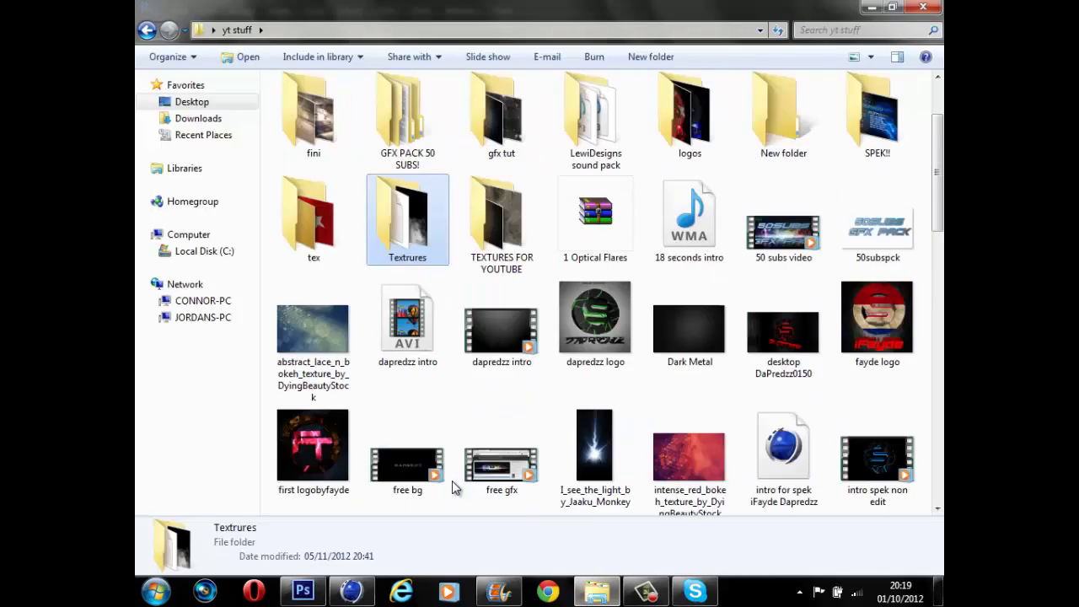
pyautogui.doubleClick(412, 253)
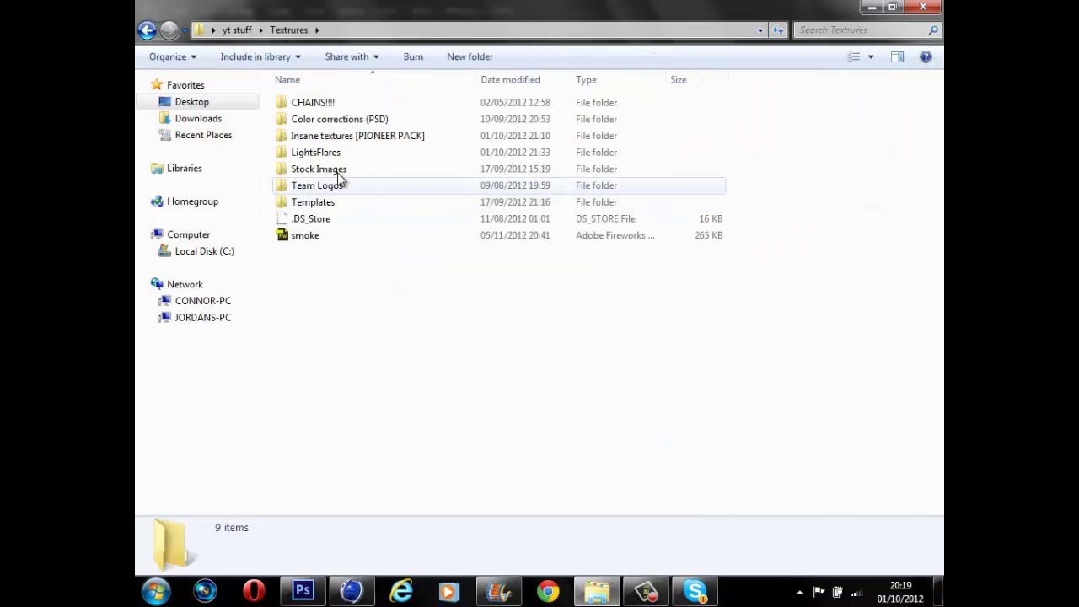
pyautogui.doubleClick(359, 139)
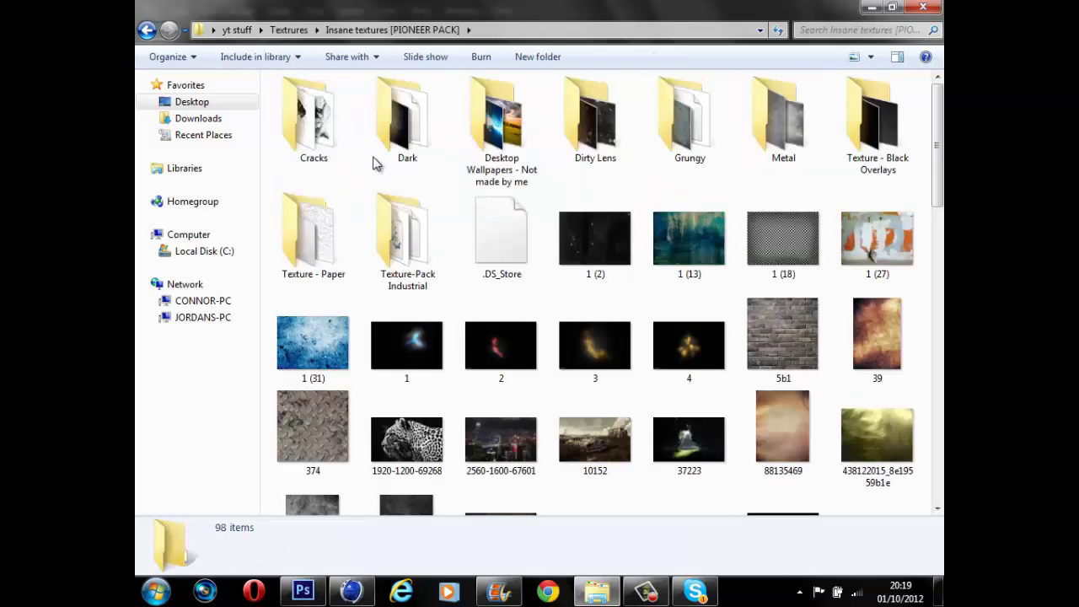
pyautogui.scroll(-6, 506, 282)
pyautogui.scroll(-2, 543, 289)
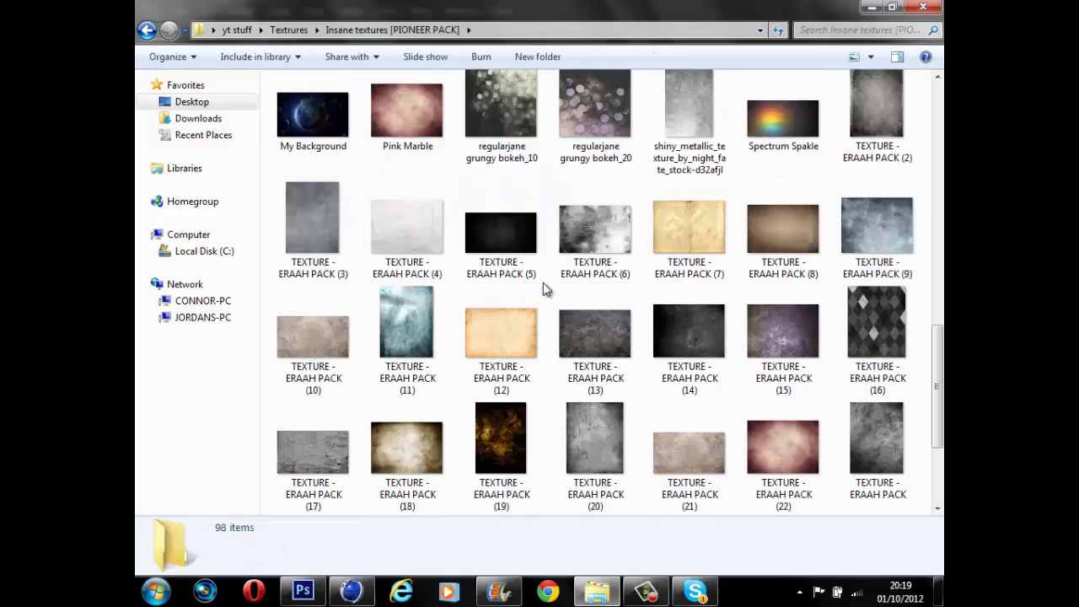
pyautogui.scroll(-2, 543, 289)
pyautogui.scroll(4, 543, 295)
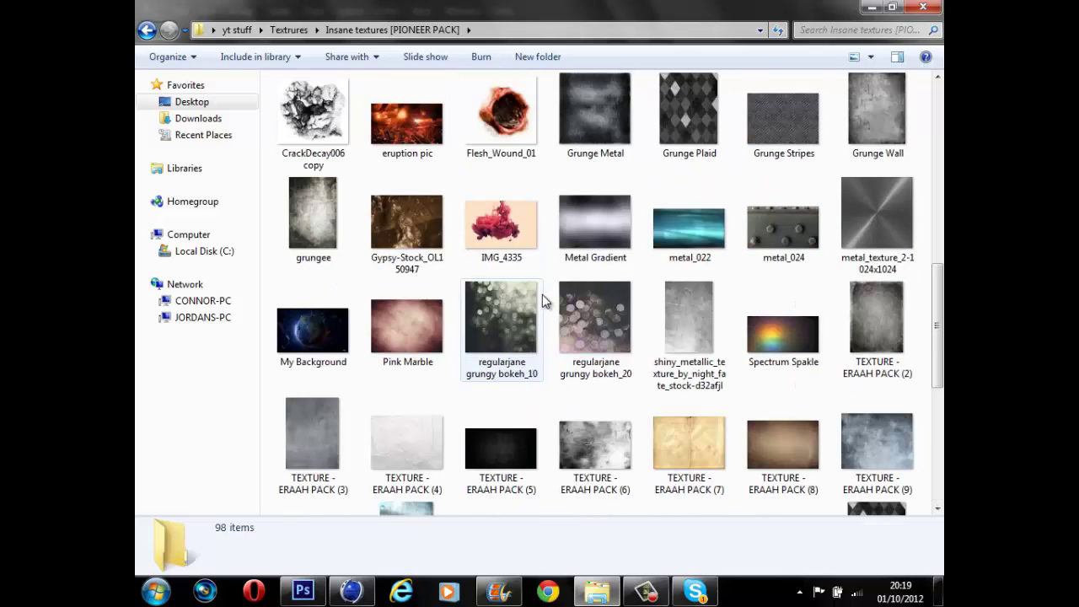
pyautogui.scroll(3, 542, 295)
pyautogui.scroll(3, 543, 297)
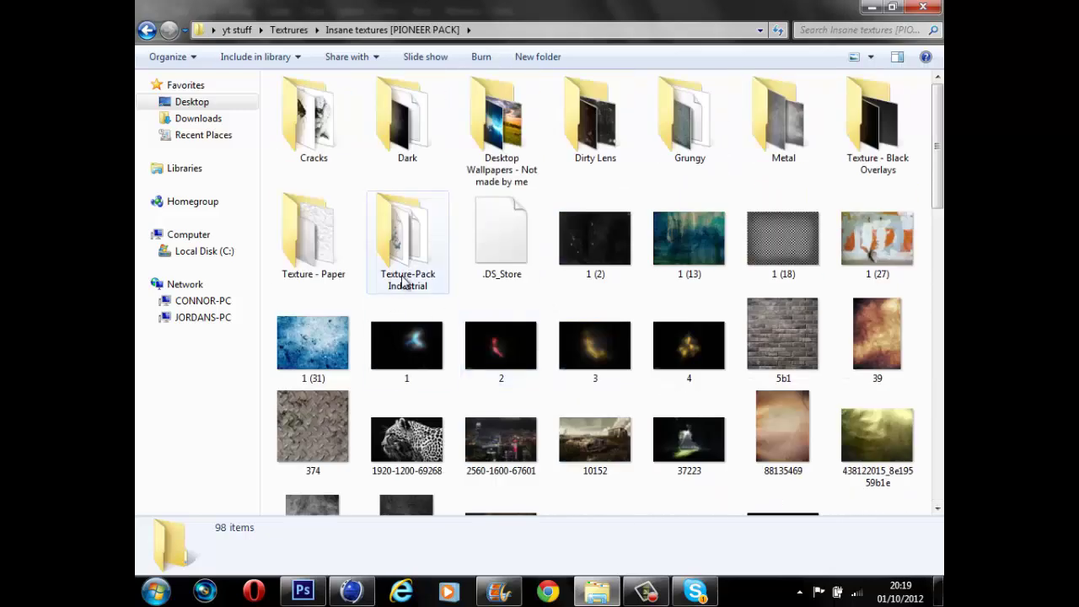
pyautogui.doubleClick(501, 127)
pyautogui.click(147, 30)
pyautogui.click(303, 590)
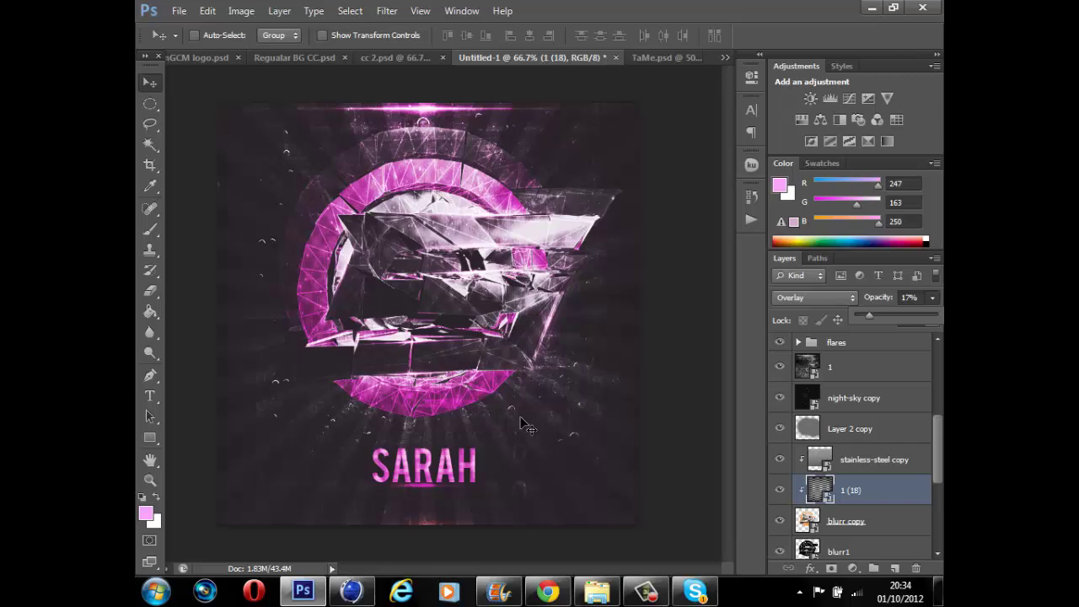
# - Scroll through the Layers panel to review the texture overlay and flares group
pyautogui.scroll(3, 876, 485)
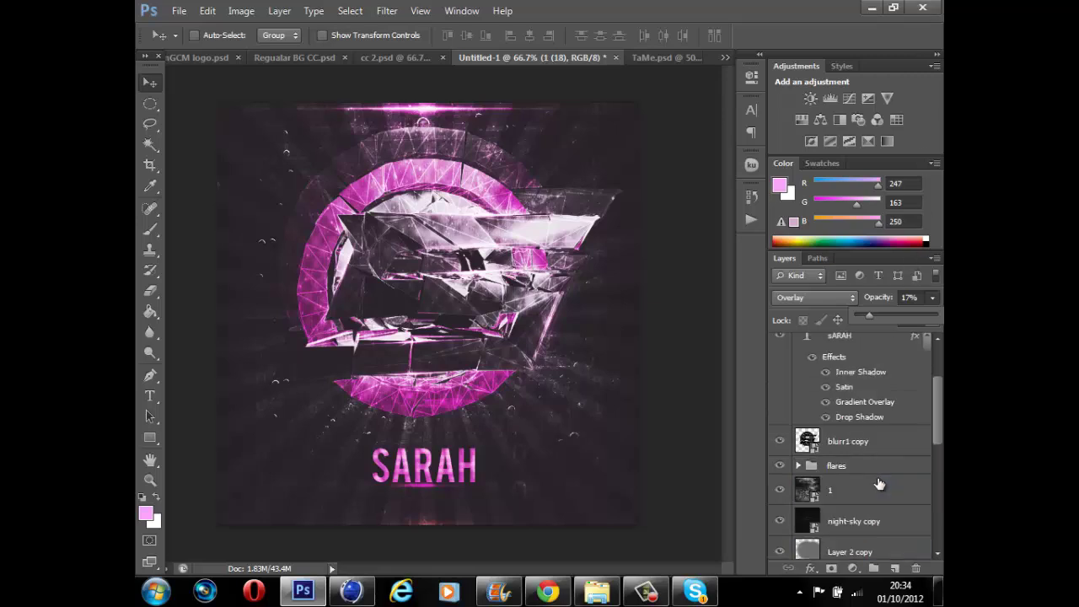
pyautogui.scroll(3, 881, 484)
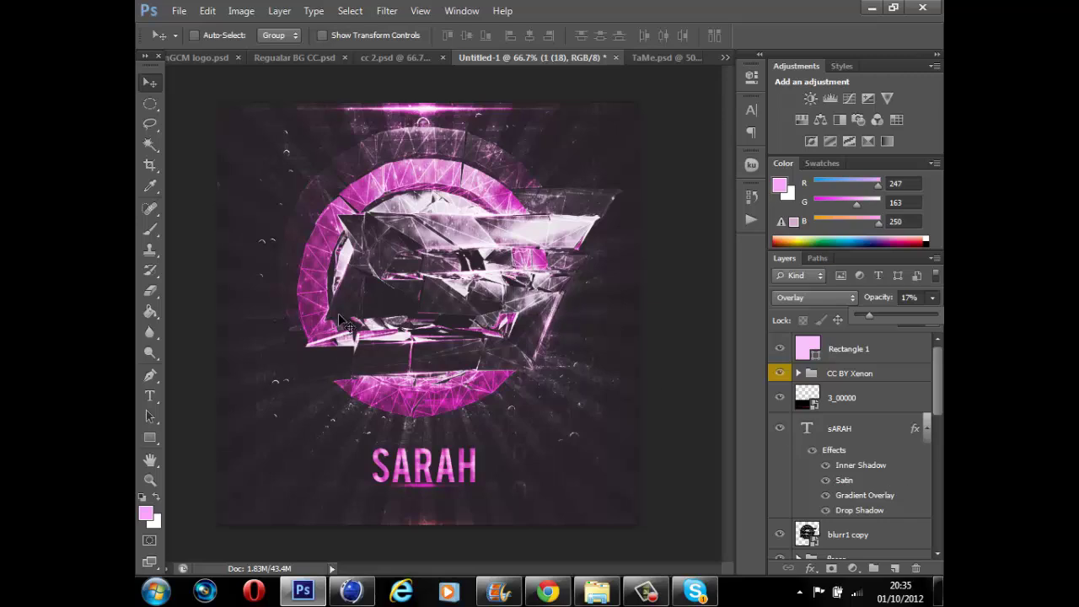
pyautogui.scroll(-2, 914, 443)
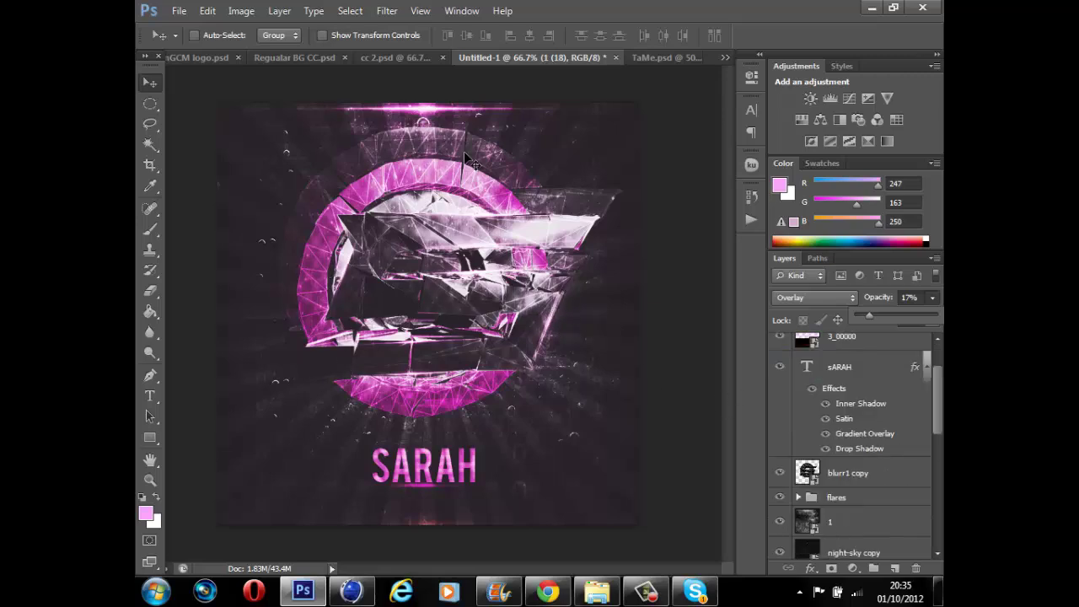
pyautogui.scroll(-4, 895, 527)
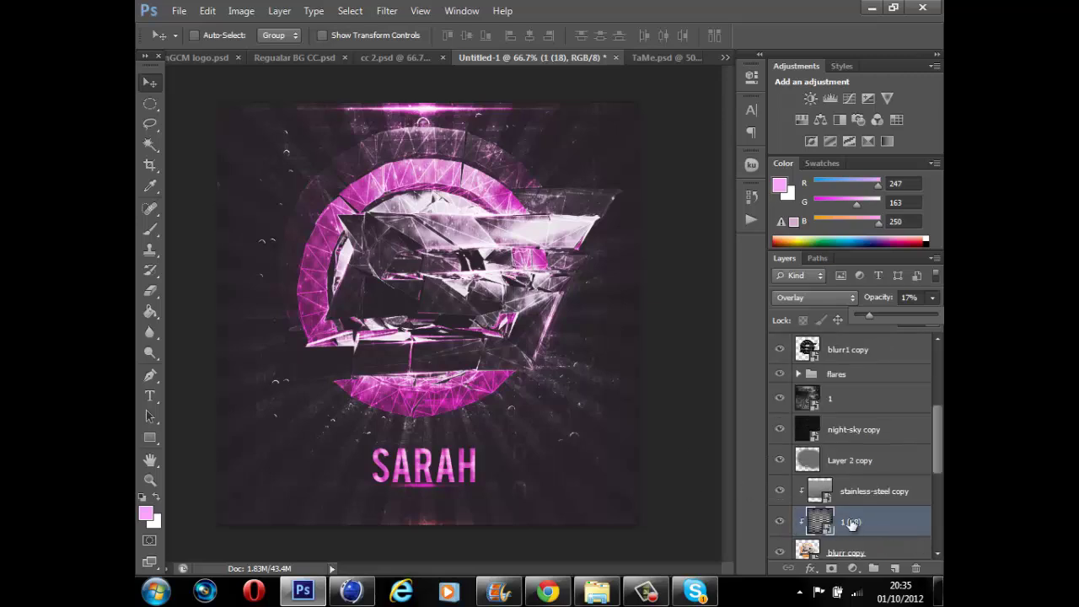
pyautogui.scroll(-2, 877, 501)
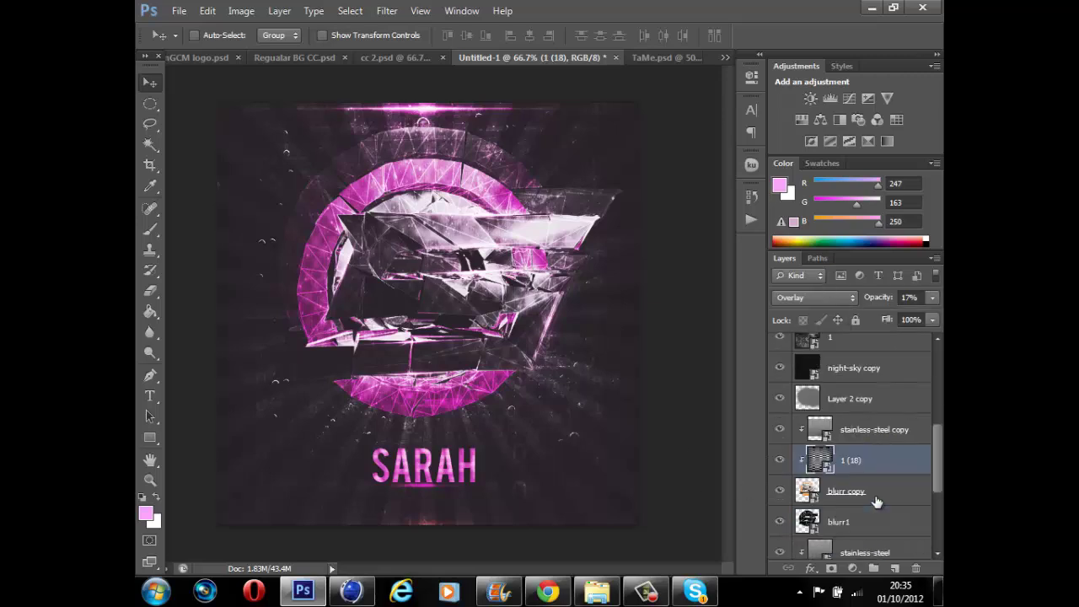
pyautogui.scroll(-5, 877, 502)
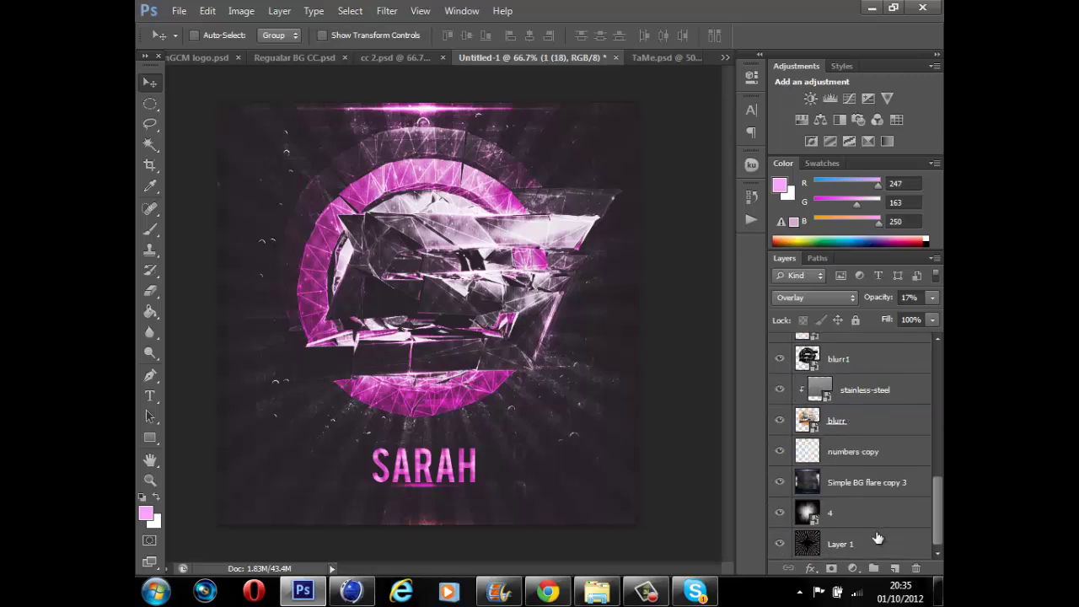
pyautogui.scroll(8, 871, 502)
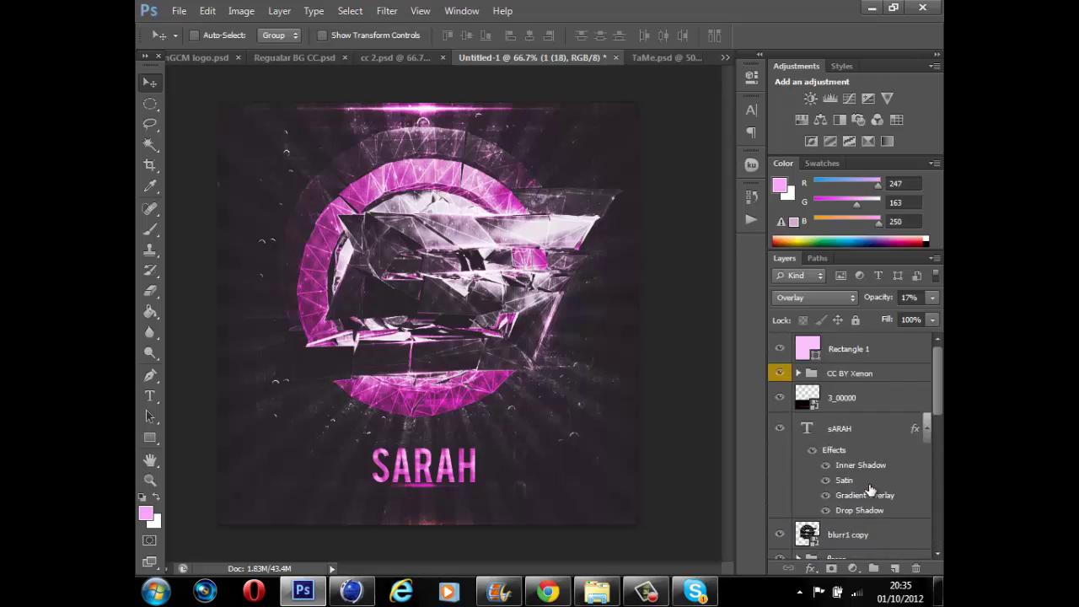